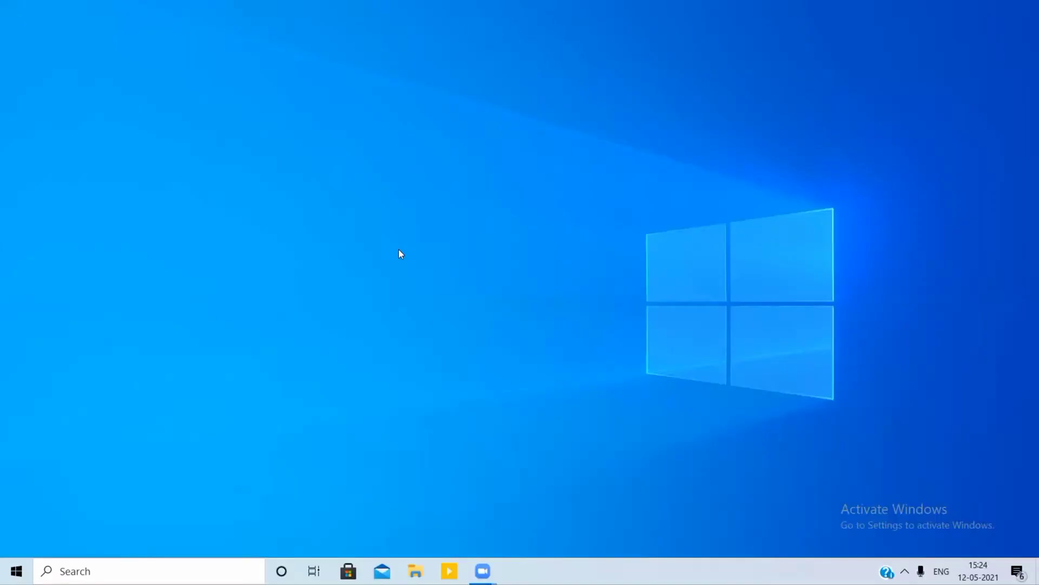
pyautogui.rightClick(398, 254)
pyautogui.rightClick(418, 221)
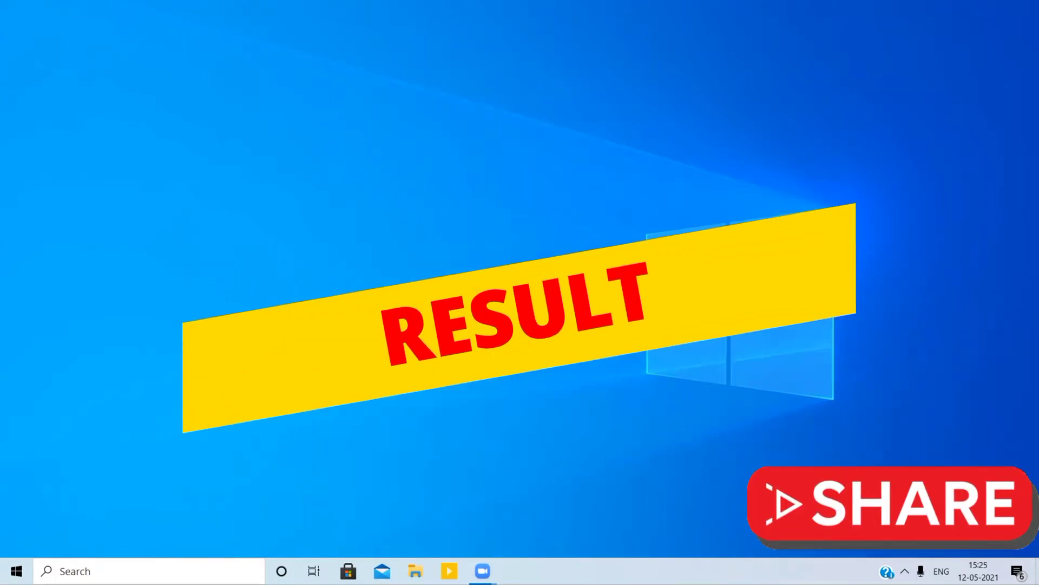
pyautogui.rightClick(450, 285)
pyautogui.click(492, 345)
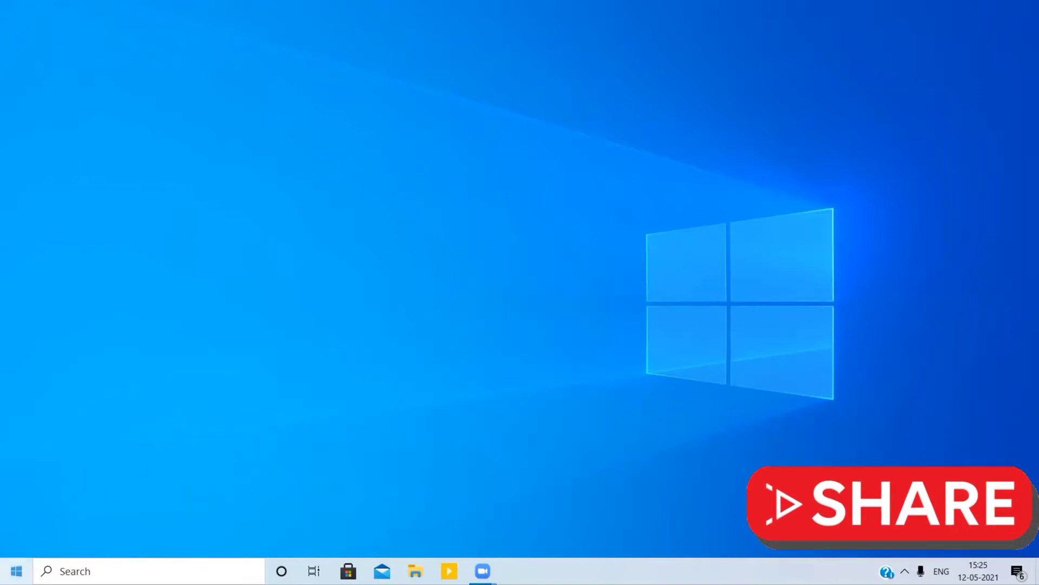
# Launch Microsoft Office Excel 2007 from the installed Microsoft Office programs and close it again
pyautogui.click(17, 570)
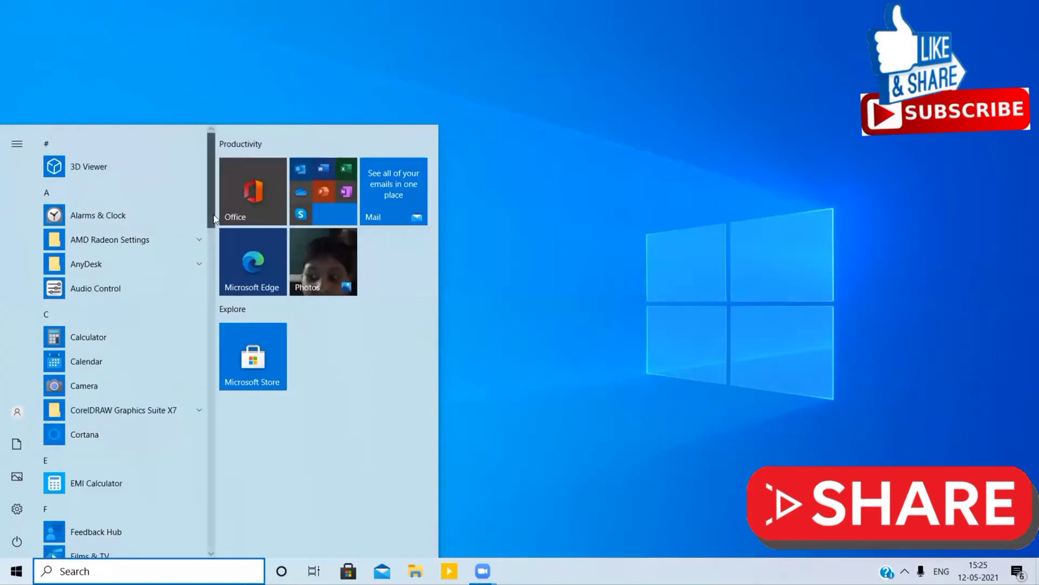
pyautogui.scroll(-1, 214, 254)
pyautogui.scroll(-8, 213, 254)
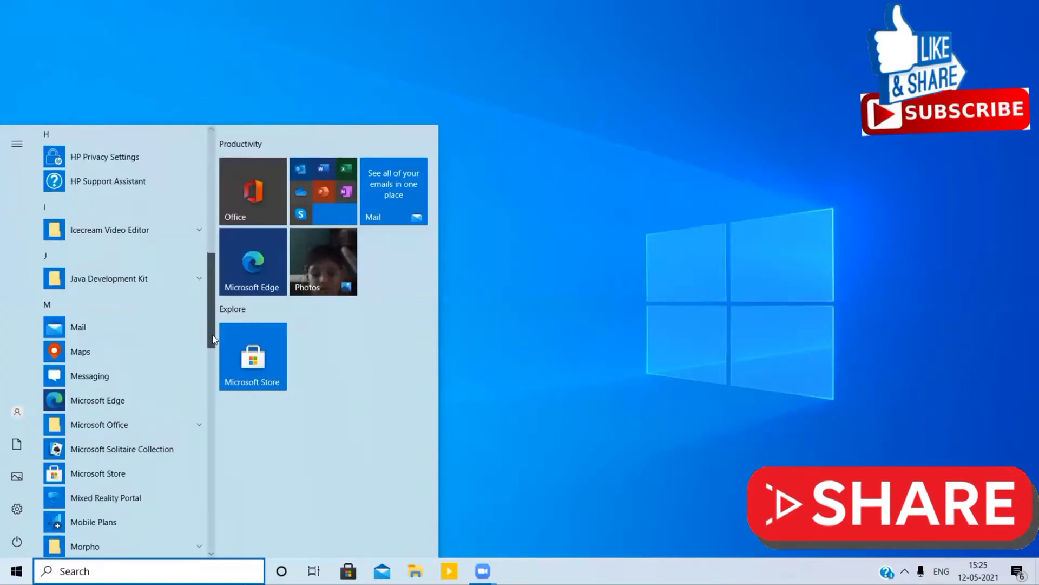
pyautogui.click(142, 423)
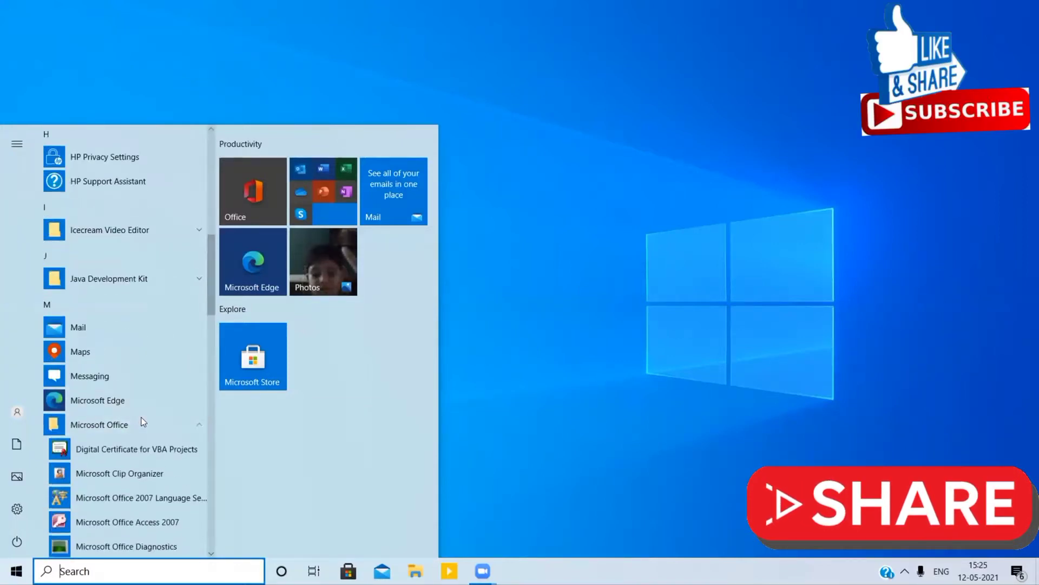
pyautogui.moveTo(211, 304); pyautogui.dragTo(207, 360)
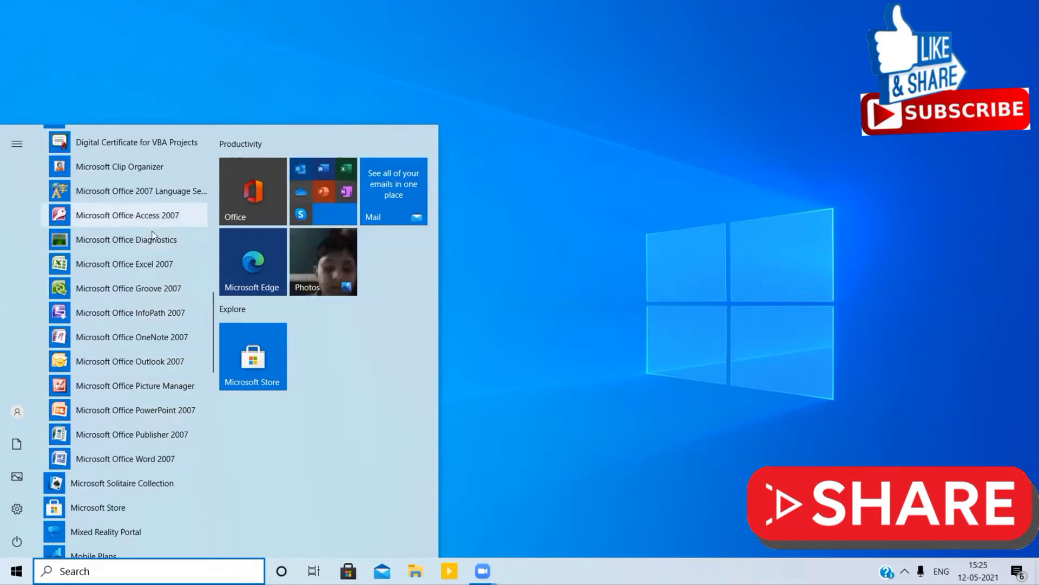
pyautogui.click(147, 272)
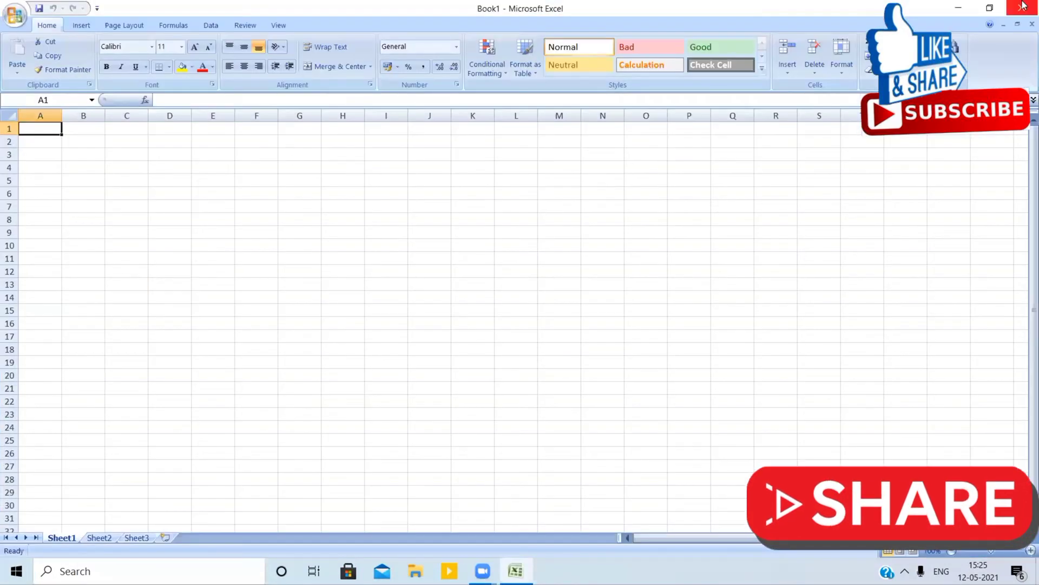
pyautogui.click(1023, 8)
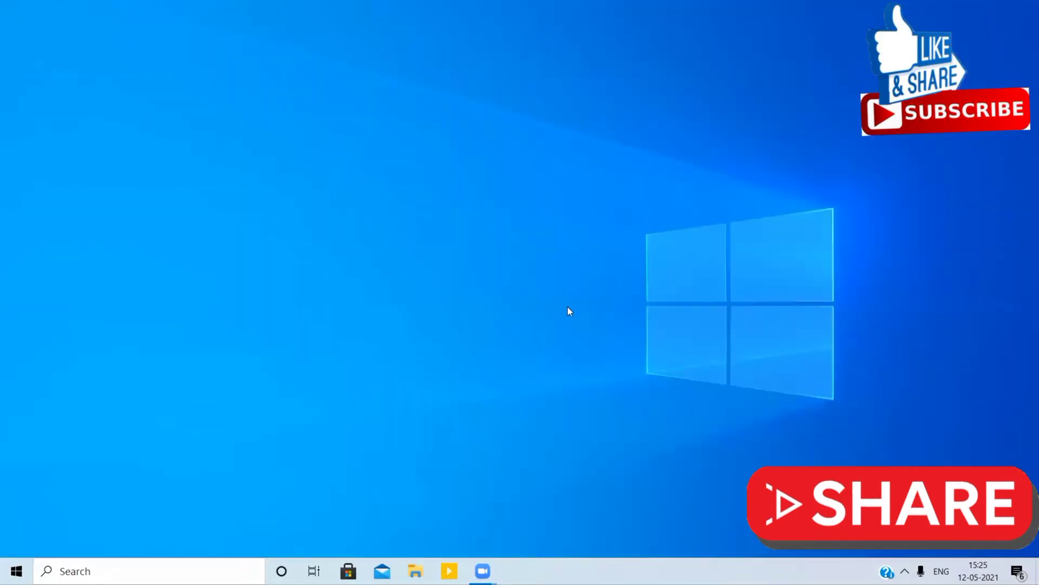
# Launch Excel through the Windows Run dialog with the command "excel"
pyautogui.press('super+r')
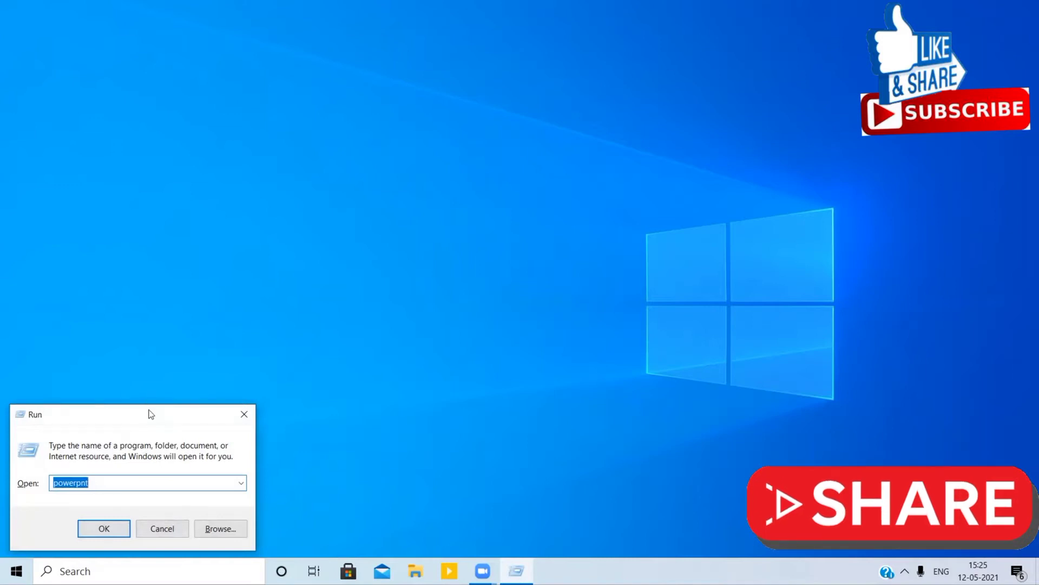
pyautogui.moveTo(151, 415); pyautogui.dragTo(484, 131)
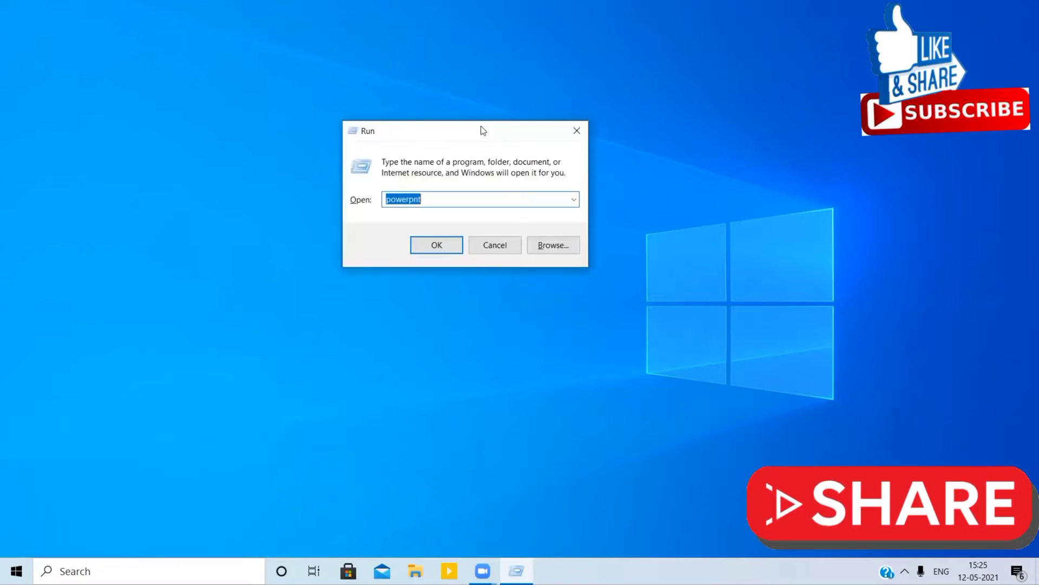
pyautogui.write('excel')
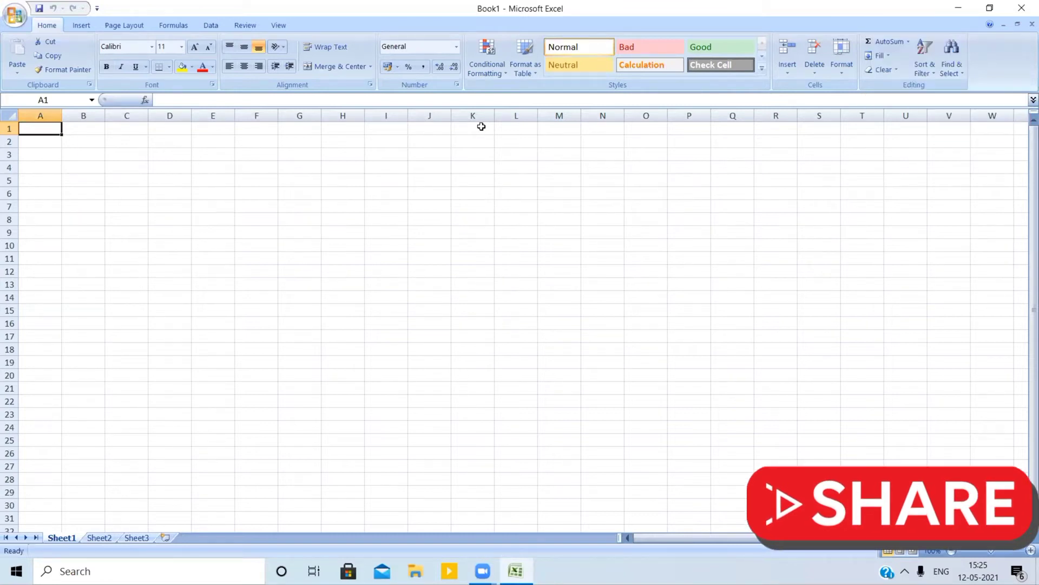
# Enter the headings NAME, MATH and ECO in cells A1 to C1 of Sheet1
pyautogui.click(393, 206)
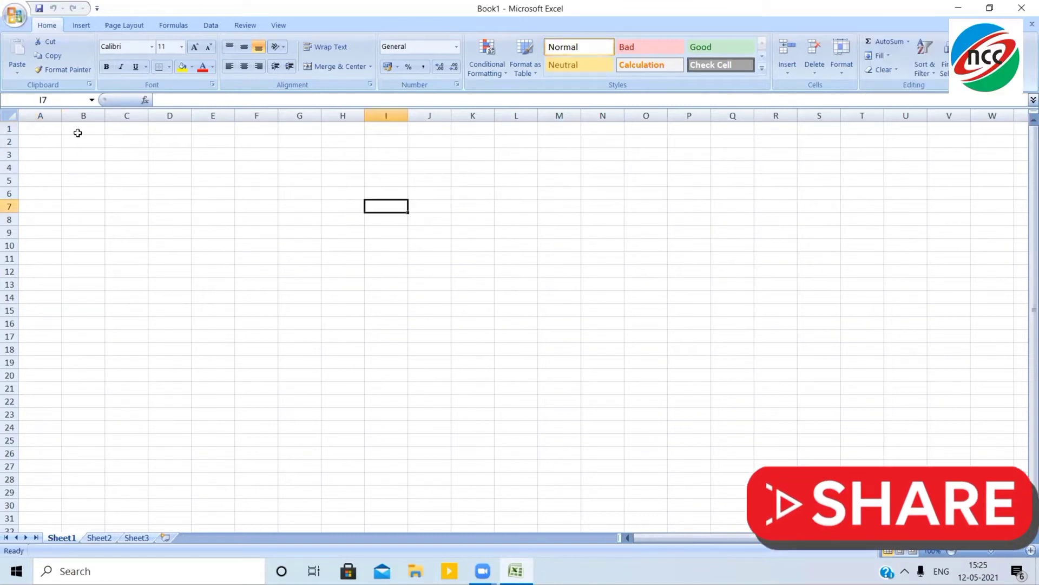
pyautogui.click(54, 132)
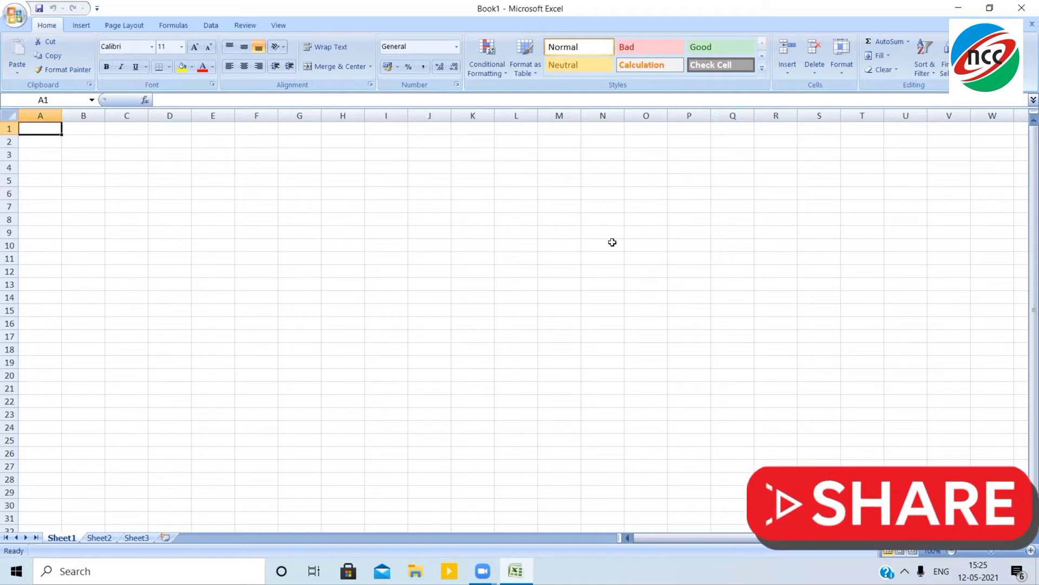
pyautogui.click(1000, 555)
pyautogui.click(104, 205)
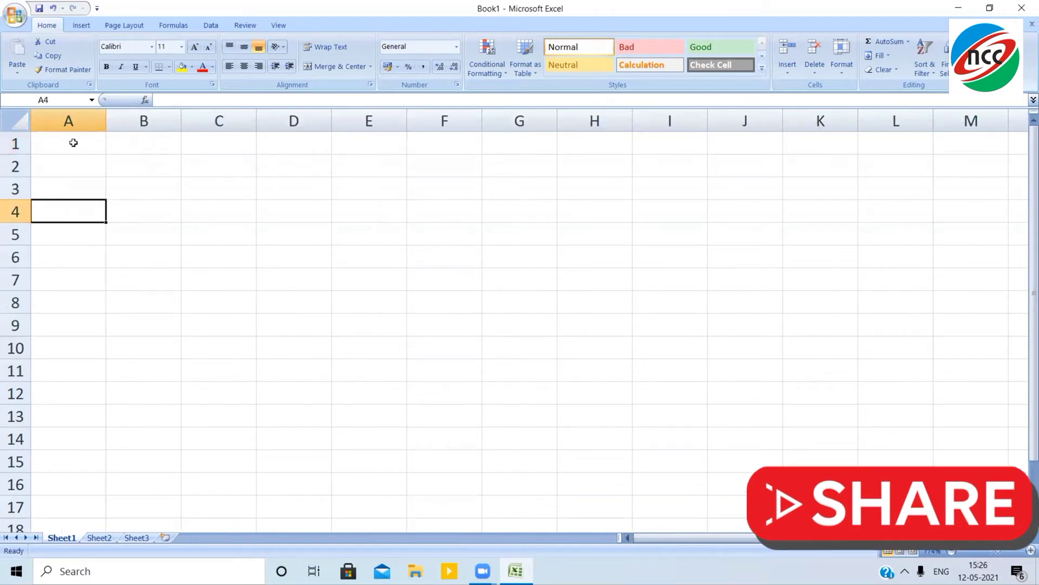
pyautogui.click(73, 142)
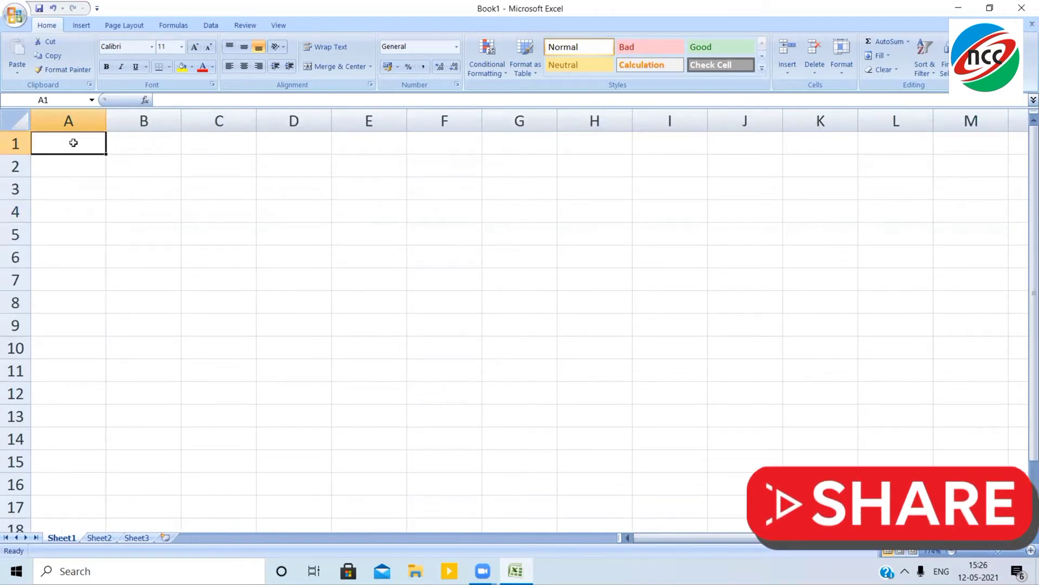
pyautogui.write('NAME')
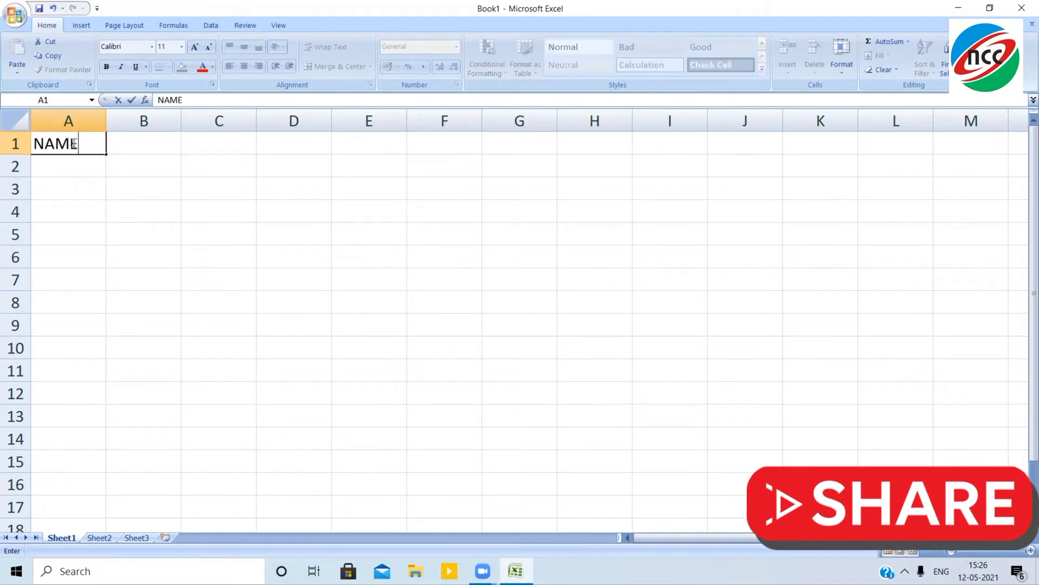
pyautogui.press('Tab')
pyautogui.write('MAT')
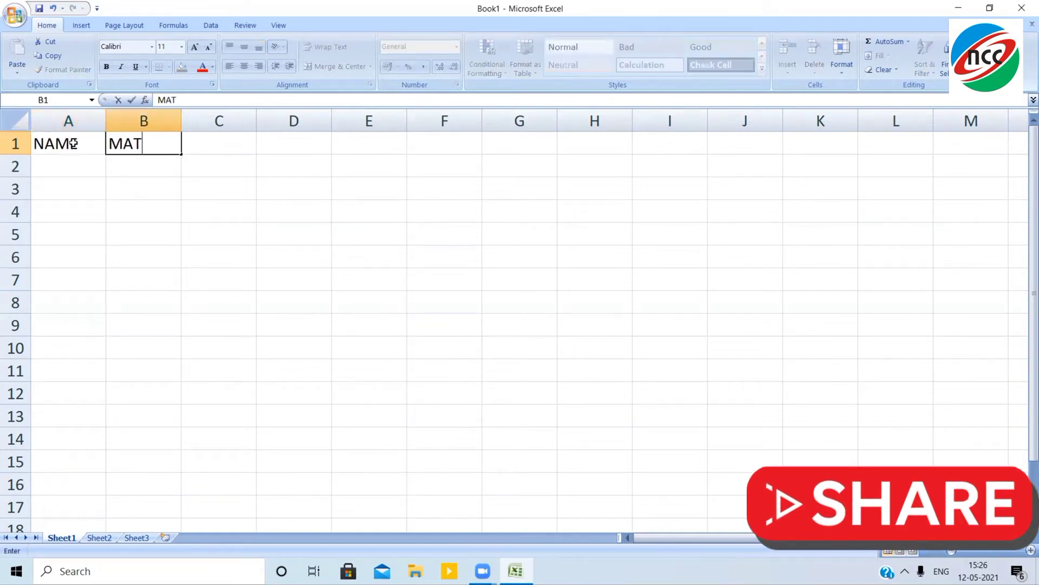
pyautogui.write('H')
pyautogui.press('Tab')
pyautogui.write('ECO')
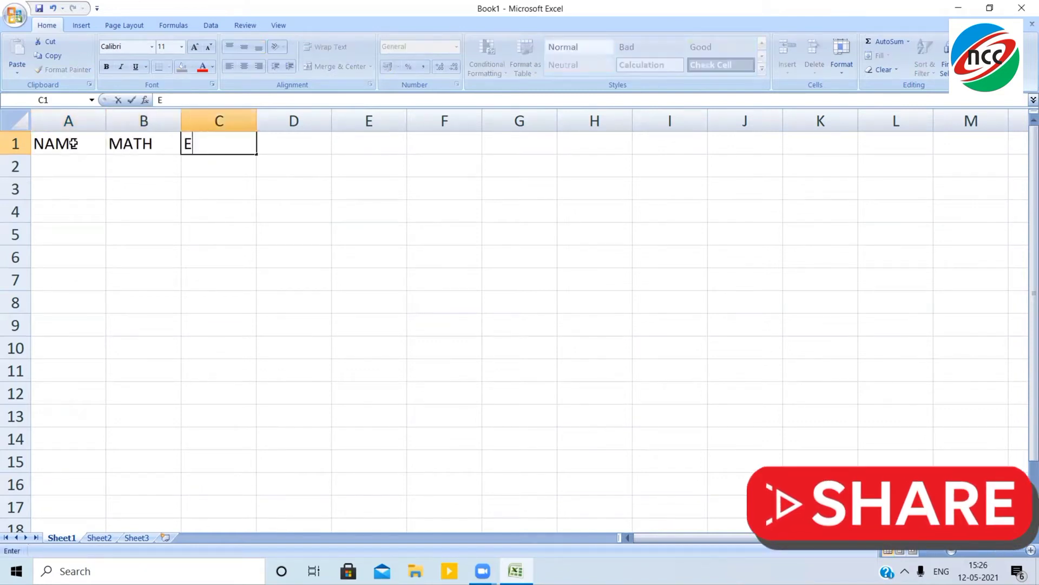
pyautogui.press('Tab')
# Continue the heading row with the subjects HIS, HINDI and ENGLISH in cells D1 to F1
pyautogui.write('HIS')
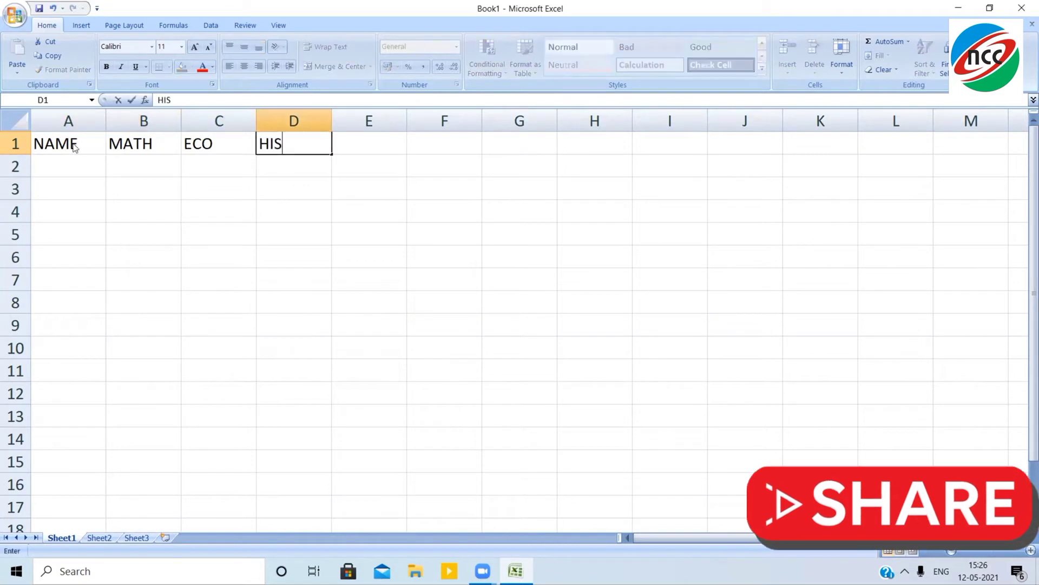
pyautogui.press('Tab')
pyautogui.write('HIN')
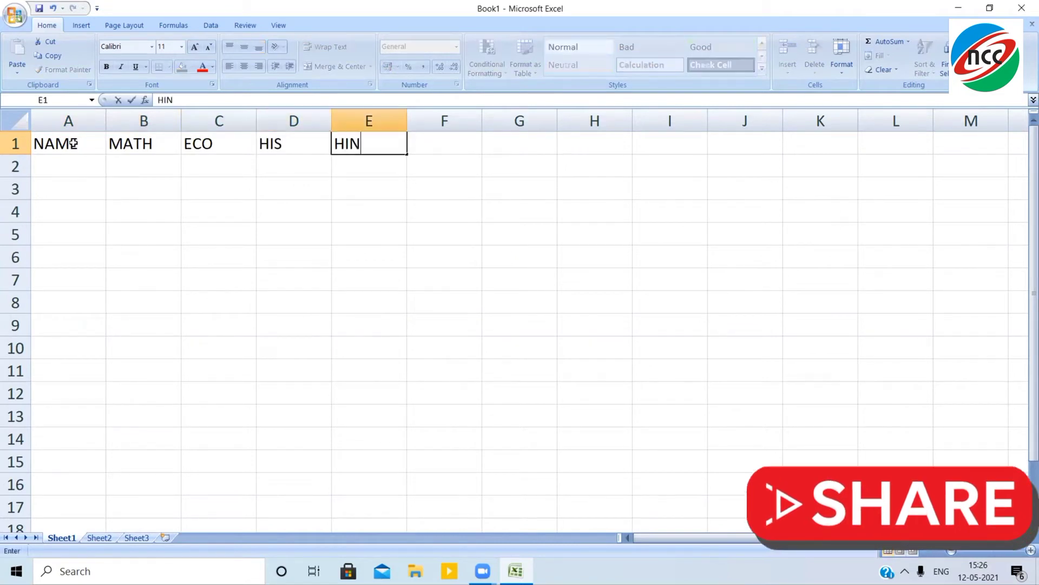
pyautogui.write('DI')
pyautogui.press('Tab')
pyautogui.write('ENGLISH')
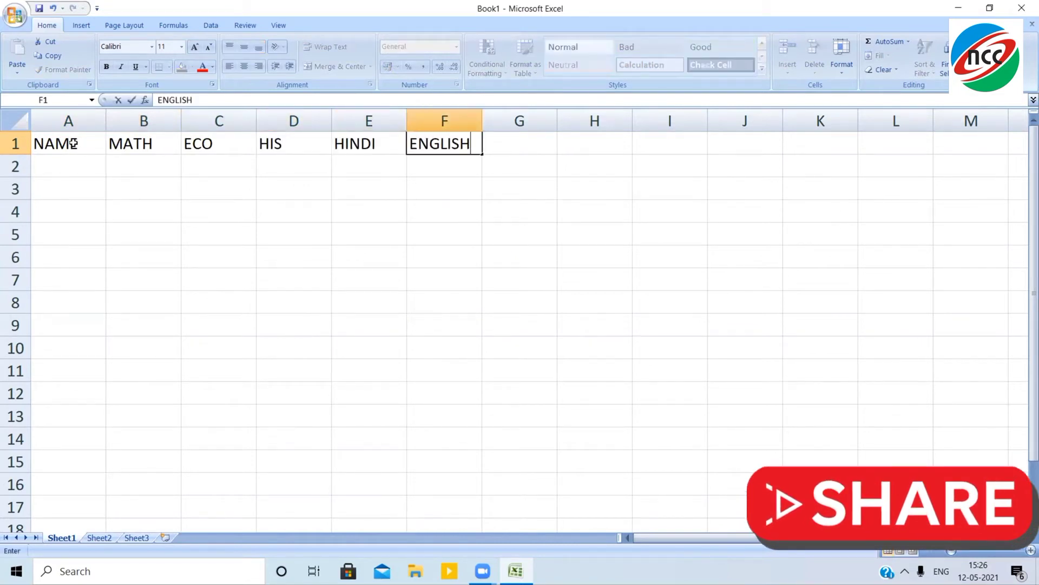
pyautogui.press('Tab')
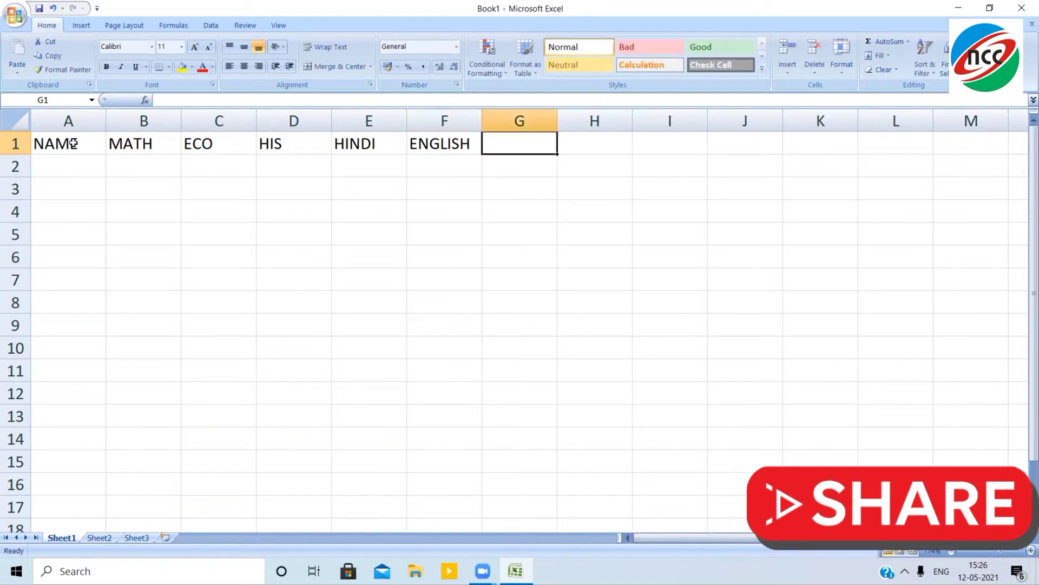
# Add the calculation headings TOTAL, AVERAGE and PRODUCT in cells G1 to I1
pyautogui.write('TOTAL')
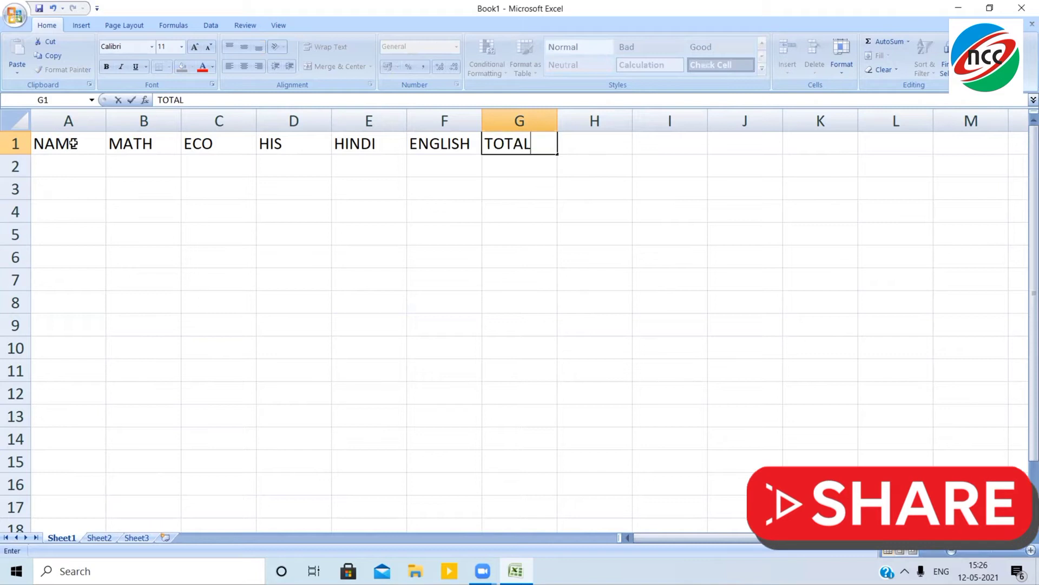
pyautogui.press('Tab')
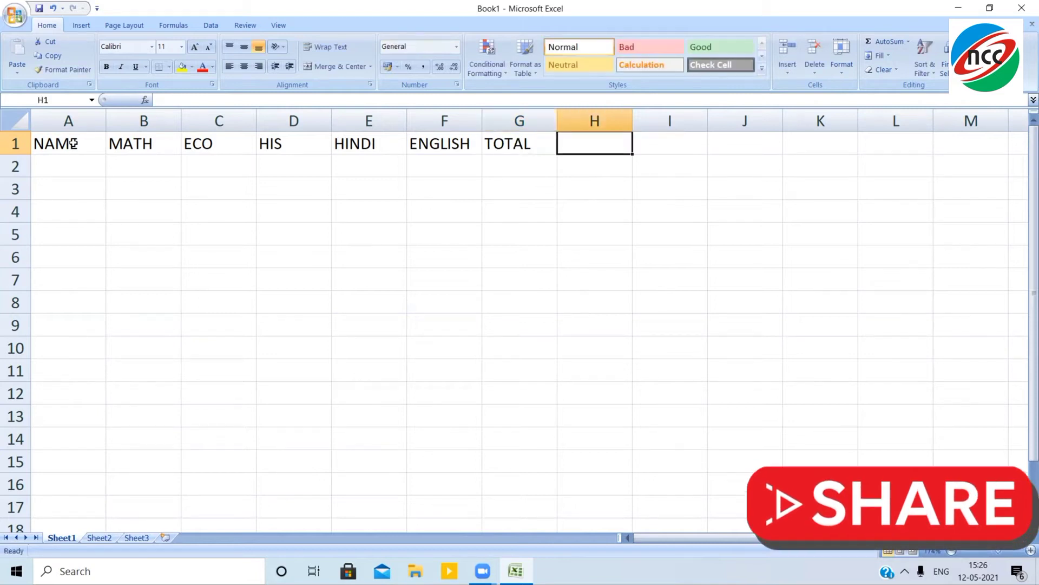
pyautogui.write('AVERAGE')
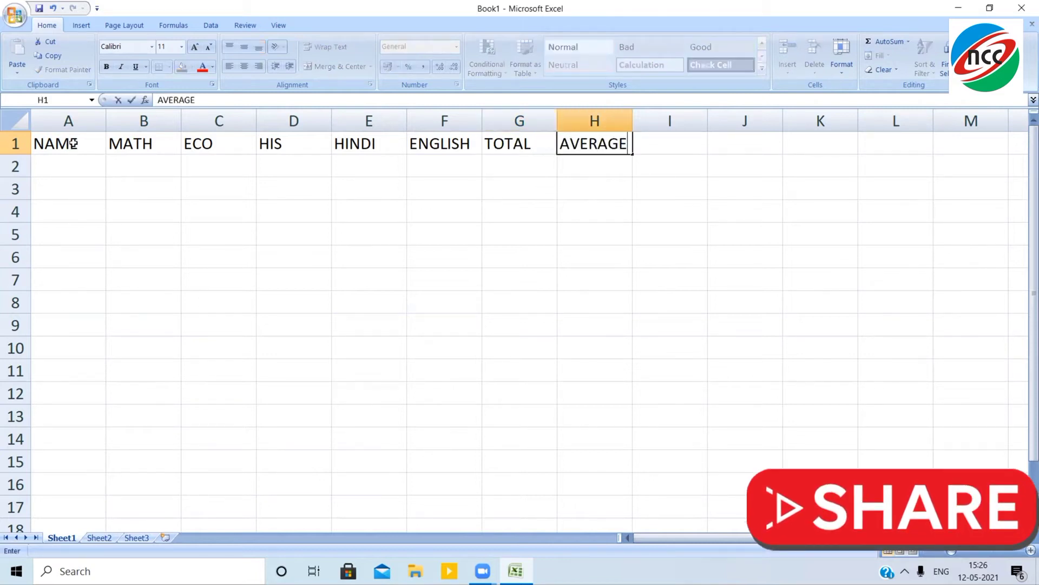
pyautogui.press('Tab')
pyautogui.write('PRODUCT')
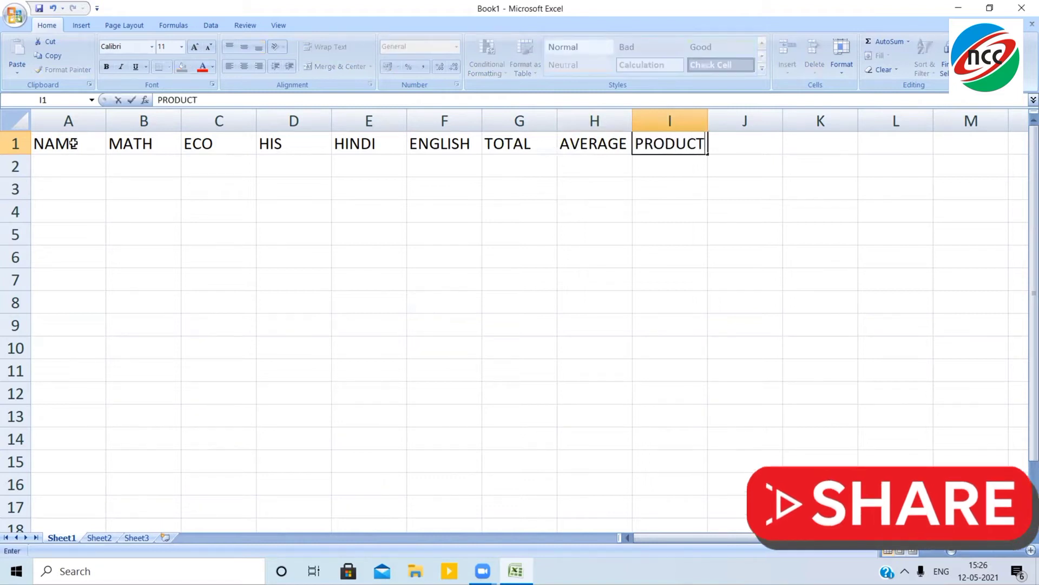
pyautogui.press('Tab')
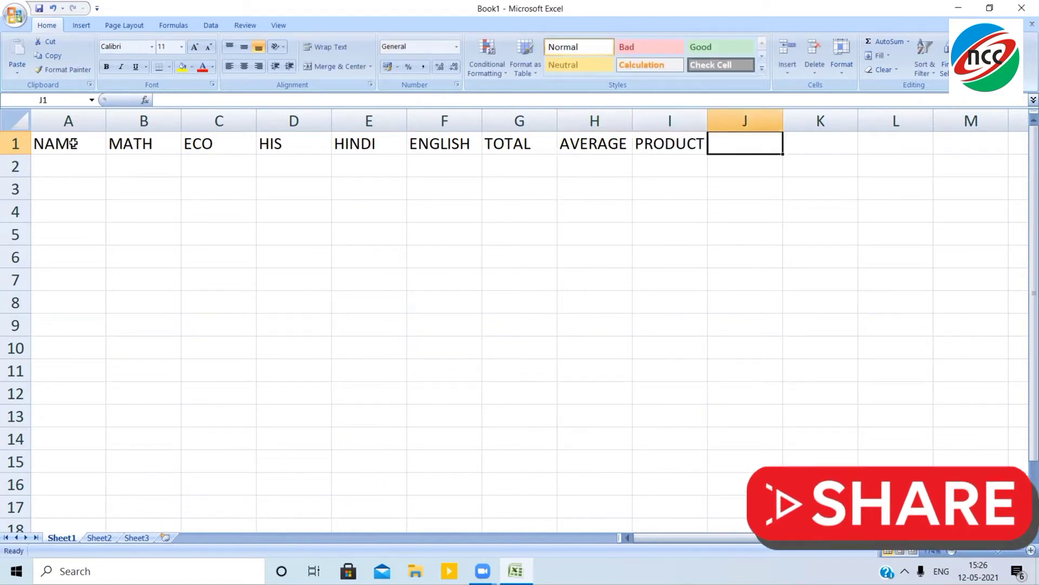
# Enter the headings MINIMUM in cell J1 and MAXIMUM in cell K1
pyautogui.write('MIN')
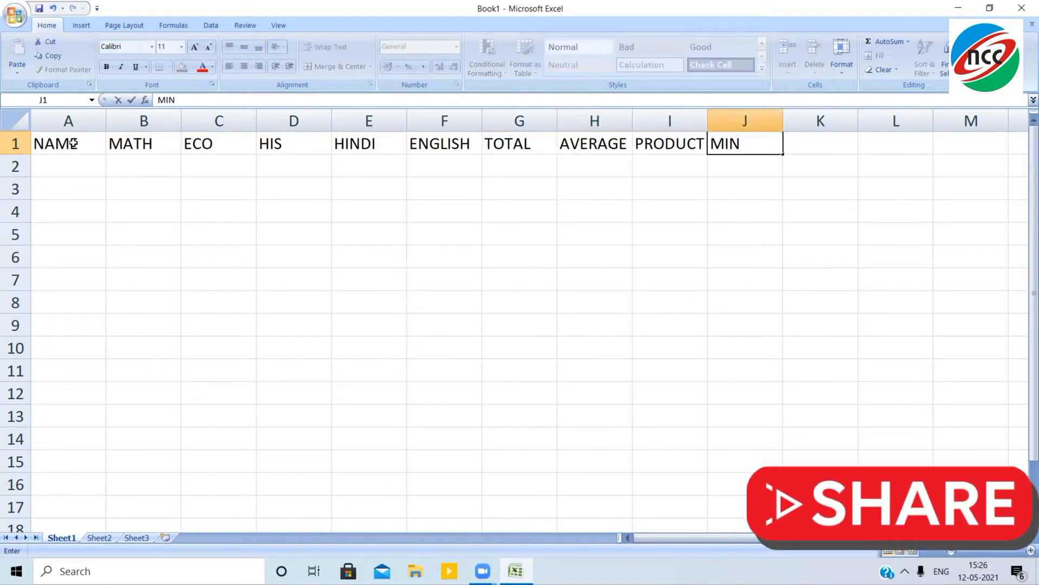
pyautogui.write('IMUM')
pyautogui.press('Tab')
pyautogui.write('M')
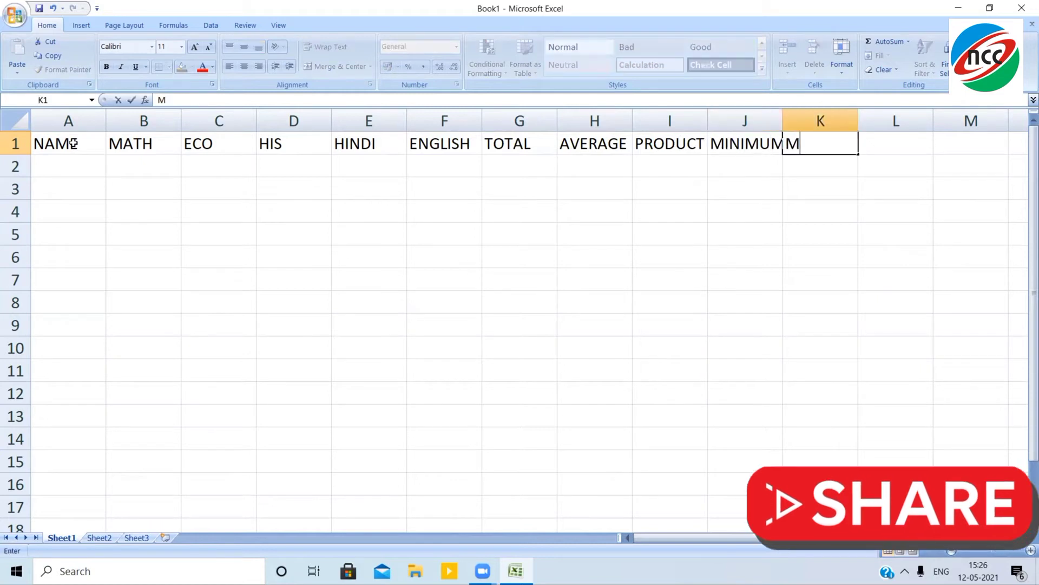
pyautogui.write('AXIM')
pyautogui.press('BackSpace')
pyautogui.press('BackSpace')
pyautogui.press('BackSpace')
pyautogui.press('BackSpace')
pyautogui.press('BackSpace')
pyautogui.write('MAXIMUM')
pyautogui.press('Tab')
# Complete the heading row with MEDIAN in cell L1 and RESULT in cell M1
pyautogui.write('M')
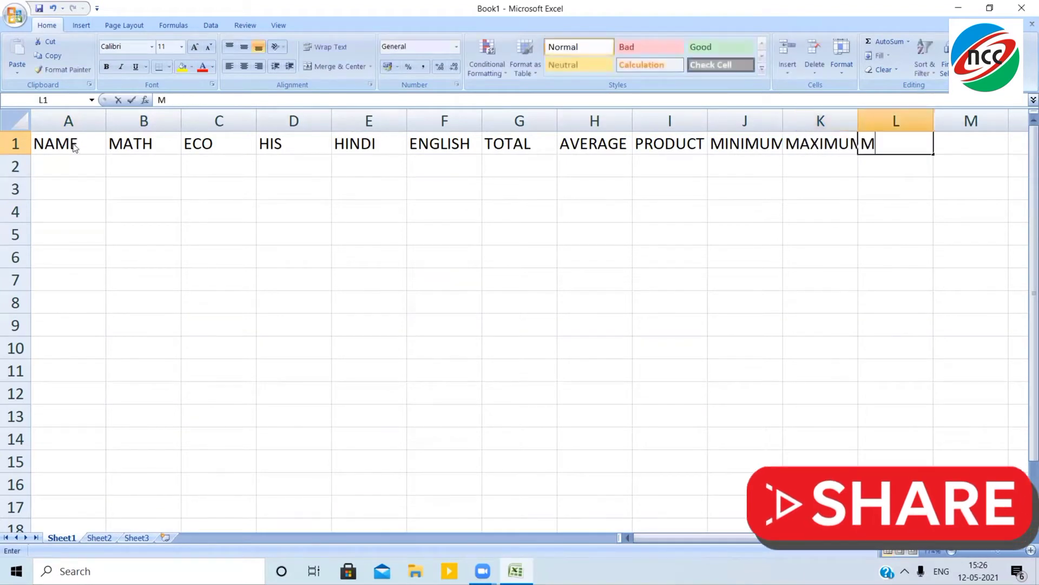
pyautogui.write('EDIAN')
pyautogui.press('Tab')
pyautogui.write('RESULT')
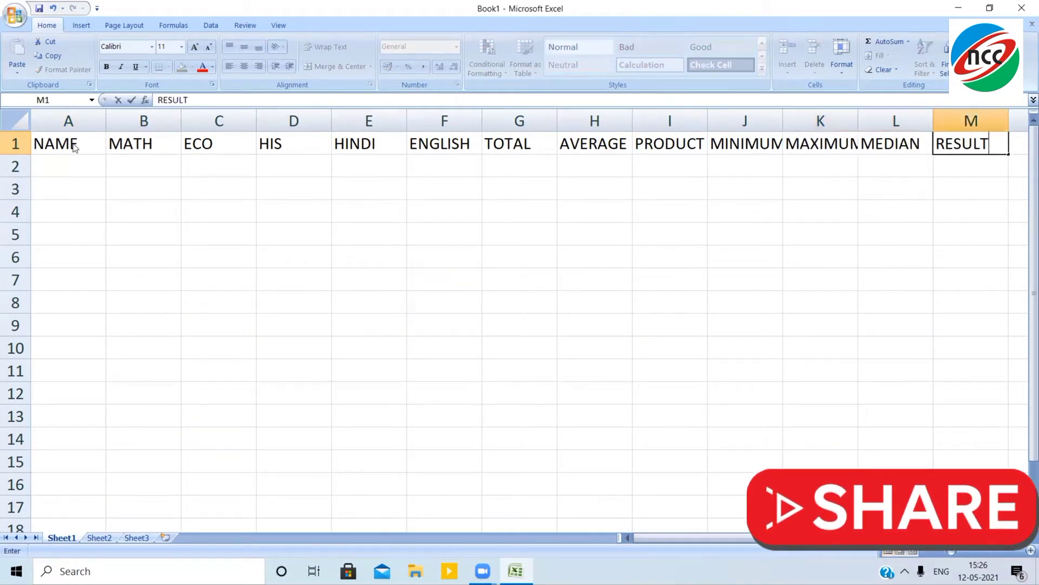
pyautogui.press('Return')
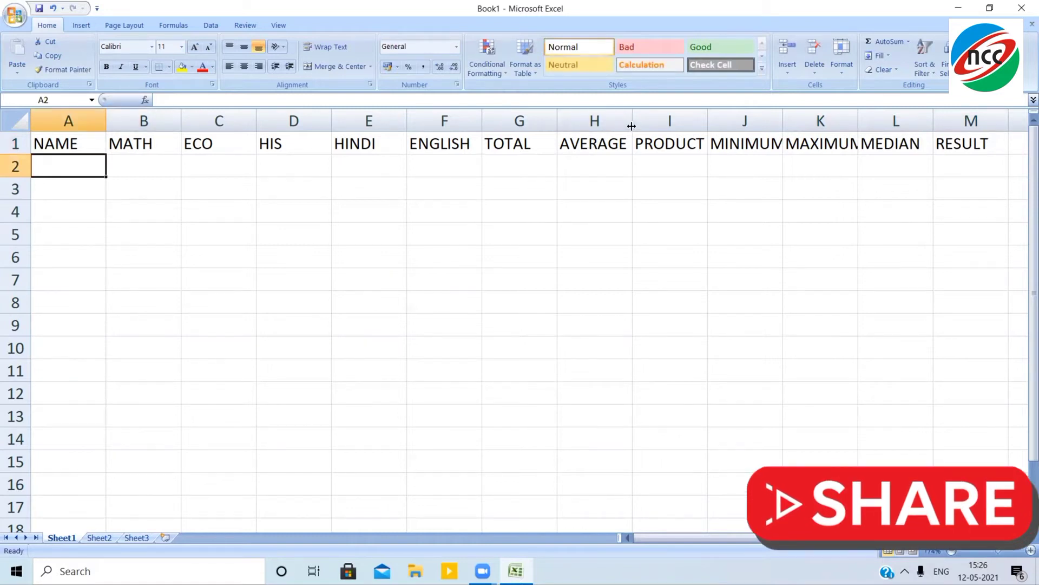
# Widen columns H, I, J and K so the AVERAGE, PRODUCT, MINIMUM and MAXIMUM headings fit fully
pyautogui.moveTo(631, 125); pyautogui.dragTo(645, 127)
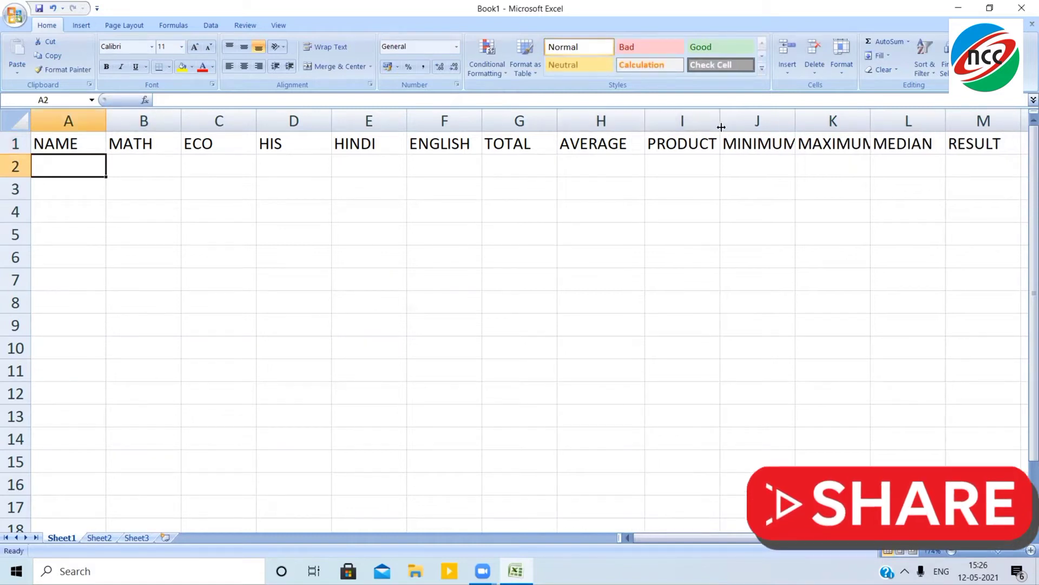
pyautogui.moveTo(722, 127); pyautogui.dragTo(730, 126)
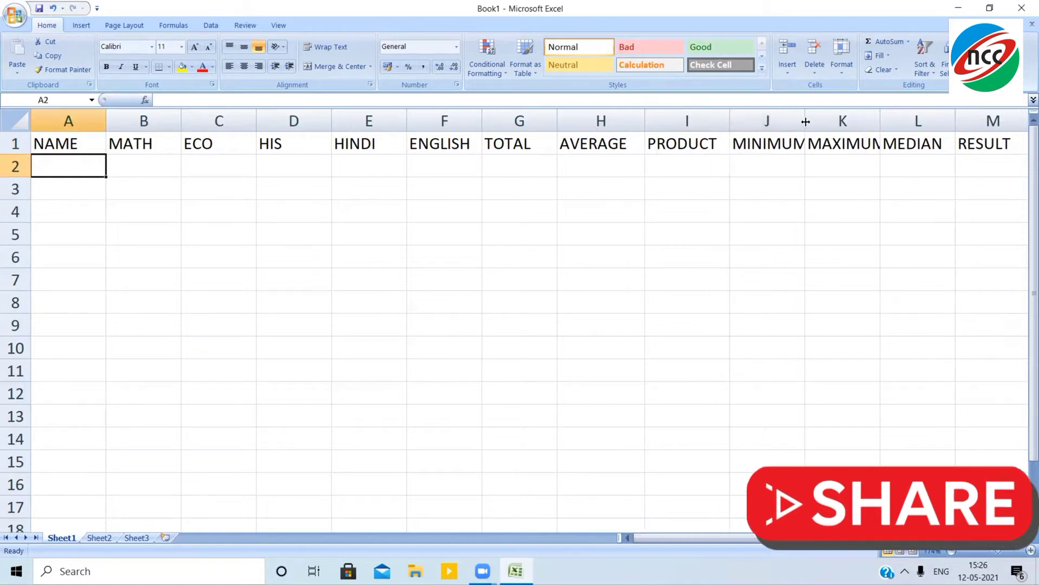
pyautogui.moveTo(805, 121); pyautogui.dragTo(829, 132)
pyautogui.moveTo(904, 126); pyautogui.dragTo(935, 133)
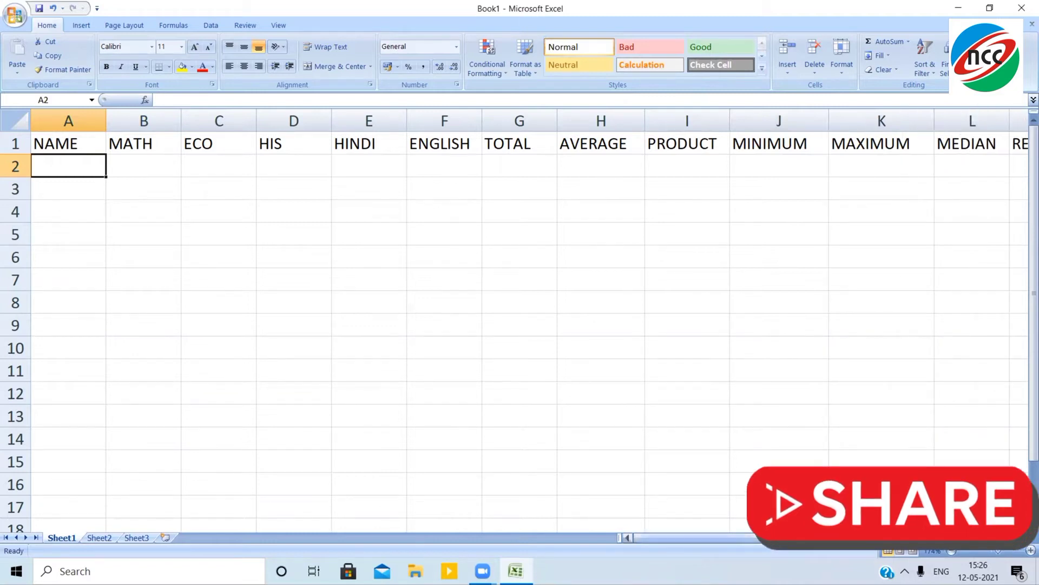
# Center the contents of cells A1 to M12 both horizontally and vertically
pyautogui.moveTo(812, 538); pyautogui.dragTo(841, 538)
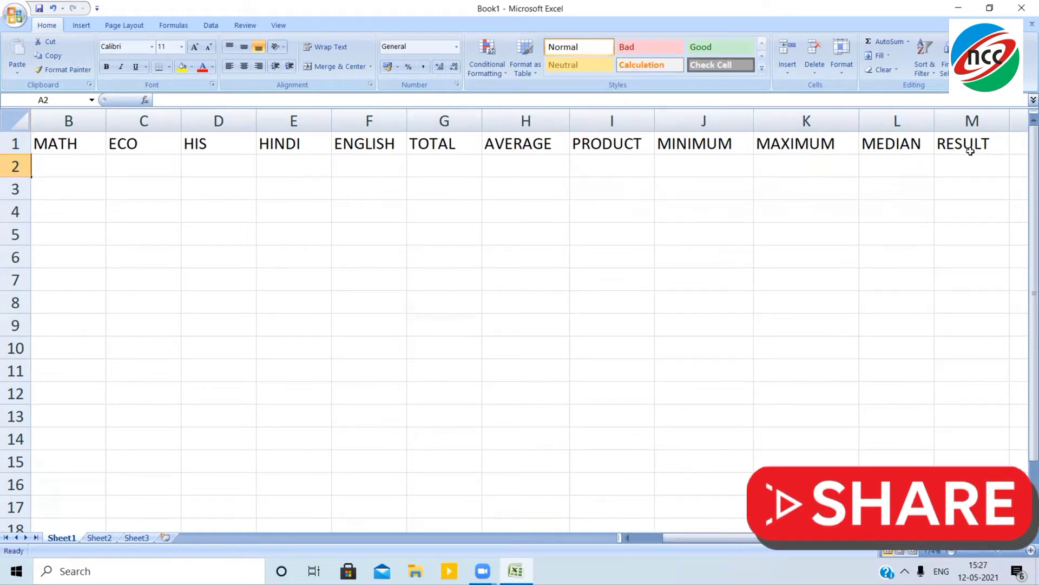
pyautogui.moveTo(970, 150); pyautogui.dragTo(21, 394)
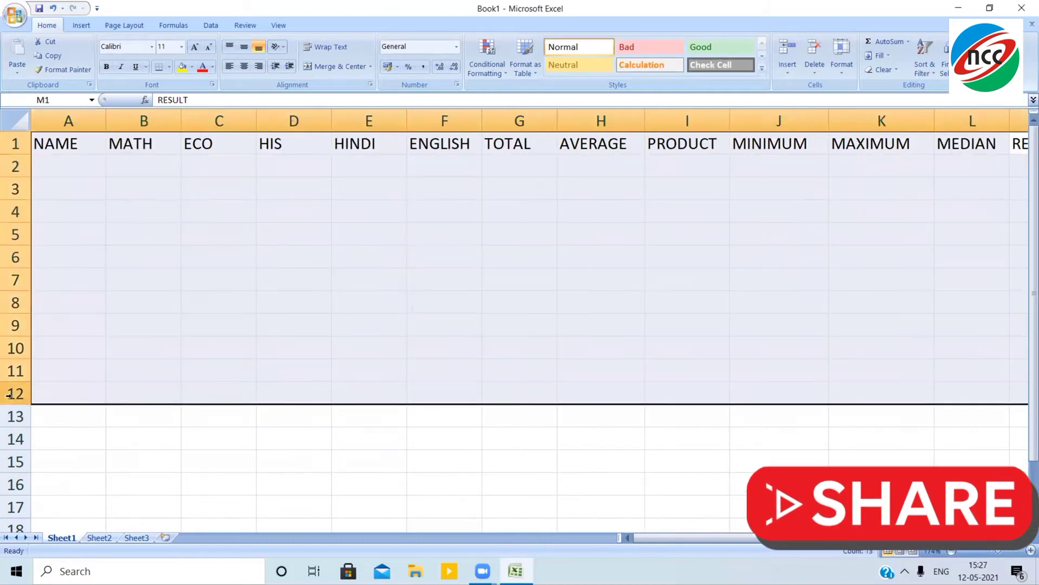
pyautogui.click(245, 66)
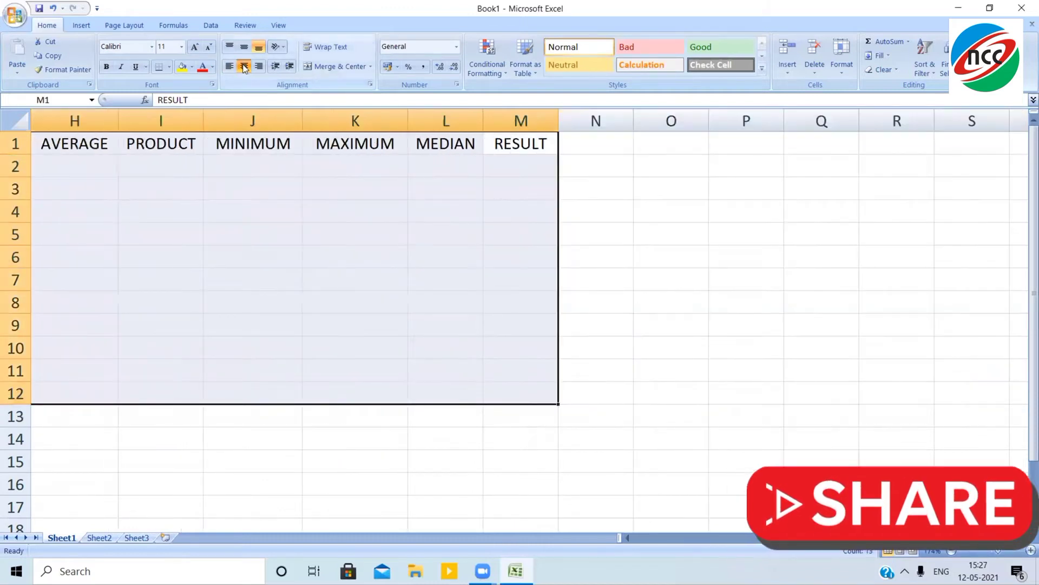
pyautogui.click(244, 48)
pyautogui.moveTo(899, 537); pyautogui.dragTo(764, 537)
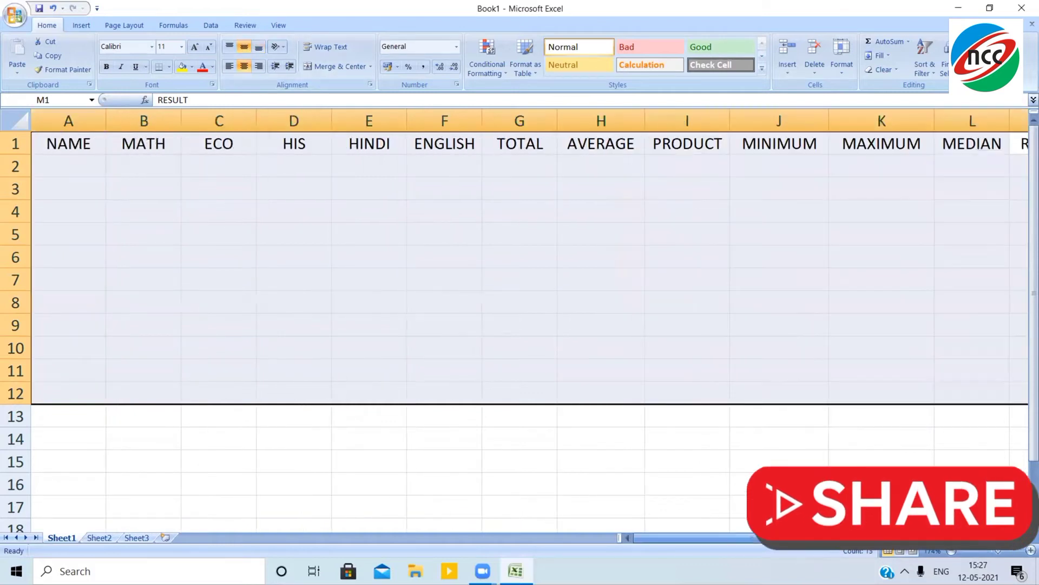
pyautogui.click(183, 282)
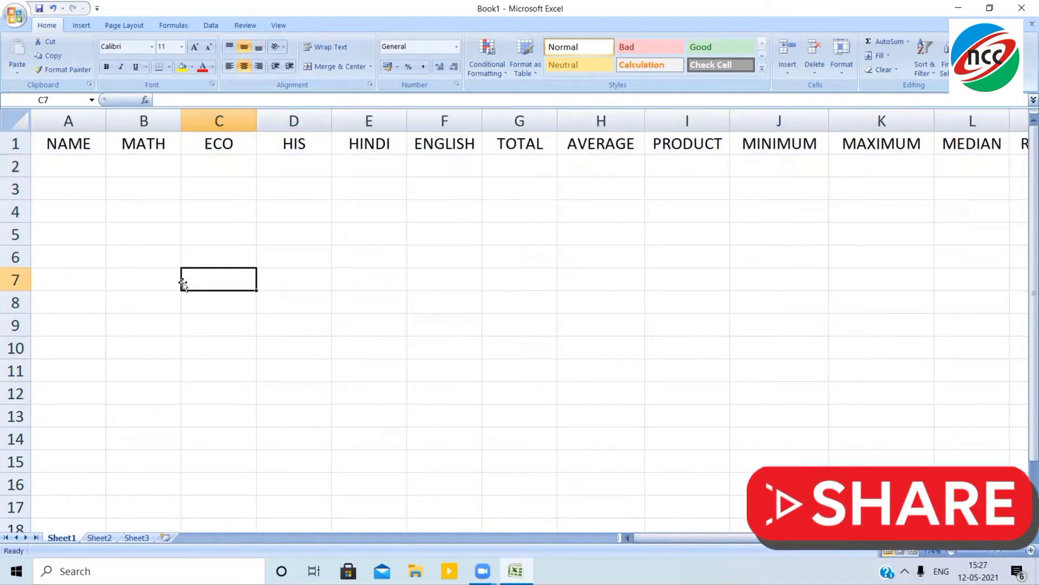
# Enter the first three students' names in cells A2 to A4 of the NAME column
pyautogui.click(70, 170)
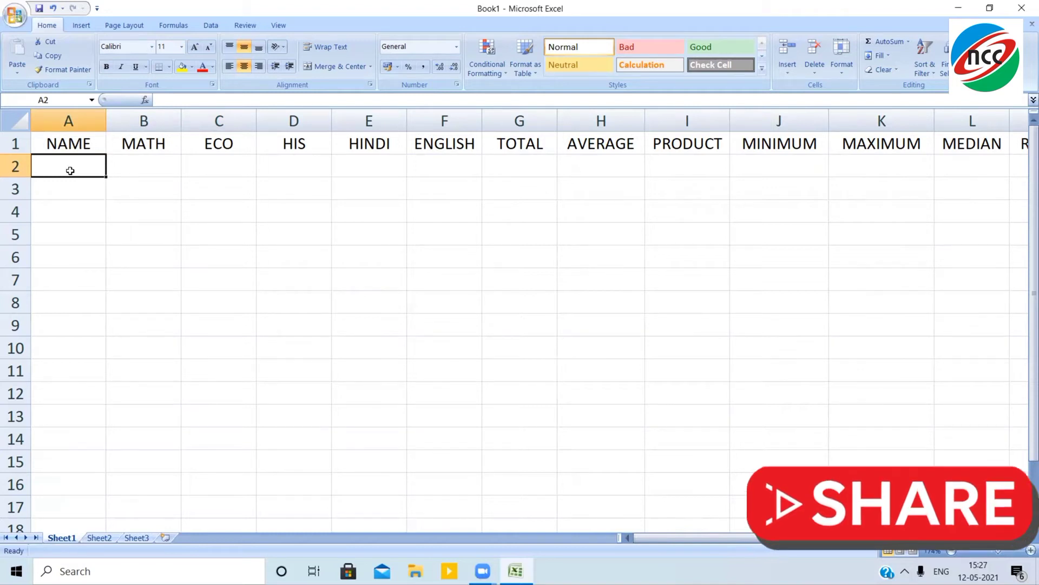
pyautogui.write('ROHIT')
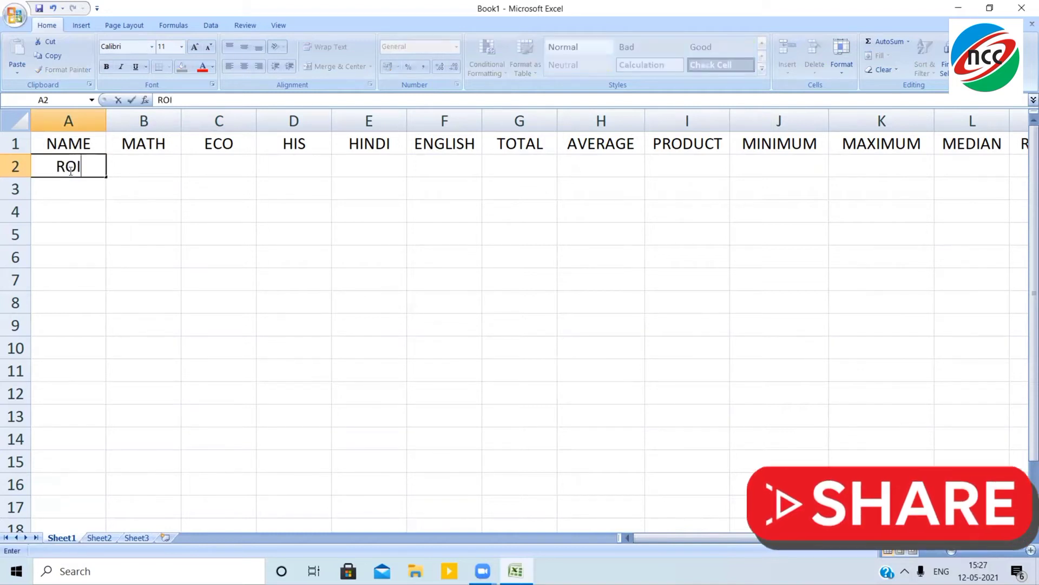
pyautogui.press('Return')
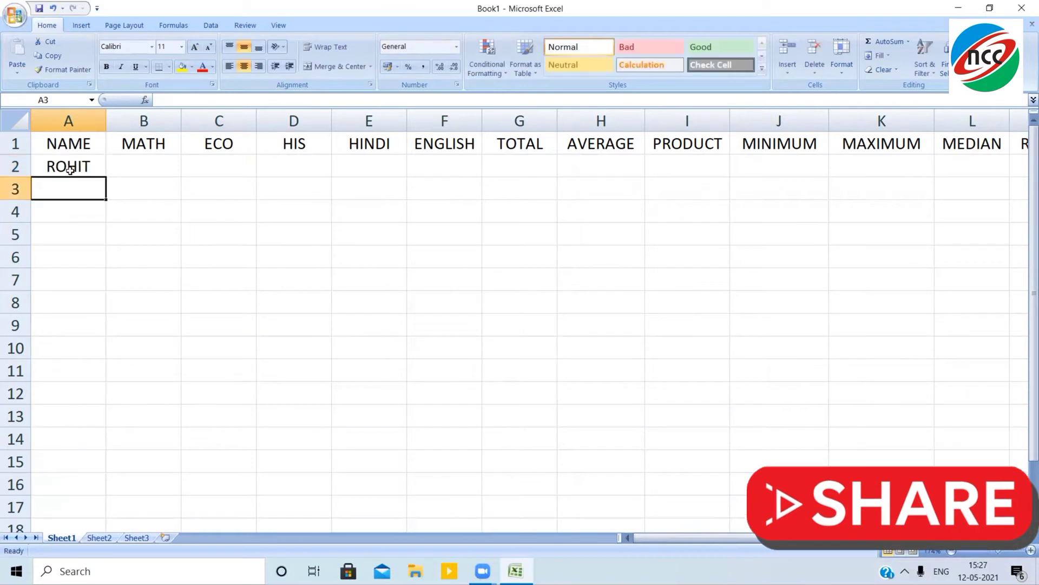
pyautogui.write('MANOJ')
pyautogui.press('Return')
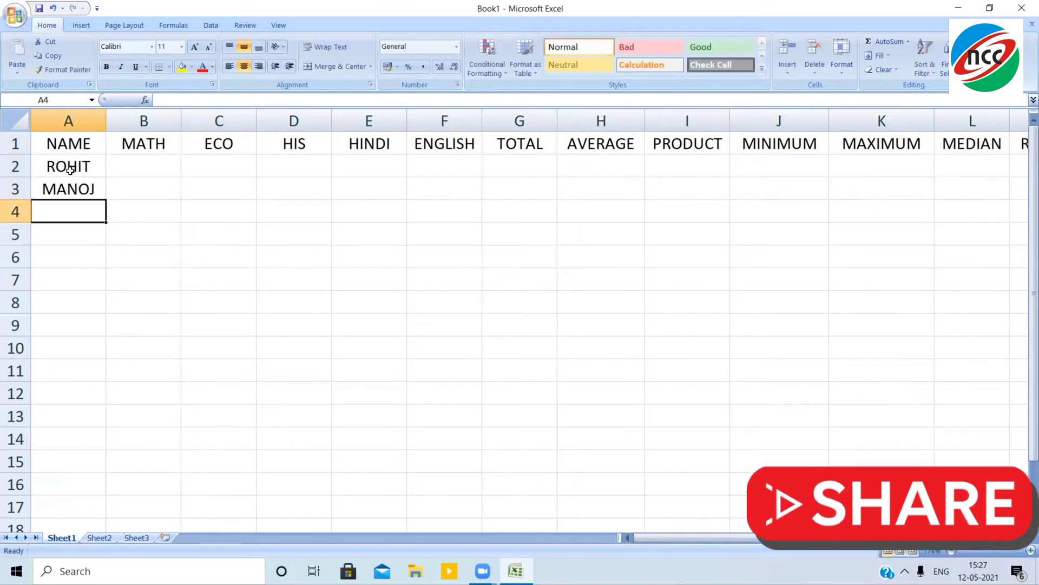
pyautogui.write('SARTHAK')
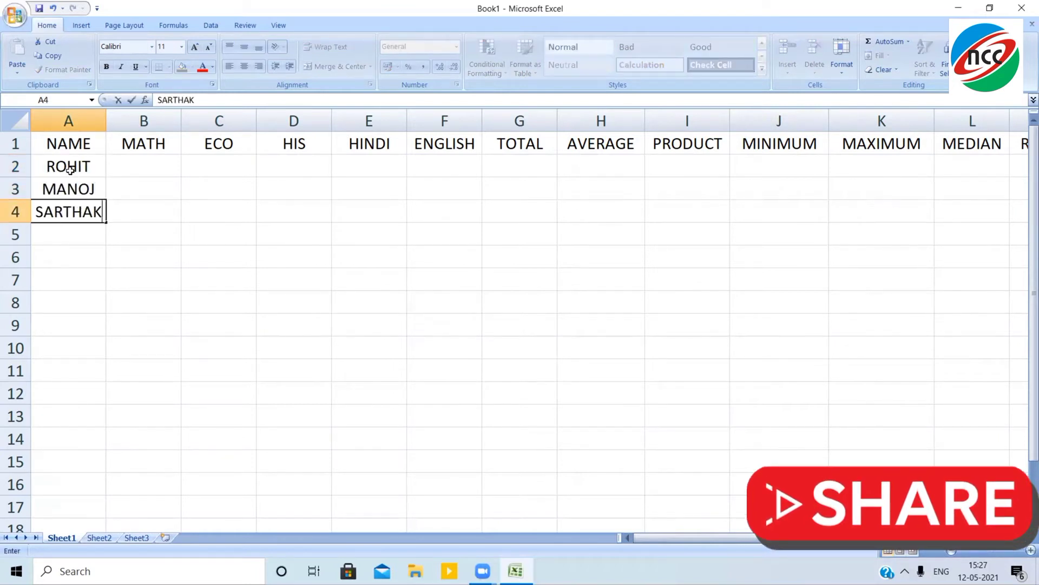
pyautogui.press('Return')
# Enter three more students' names in cells A5 to A7 and widen column A slightly
pyautogui.write('KAPIL')
pyautogui.press('Return')
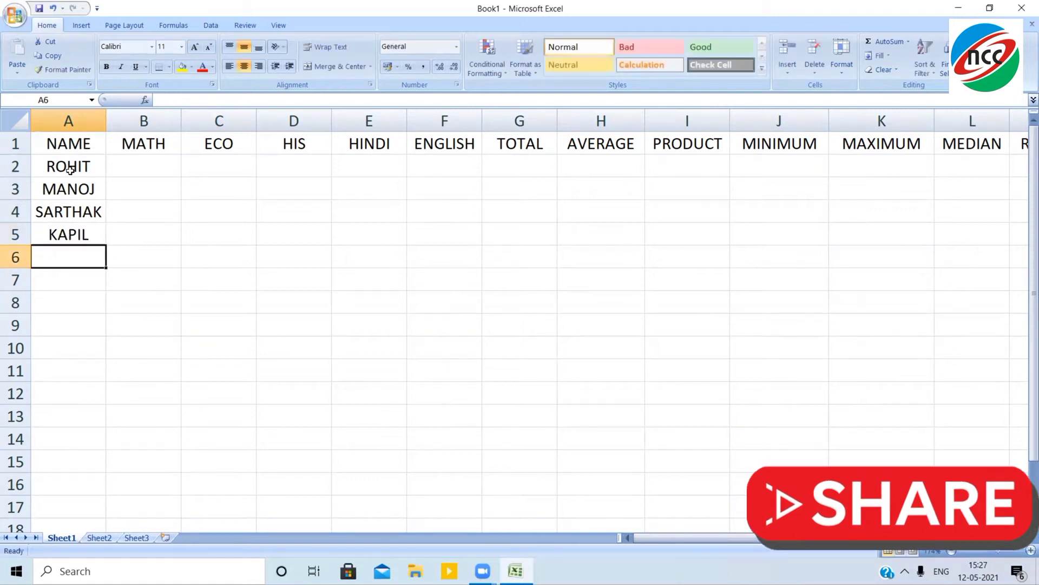
pyautogui.write('SUNITA')
pyautogui.press('Return')
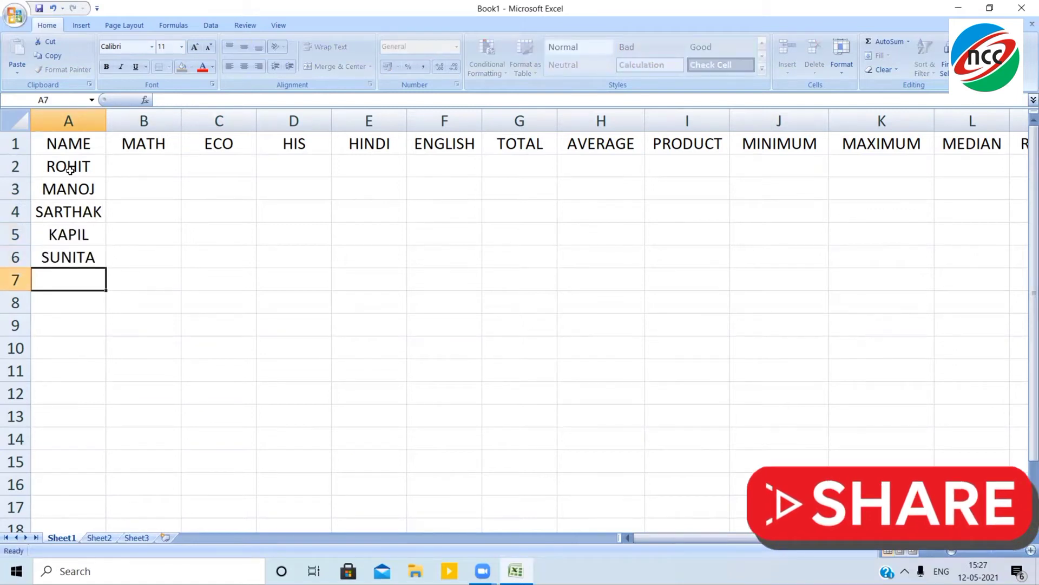
pyautogui.write('POONAM')
pyautogui.press('Return')
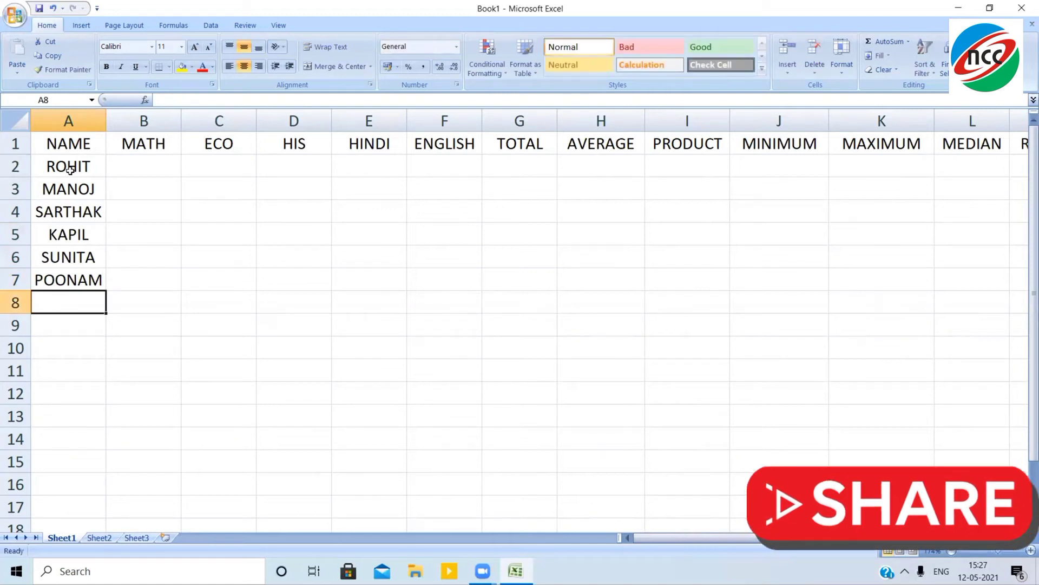
pyautogui.moveTo(107, 124); pyautogui.dragTo(115, 126)
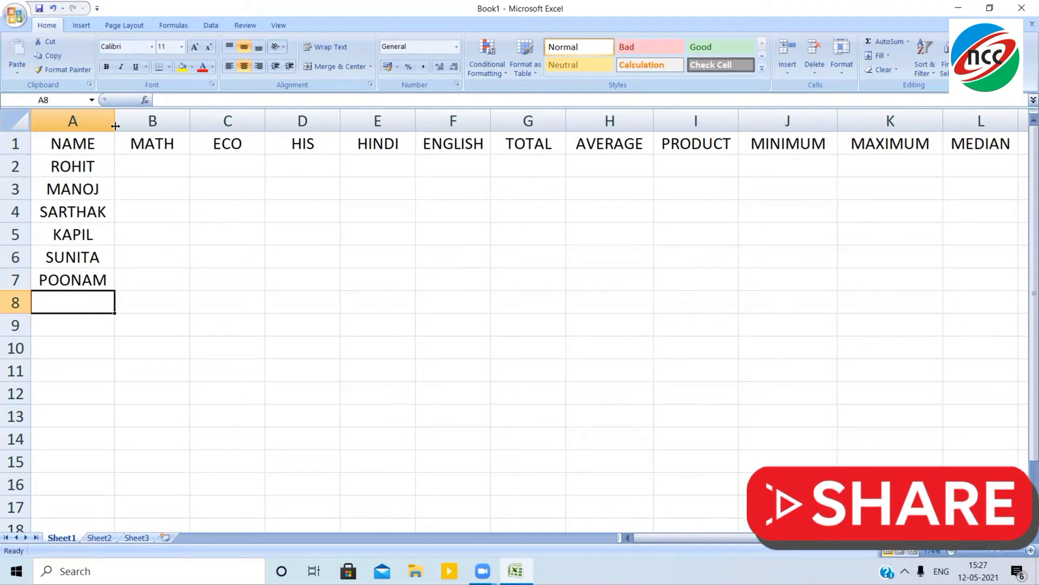
# Enter the MATH marks 56, 76, 67, 87, 45 and 78 in cells B2 to B7
pyautogui.click(159, 170)
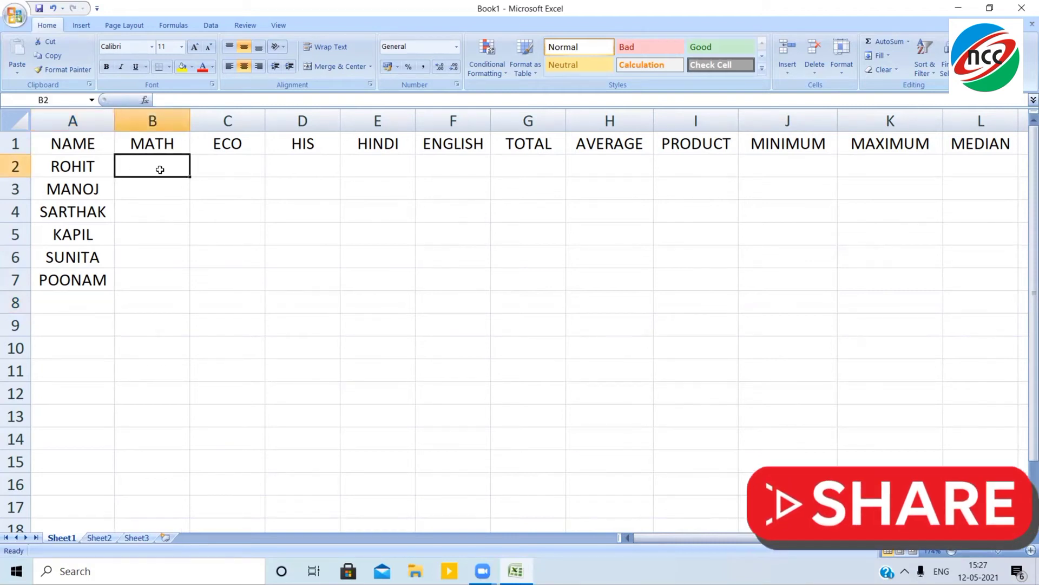
pyautogui.write('56')
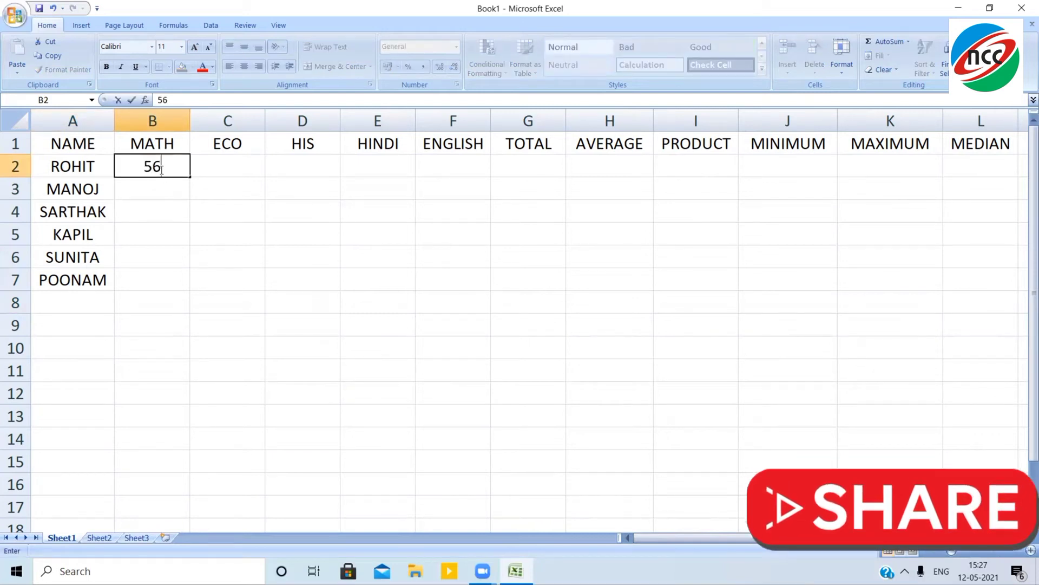
pyautogui.press('Return')
pyautogui.write('76')
pyautogui.press('Return')
pyautogui.write('67')
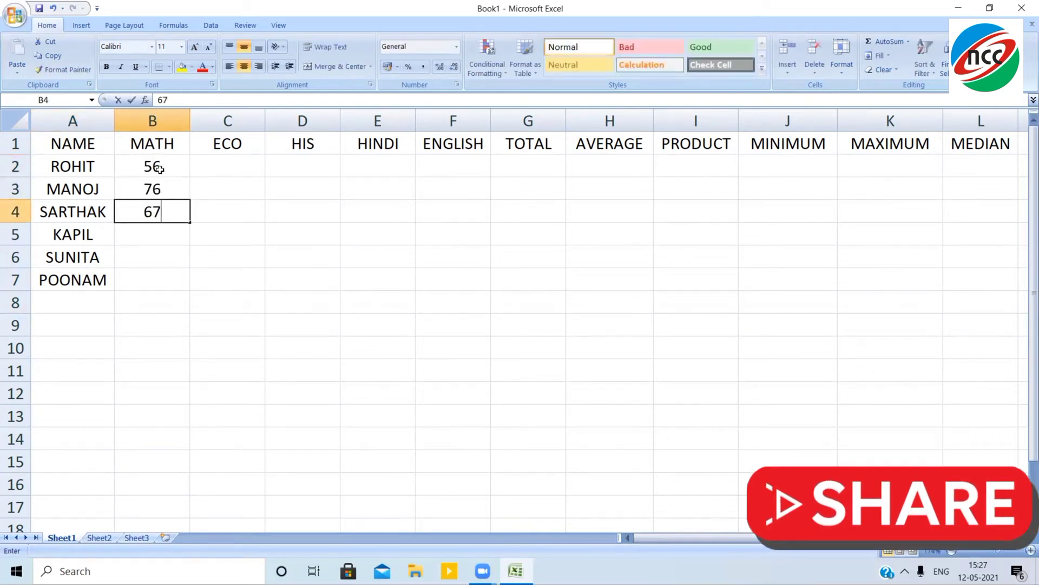
pyautogui.press('Return')
pyautogui.write('87')
pyautogui.press('Return')
pyautogui.write('5')
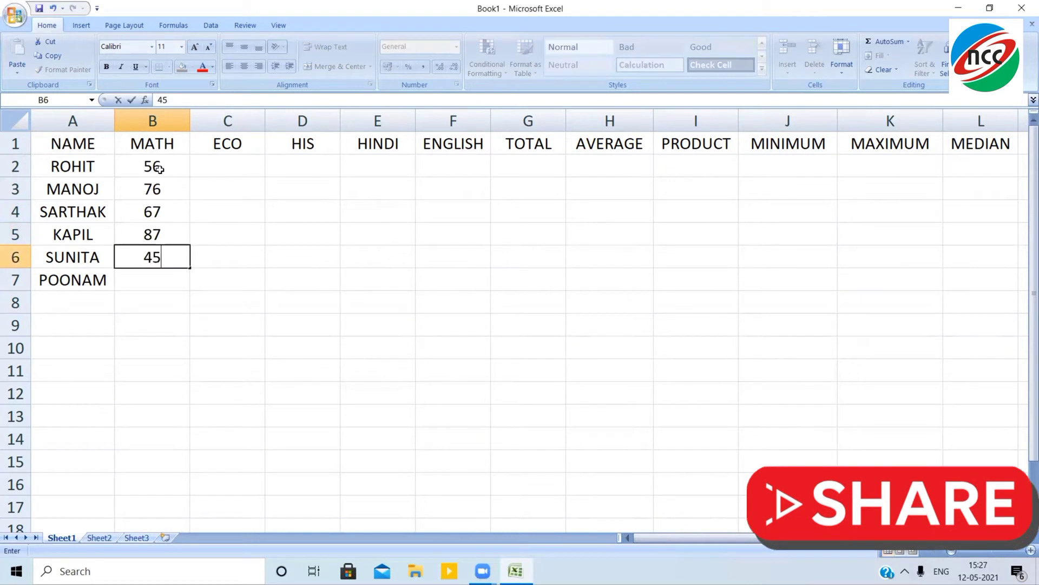
pyautogui.press('Return')
pyautogui.write('78')
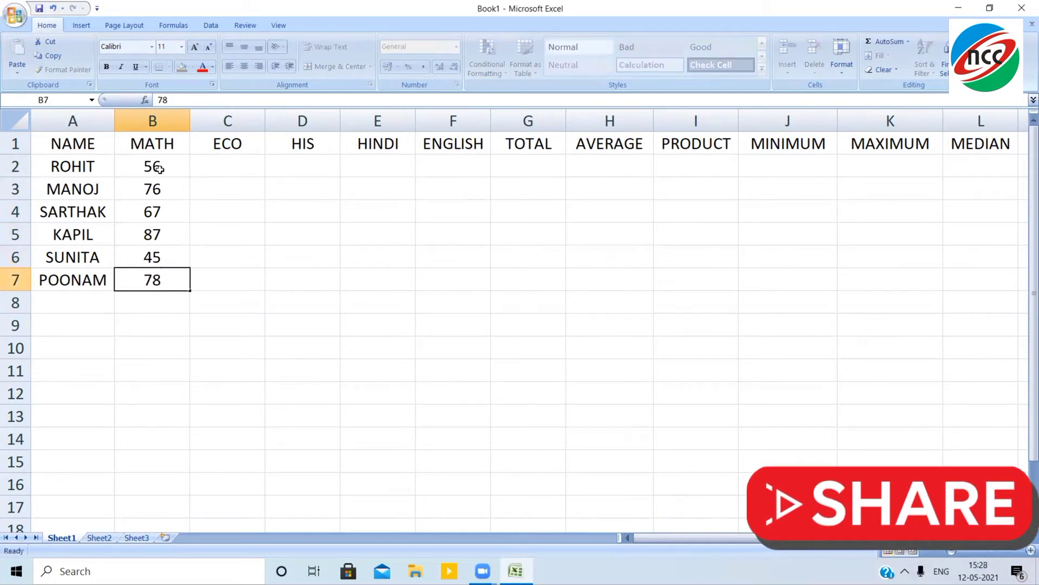
# Change the MATH mark of the student in row 4 to 89
pyautogui.press('Up')
pyautogui.press('Up')
pyautogui.press('Up')
pyautogui.write('89')
pyautogui.press('Right')
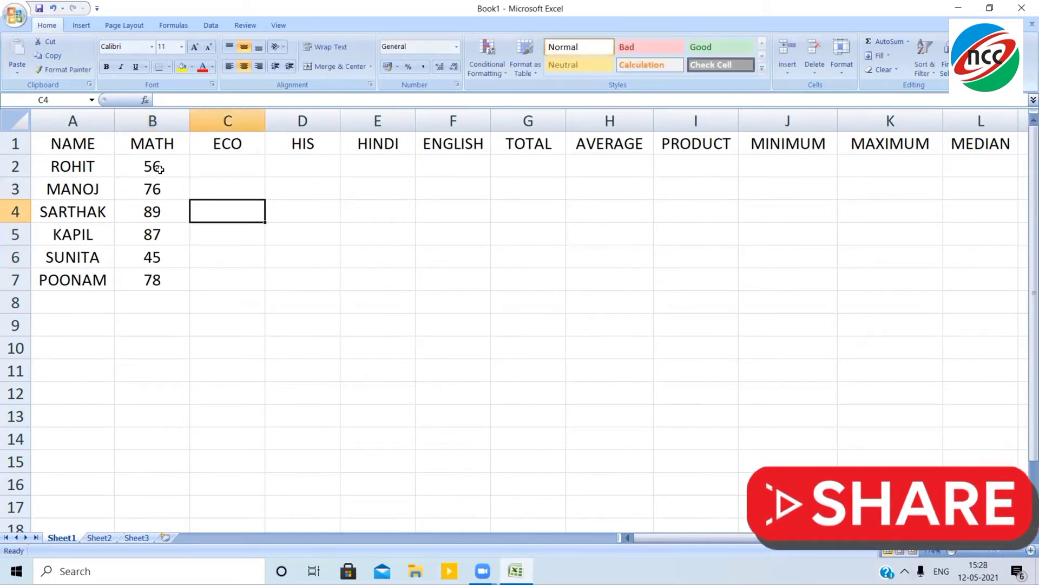
# Enter the ECO marks 87, 67 and 89 in cells C2 to C4
pyautogui.press('Up')
pyautogui.press('Up')
pyautogui.write('87')
pyautogui.press('Return')
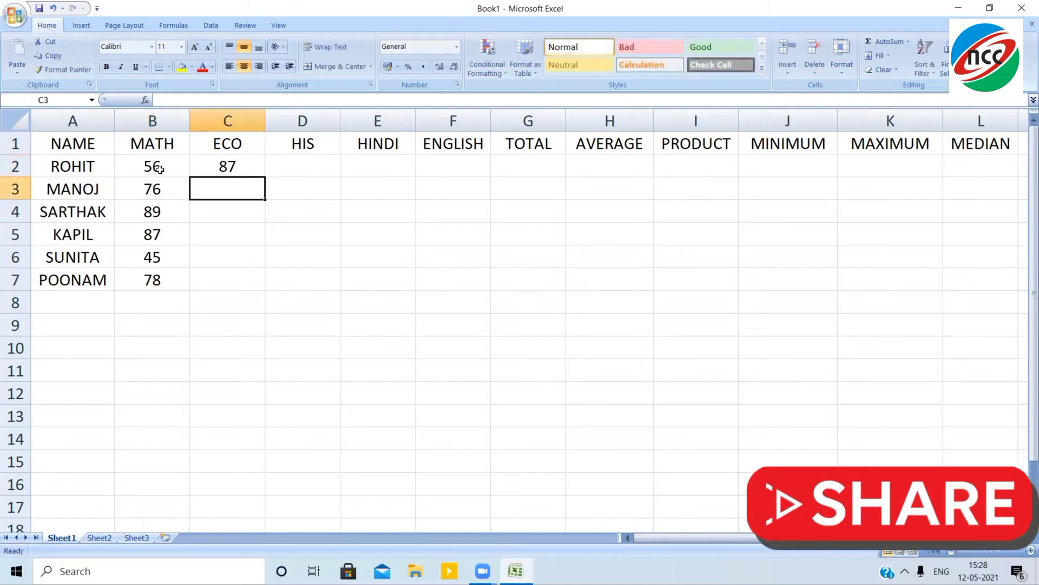
pyautogui.write('67')
pyautogui.press('Return')
pyautogui.write('89')
pyautogui.press('Return')
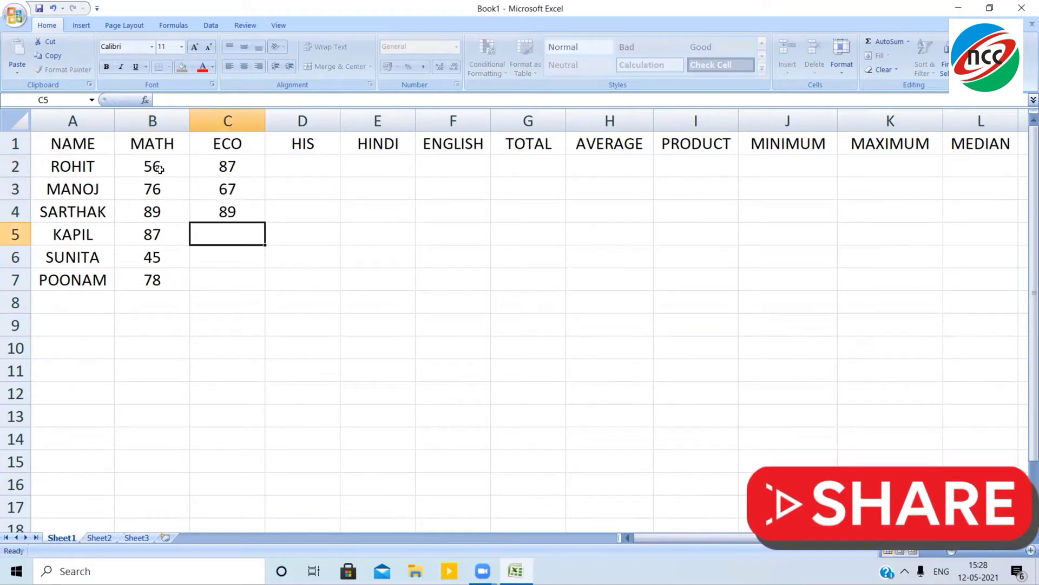
# Complete the ECO column with the marks 98, 77 and 67 in cells C5 to C7
pyautogui.write('98')
pyautogui.press('Return')
pyautogui.write('77')
pyautogui.press('Return')
pyautogui.write('6')
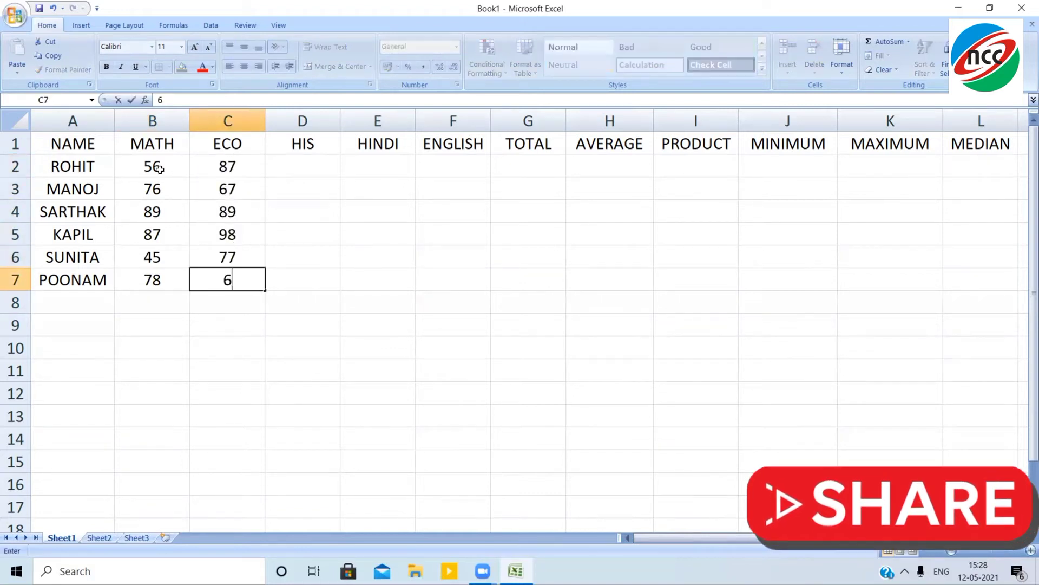
pyautogui.write('7')
pyautogui.press('Return')
# Enter the HIS marks 67 and 87 in cells D2 and D3
pyautogui.press('Right')
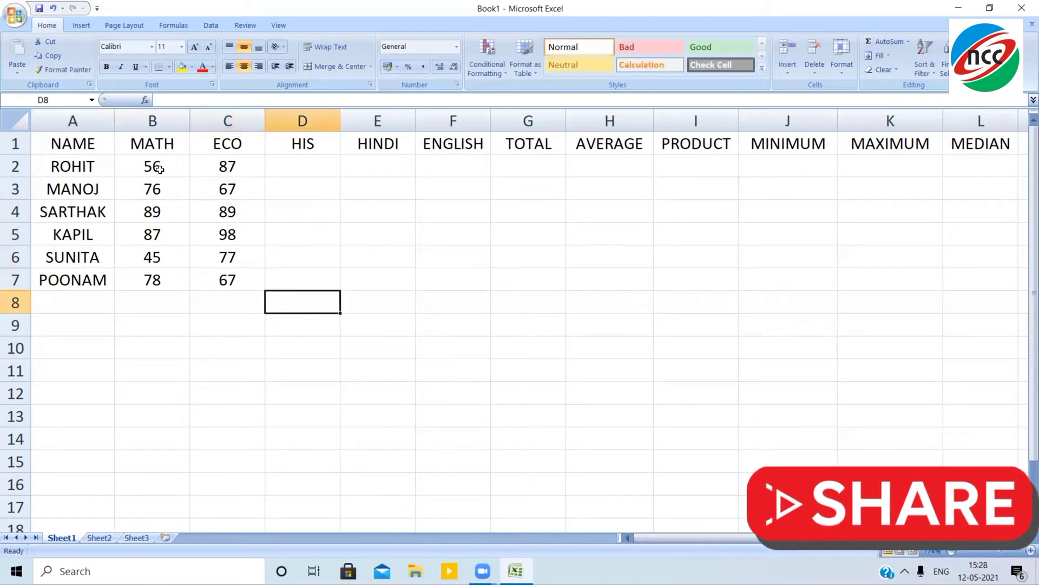
pyautogui.press('Up')
pyautogui.press('Up')
pyautogui.press('Up')
pyautogui.press('Up')
pyautogui.press('Up')
pyautogui.press('Up')
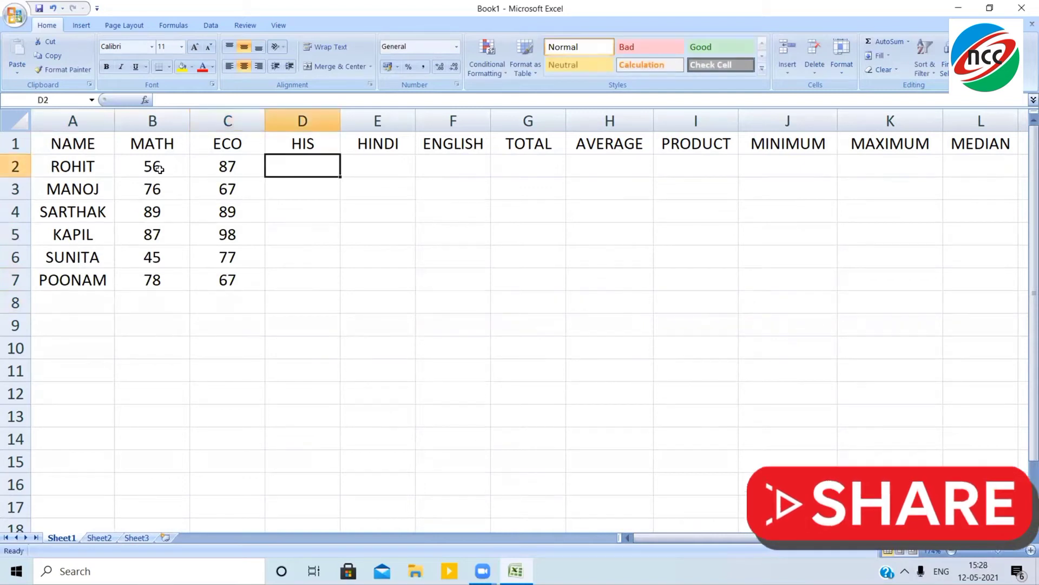
pyautogui.write('67')
pyautogui.press('Return')
pyautogui.write('8')
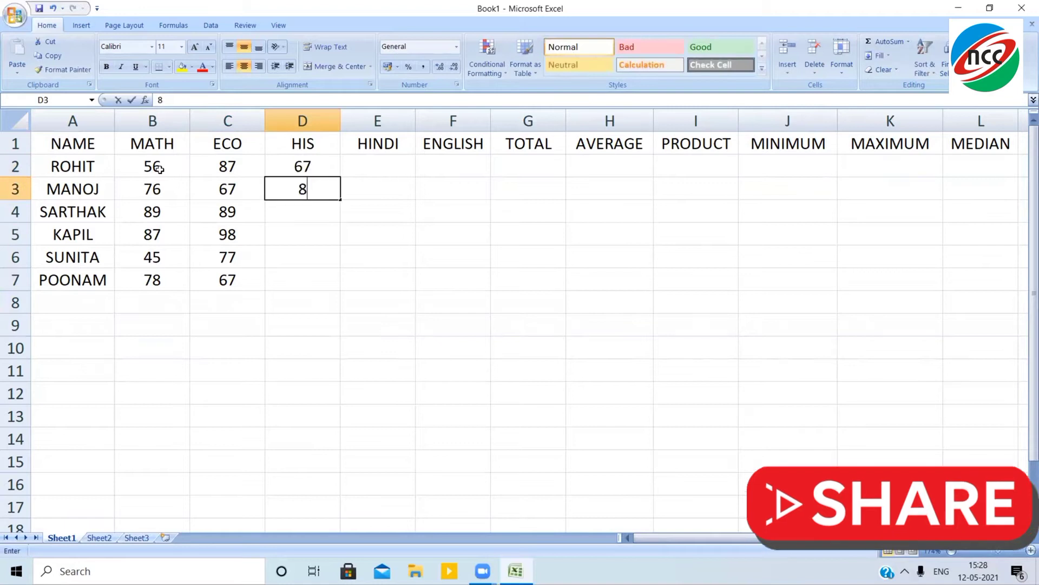
pyautogui.write('7')
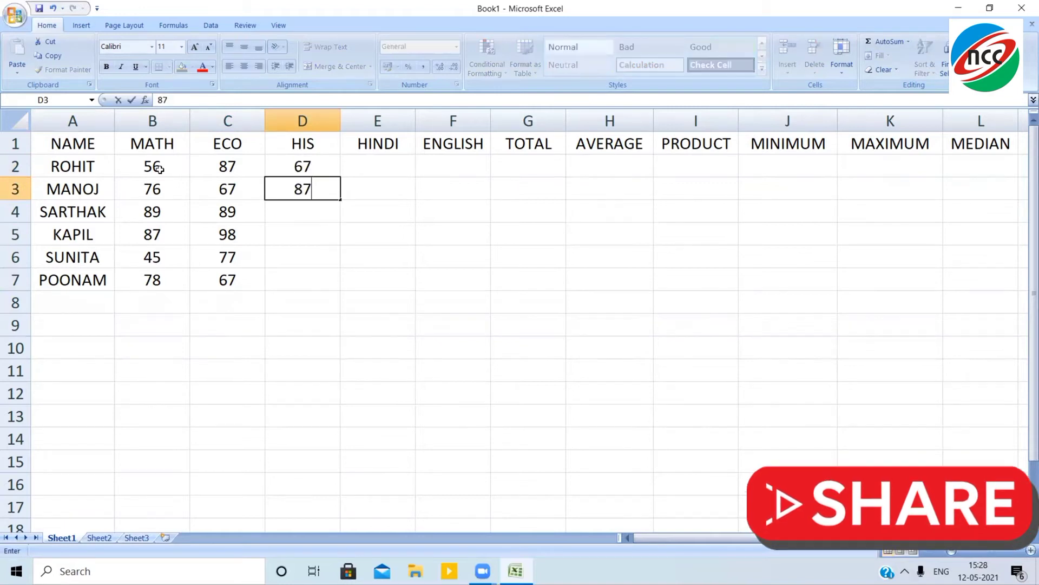
pyautogui.press('Return')
# Complete the HIS column with the marks 65, 58, 87 and 45 in cells D4 to D7
pyautogui.write('65')
pyautogui.press('Return')
pyautogui.write('58')
pyautogui.press('Return')
pyautogui.write('87')
pyautogui.press('Return')
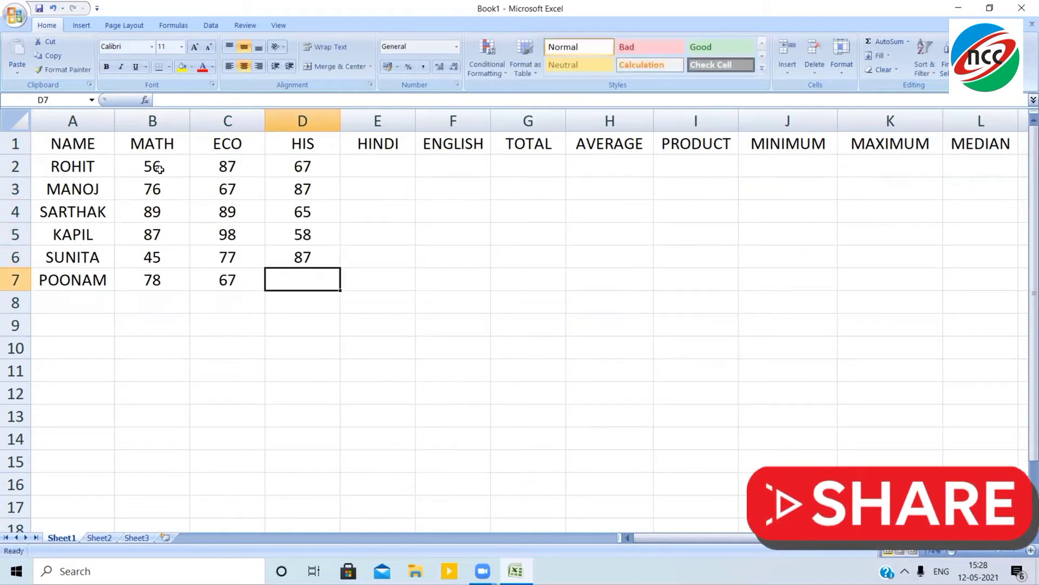
pyautogui.write('45')
pyautogui.press('Tab')
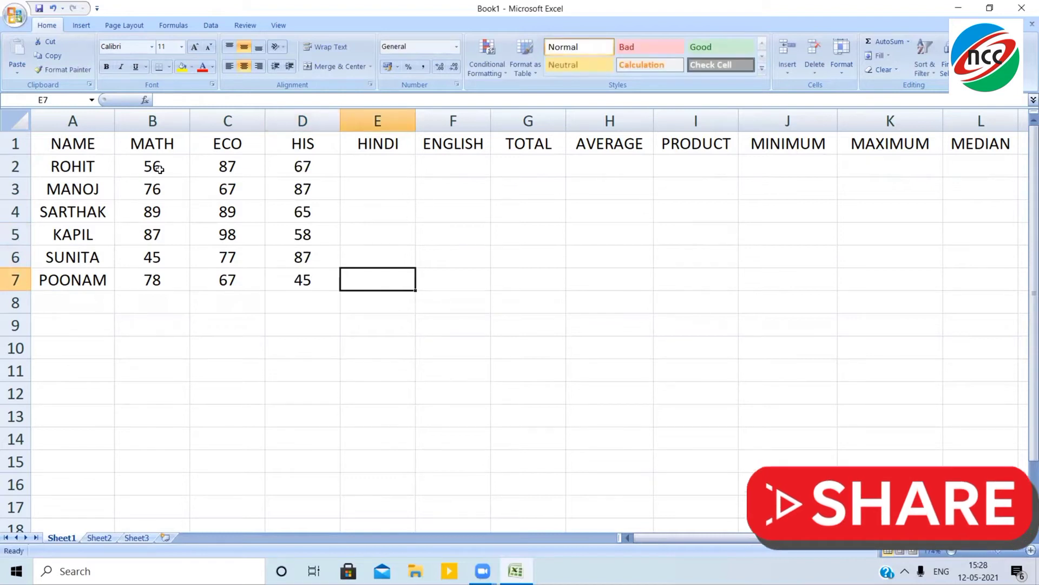
# Enter the HINDI marks from the last student upward: 76 in E7, 65 in E6 and 54 in E5
pyautogui.write('76')
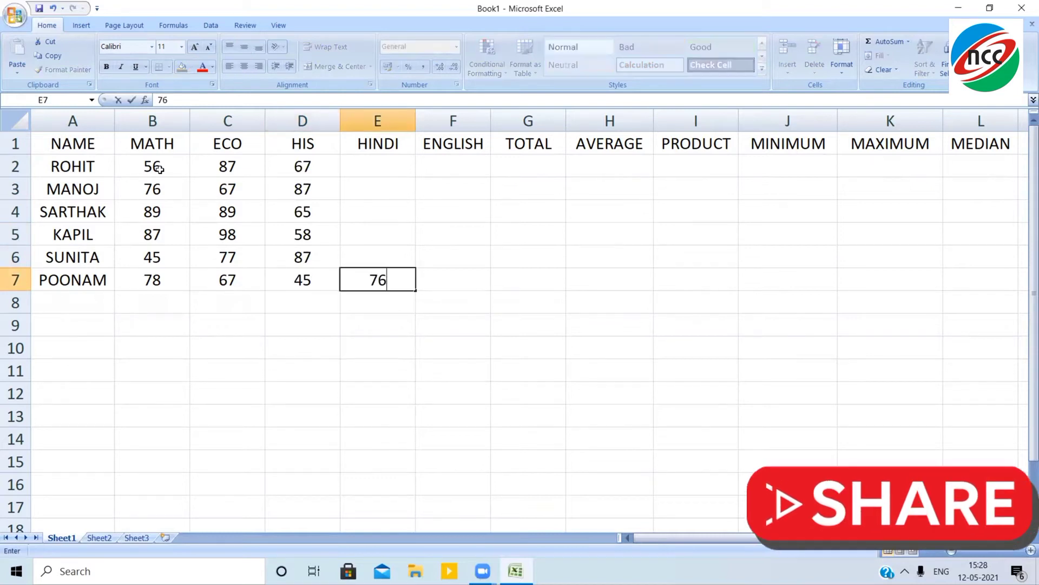
pyautogui.press('Up')
pyautogui.write('65')
pyautogui.press('Up')
pyautogui.write('54')
pyautogui.press('Up')
# Complete the HINDI column upward with 47 in E4, 76 in E3 and 63 in E2
pyautogui.write('47')
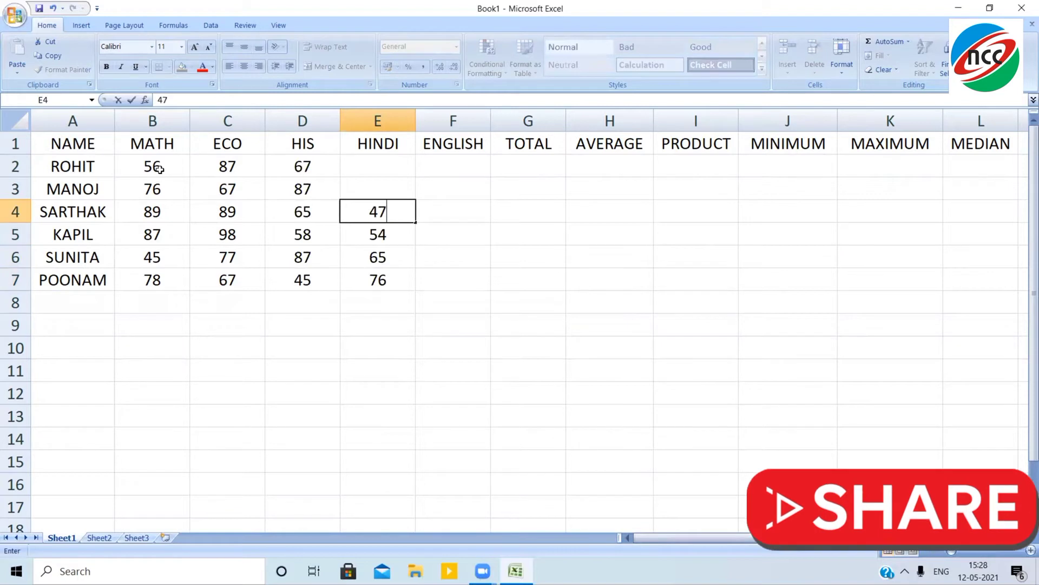
pyautogui.press('Up')
pyautogui.write('76')
pyautogui.press('Up')
pyautogui.write('6')
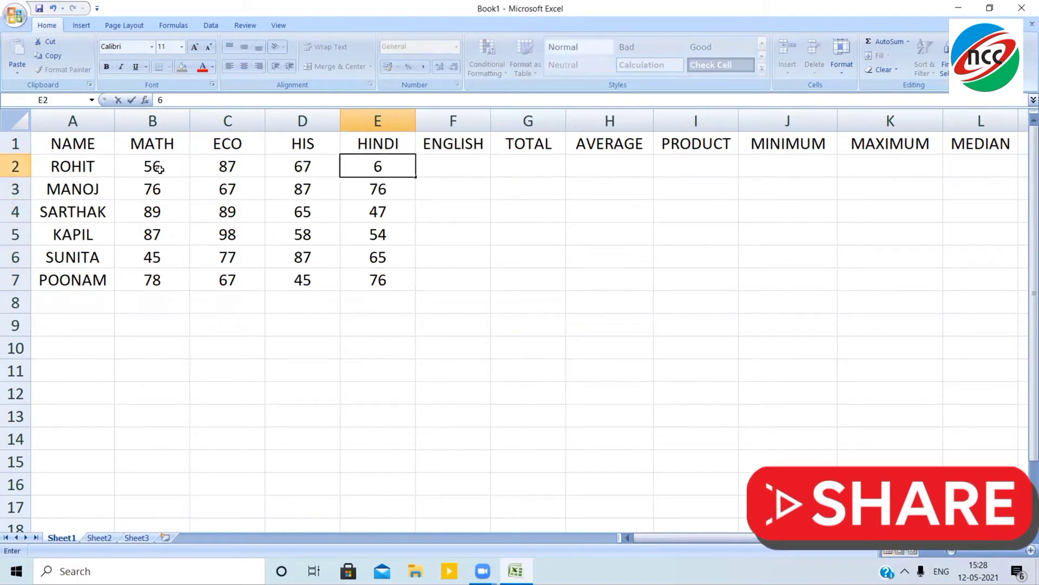
pyautogui.write('3')
pyautogui.press('Return')
# Enter the first three ENGLISH marks: 67 in F2, 87 in F3 and 76 in F4
pyautogui.press('Up')
pyautogui.press('Right')
pyautogui.write('67')
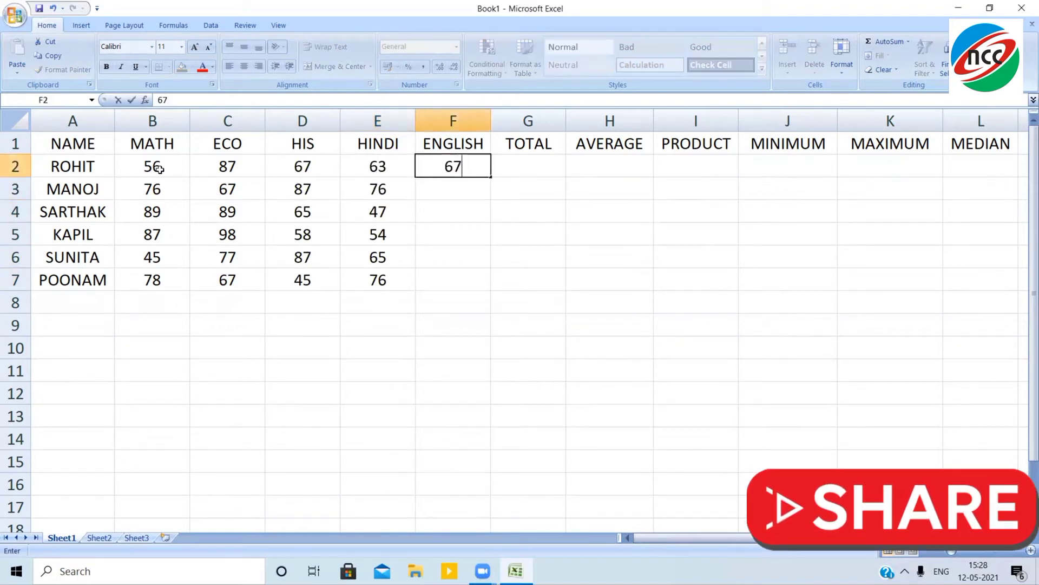
pyautogui.press('Return')
pyautogui.write('87')
pyautogui.press('Return')
pyautogui.write('76')
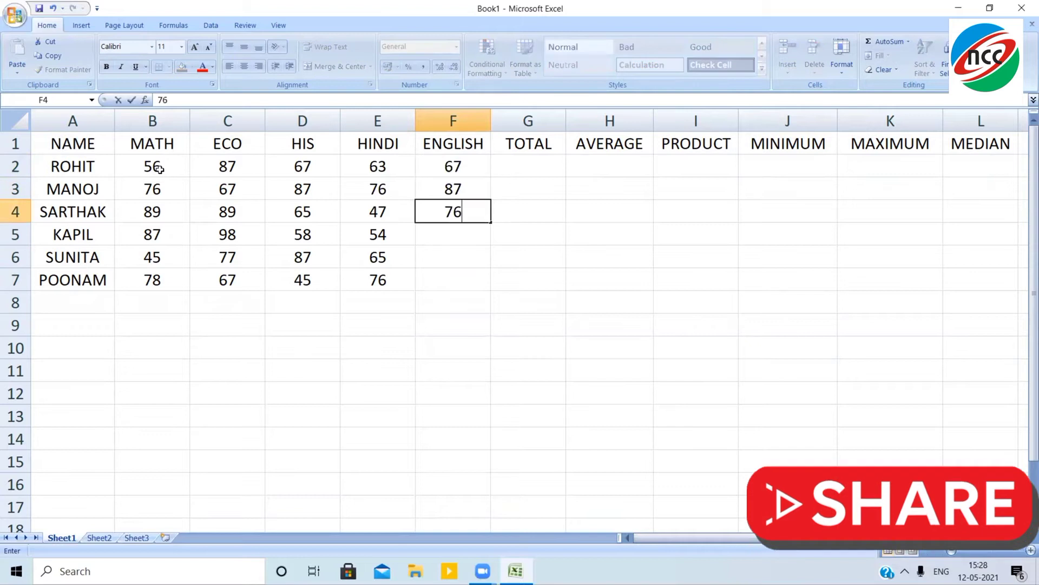
# Complete the ENGLISH column with the marks 65, 43 and 36 in cells F5 to F7
pyautogui.press('Return')
pyautogui.write('65')
pyautogui.press('Return')
pyautogui.write('43')
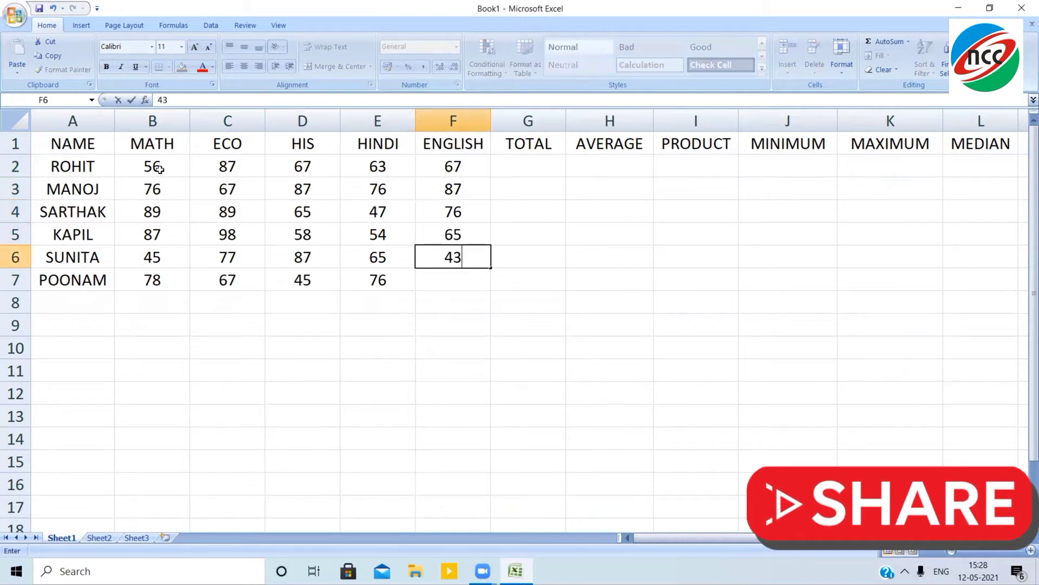
pyautogui.press('Return')
pyautogui.write('36')
pyautogui.press('Right')
# Fill the TOTAL cells G2 to G7 with each student's sum of marks using AutoSum
pyautogui.press('Up')
pyautogui.press('Up')
pyautogui.press('Up')
pyautogui.press('Up')
pyautogui.press('Up')
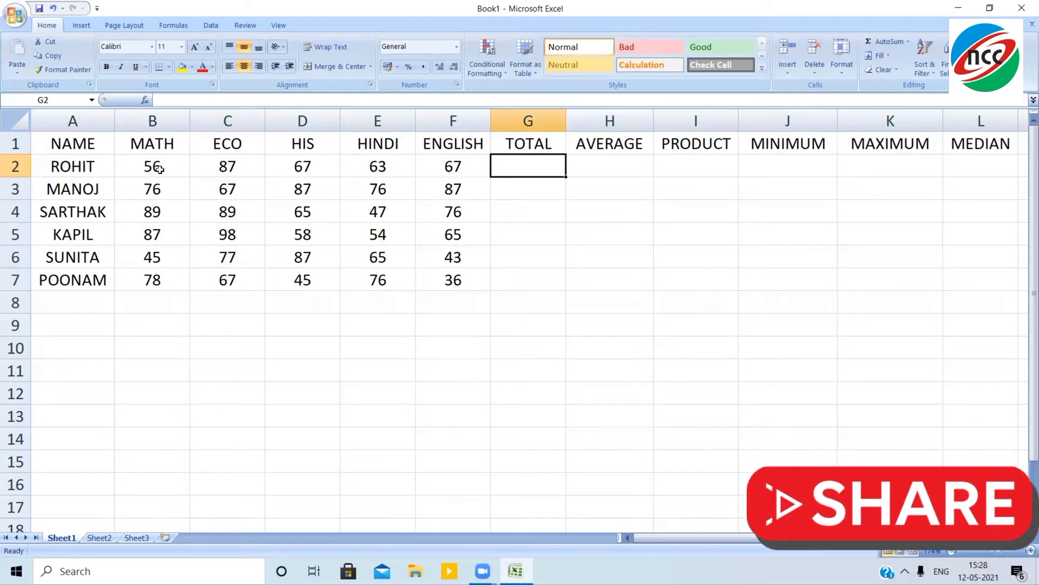
pyautogui.click(547, 225)
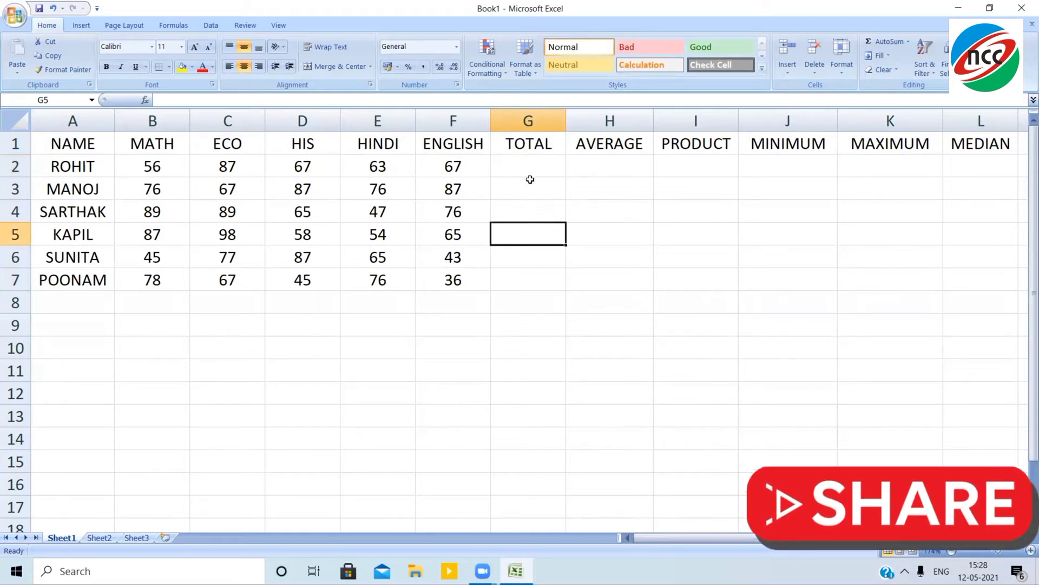
pyautogui.moveTo(530, 168); pyautogui.dragTo(561, 291)
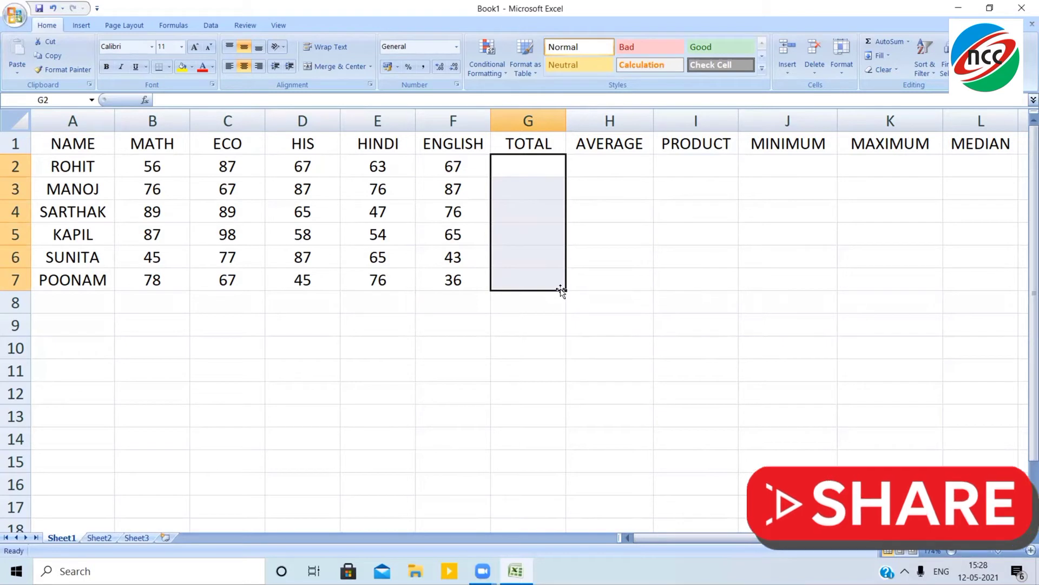
pyautogui.hotkey('alt', '=')
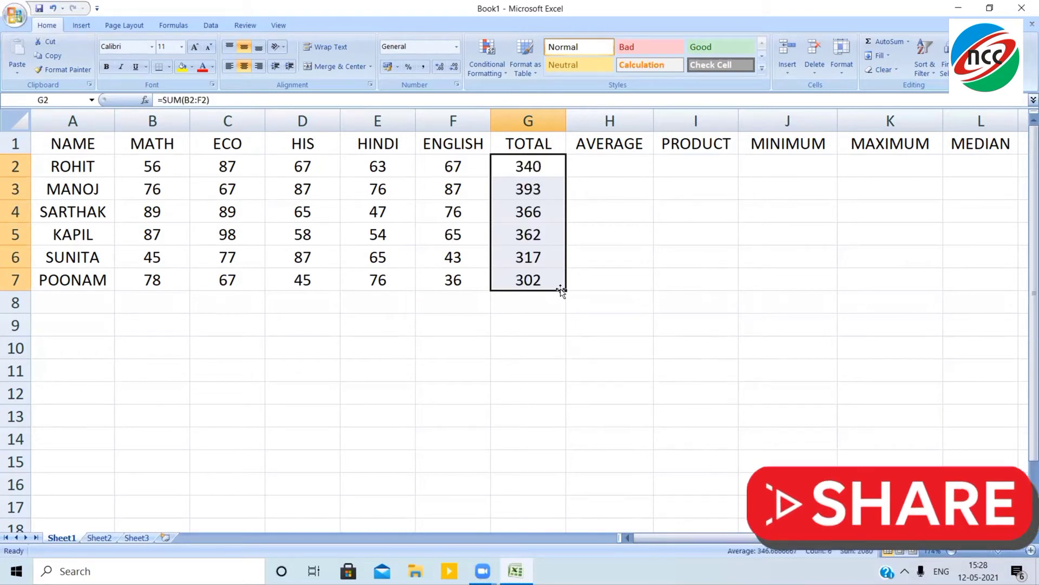
# AutoSum each subject column and the TOTAL column into cells B8 to G8
pyautogui.click(164, 303)
pyautogui.moveTo(164, 304); pyautogui.dragTo(518, 313)
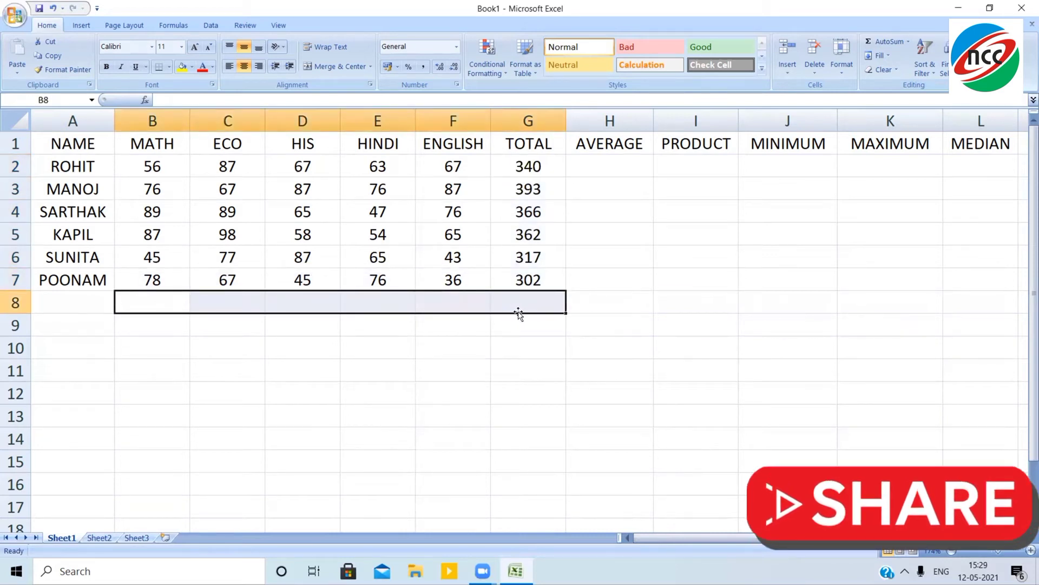
pyautogui.hotkey('alt', '=')
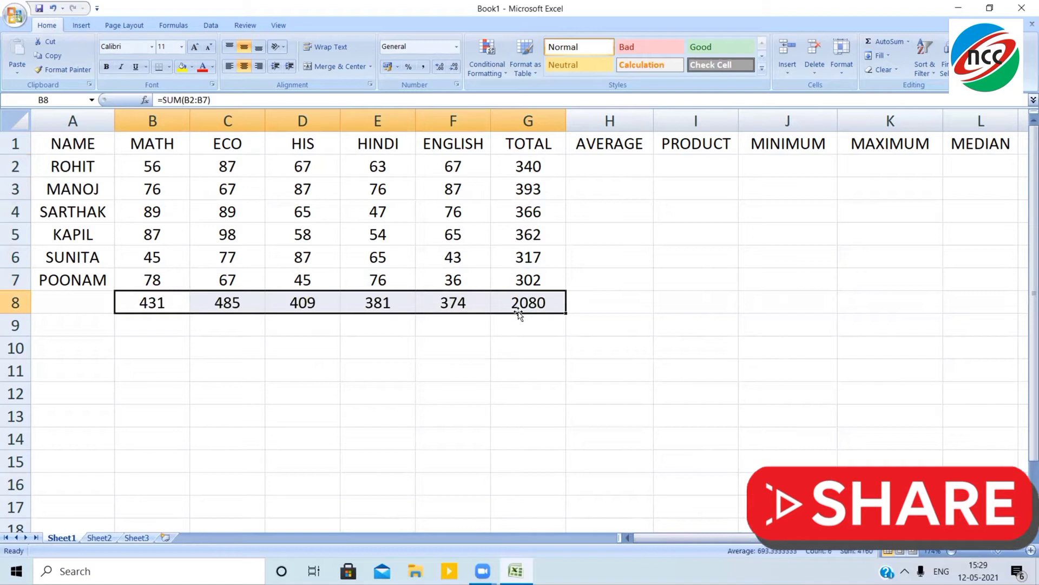
# Clear the AutoSum formulas from the TOTAL column and from row 8 below the subject marks
pyautogui.click(513, 172)
pyautogui.moveTo(512, 171); pyautogui.dragTo(532, 349)
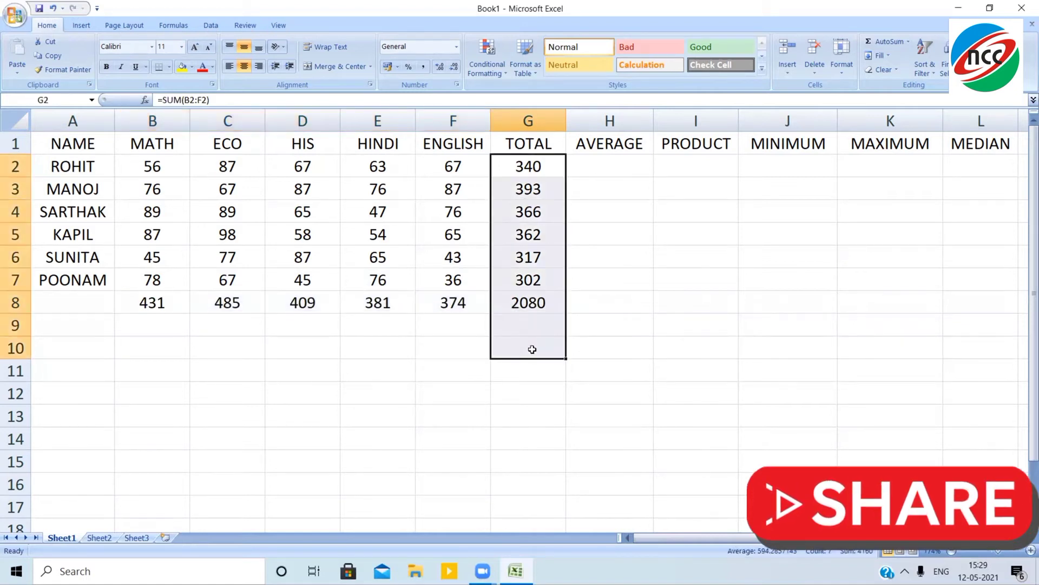
pyautogui.press('Delete')
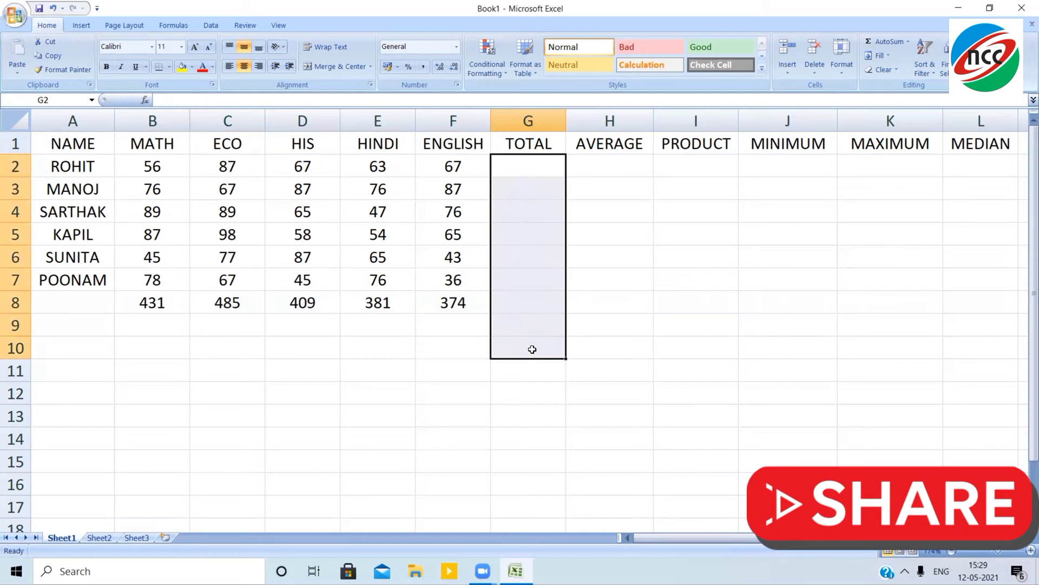
pyautogui.click(166, 307)
pyautogui.moveTo(166, 306); pyautogui.dragTo(485, 337)
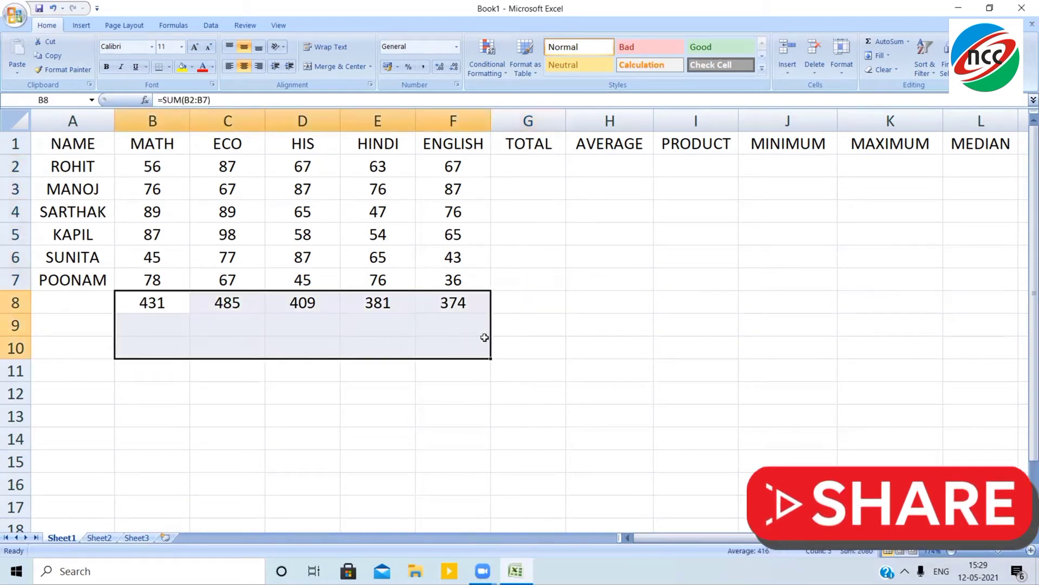
pyautogui.press('Delete')
# Enter the formula =SUM(B2:F2) in G2 to total the first student's marks
pyautogui.click(525, 168)
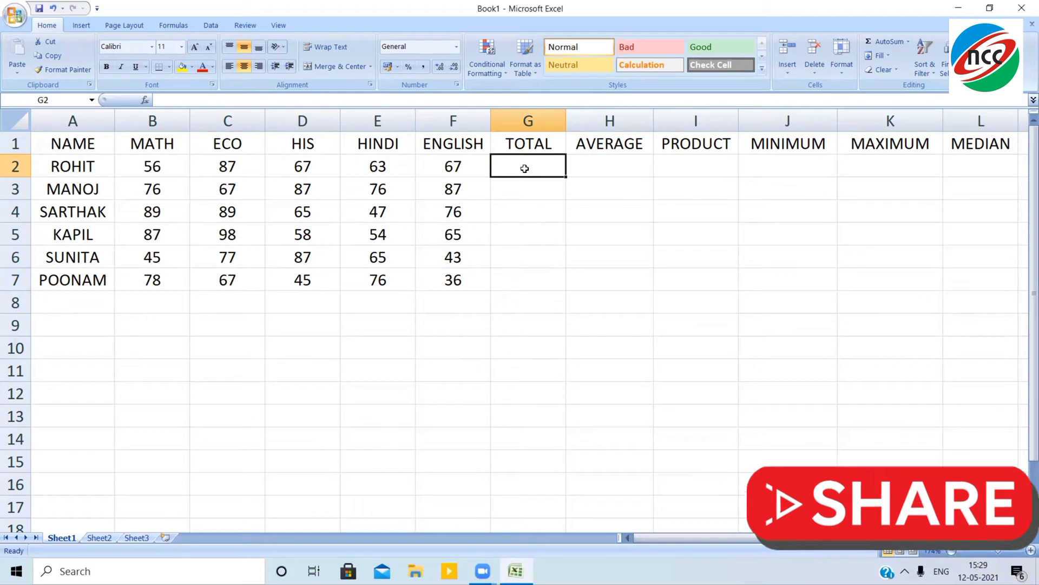
pyautogui.click(523, 196)
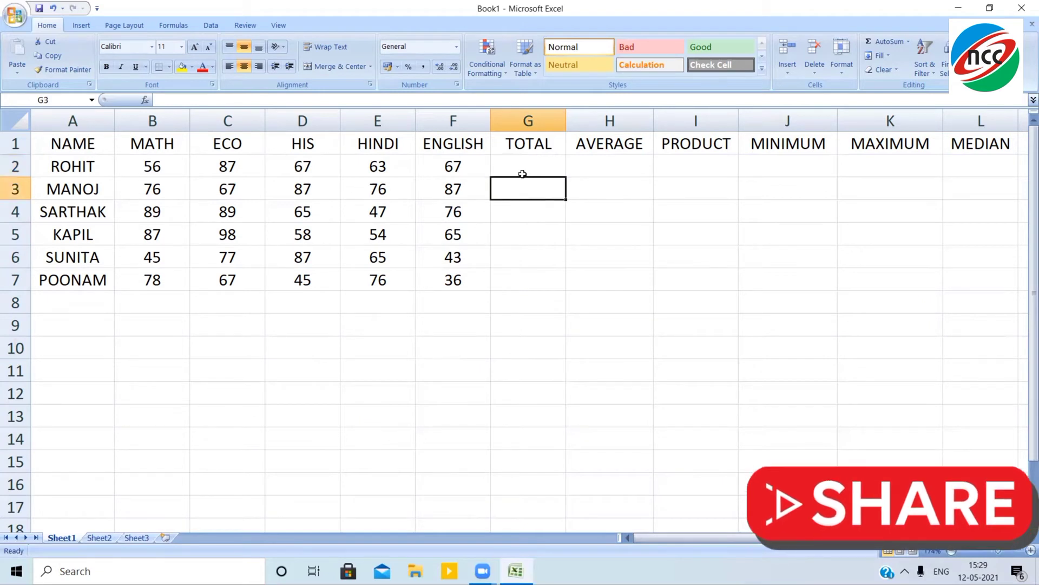
pyautogui.click(522, 172)
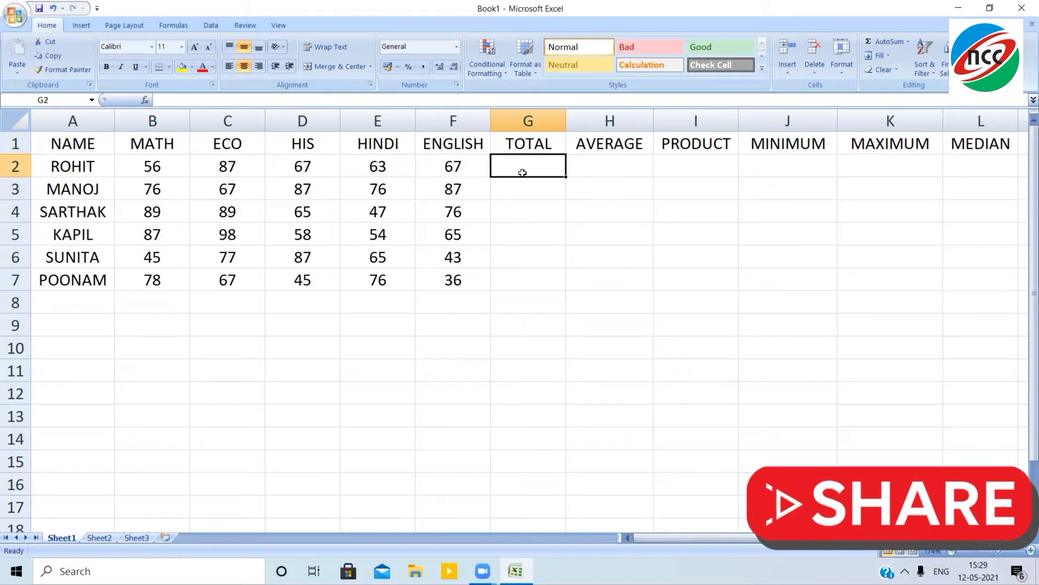
pyautogui.write('=')
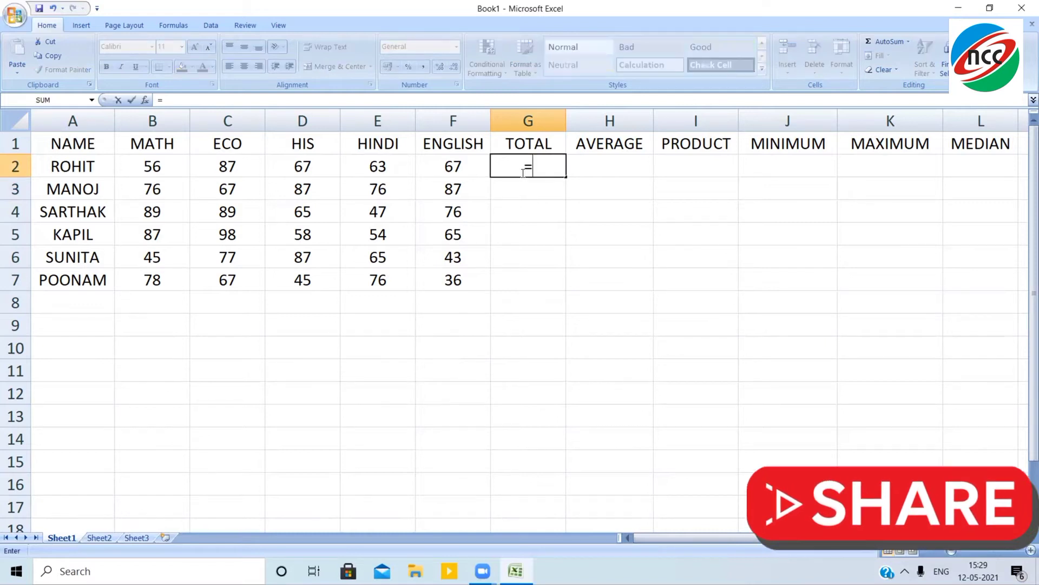
pyautogui.write('SUM(')
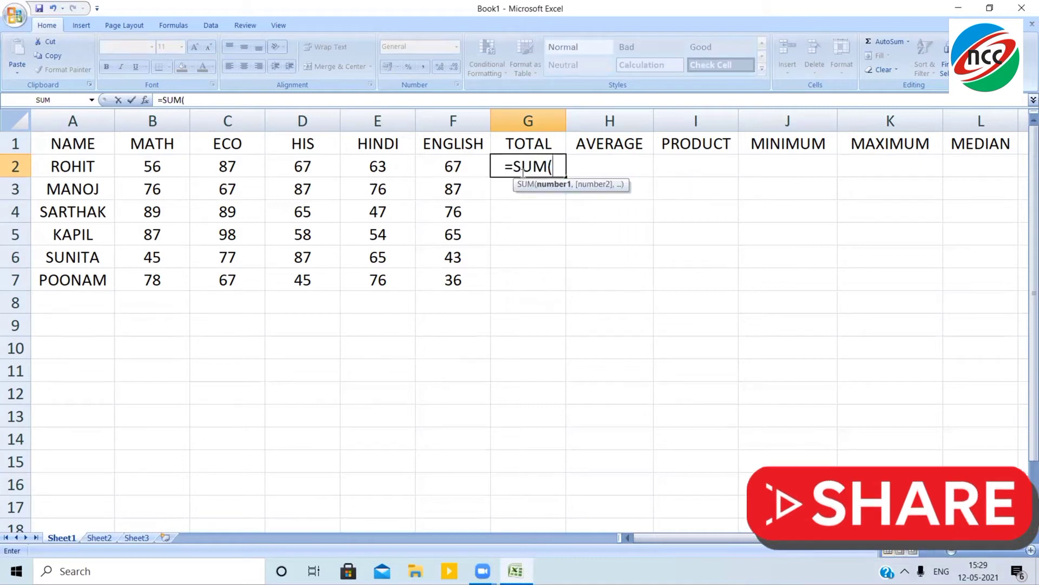
pyautogui.write('B2')
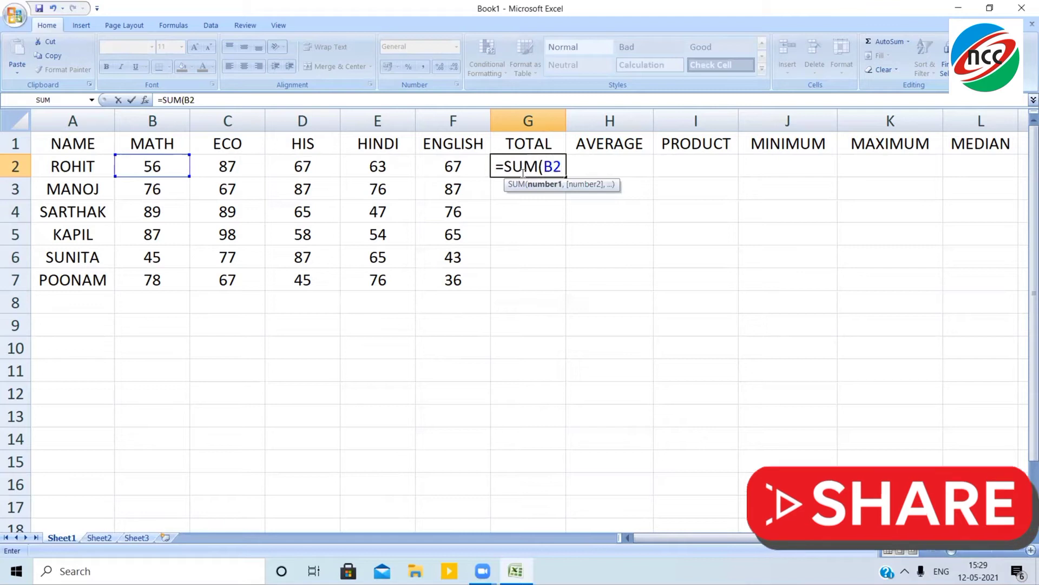
pyautogui.write(':')
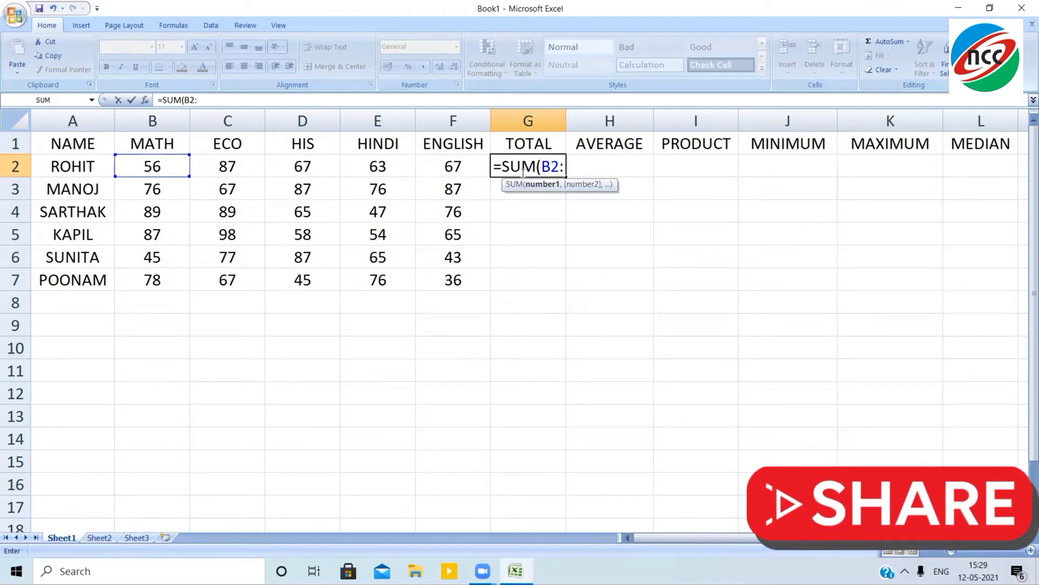
pyautogui.write('F2')
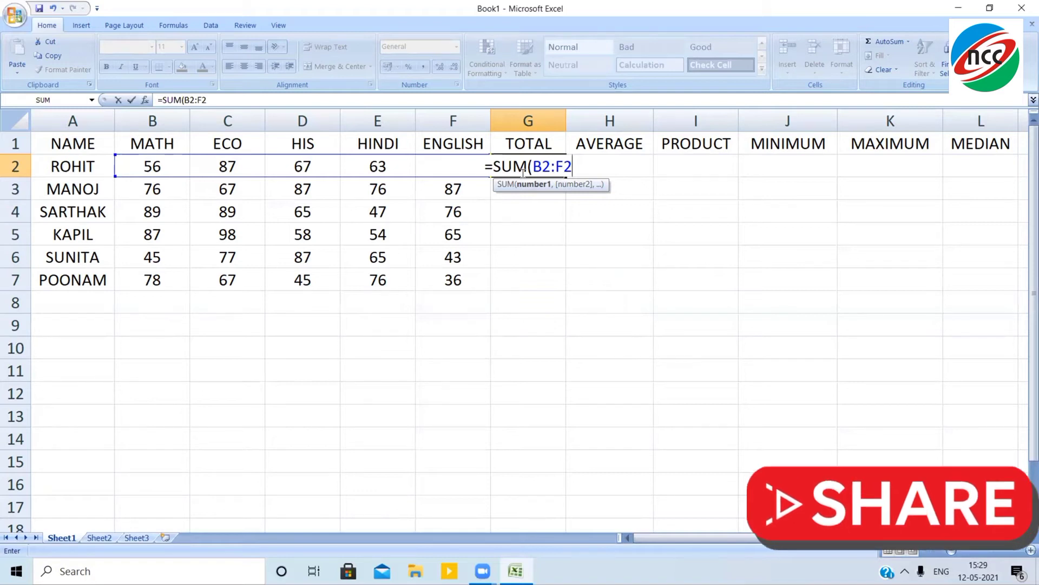
pyautogui.write(')')
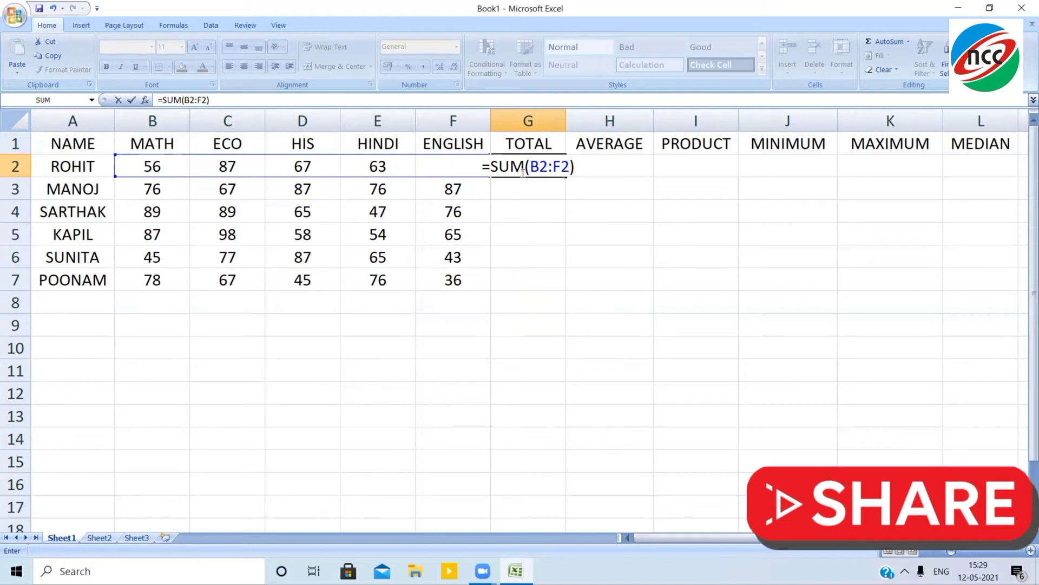
pyautogui.press('Return')
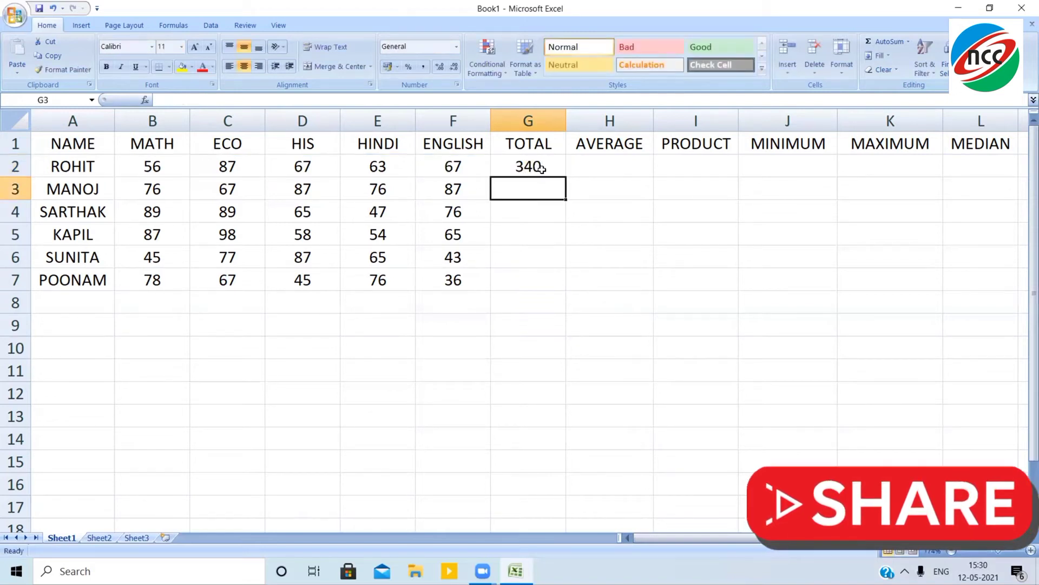
# Copy the total formula from G2 down to G7 for the remaining students
pyautogui.click(542, 169)
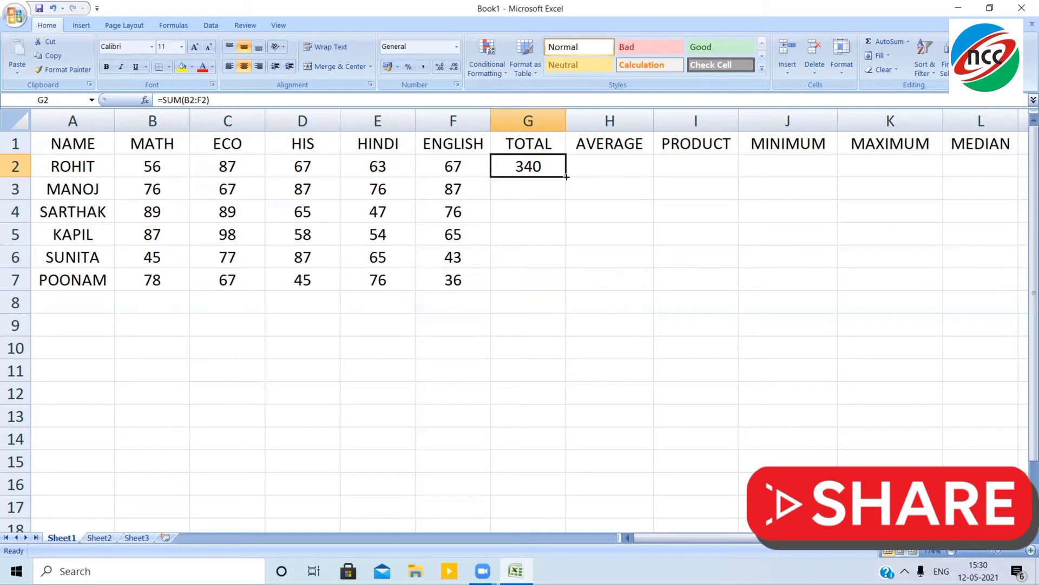
pyautogui.moveTo(566, 176); pyautogui.dragTo(553, 290)
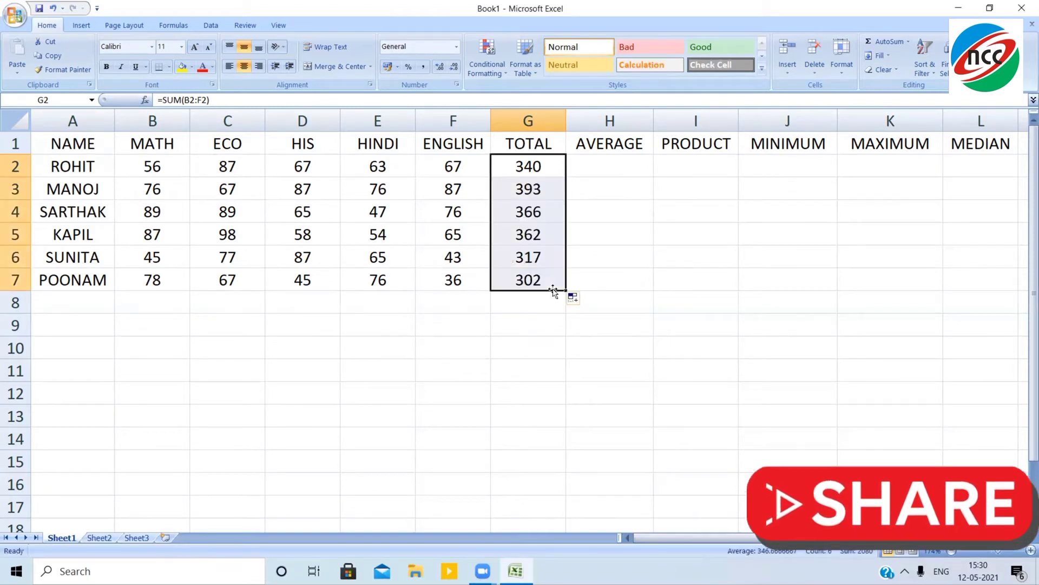
pyautogui.click(225, 323)
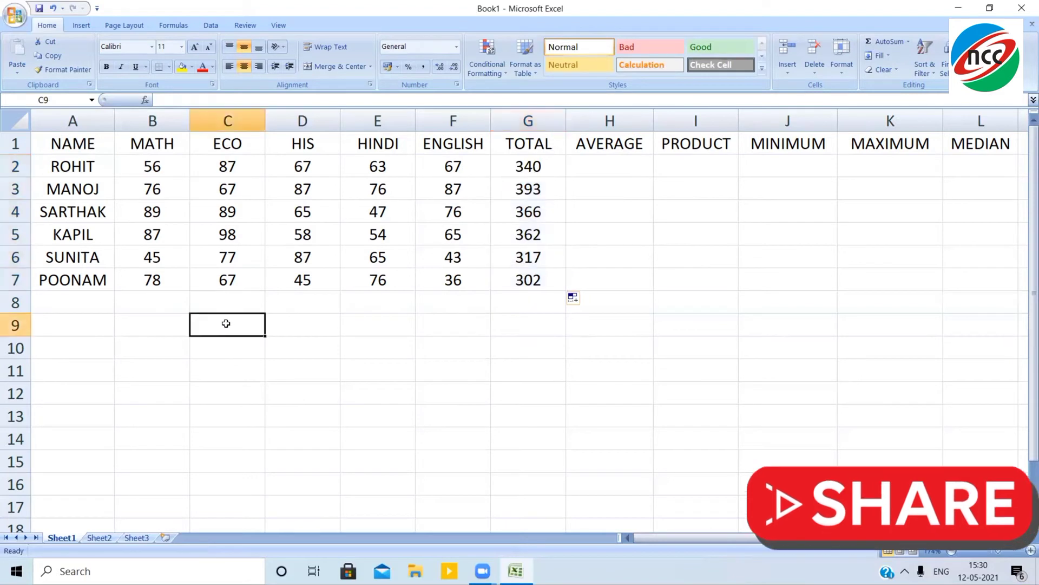
# Label cell A8 as SUM and enter the formula =SUM(B2:B7) in B8
pyautogui.click(90, 307)
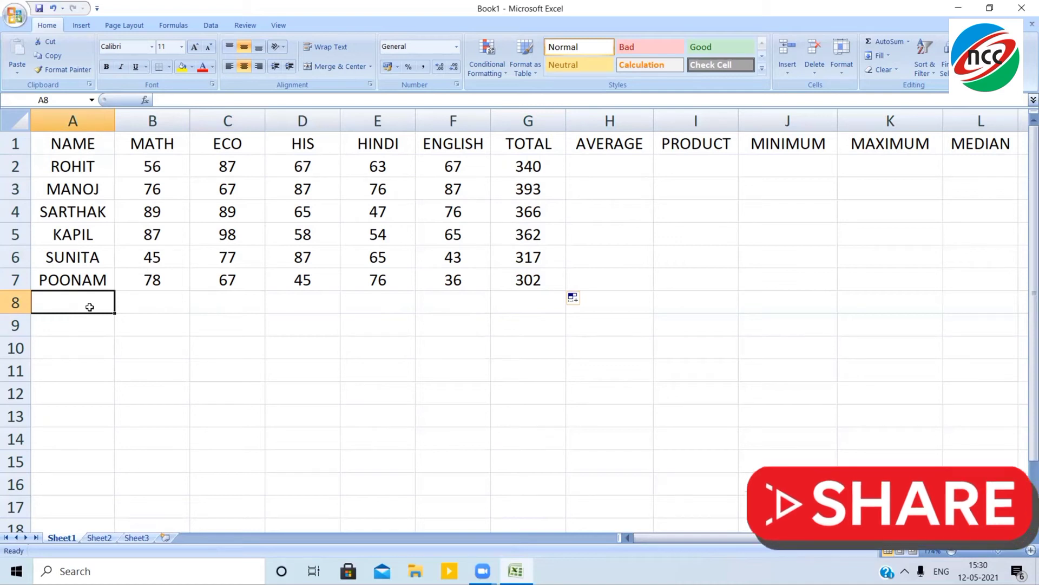
pyautogui.write('SUM')
pyautogui.press('Tab')
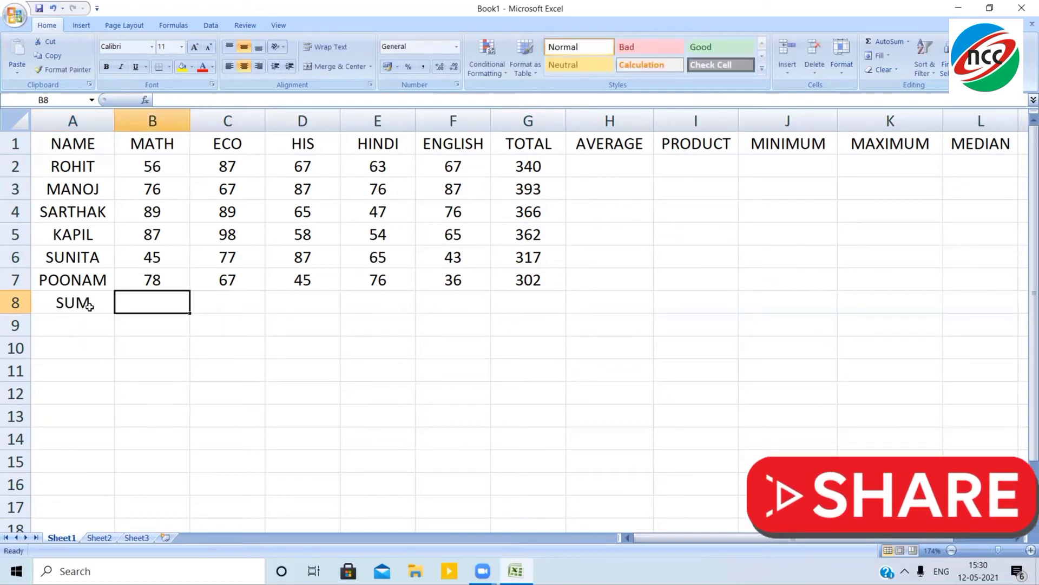
pyautogui.write('=SUM')
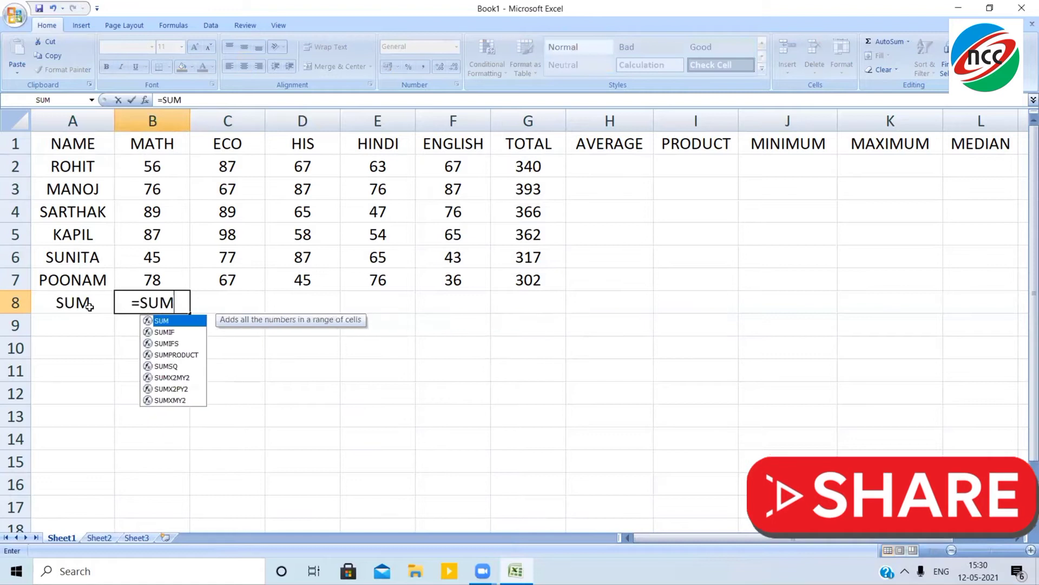
pyautogui.write('(B2:')
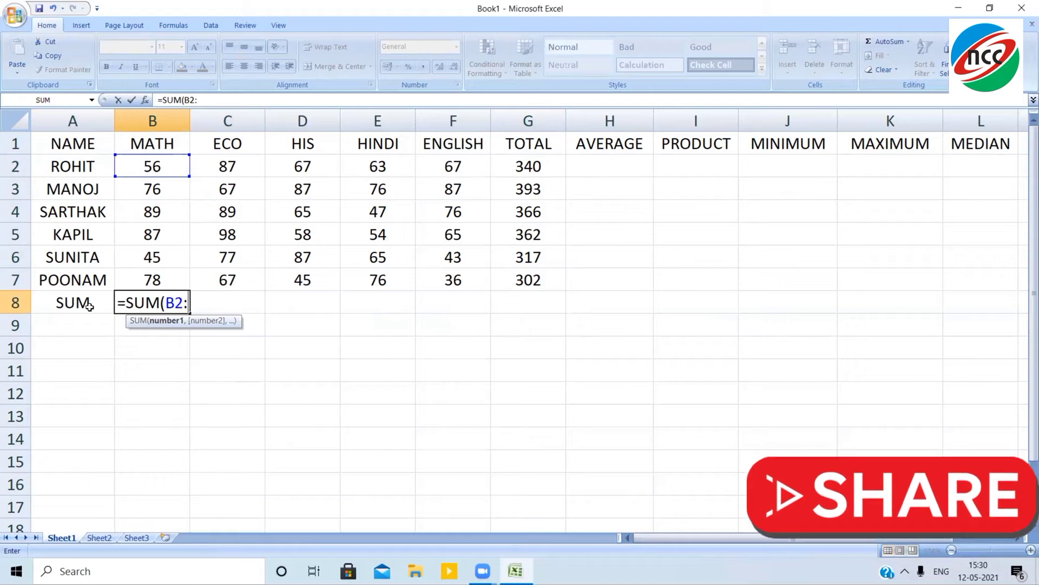
pyautogui.write('B7)')
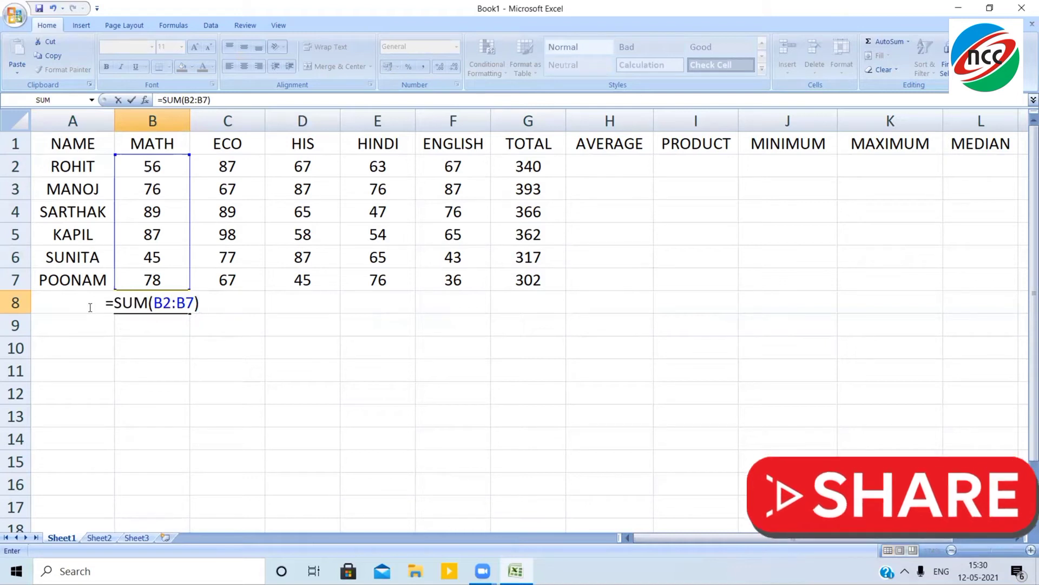
pyautogui.press('Return')
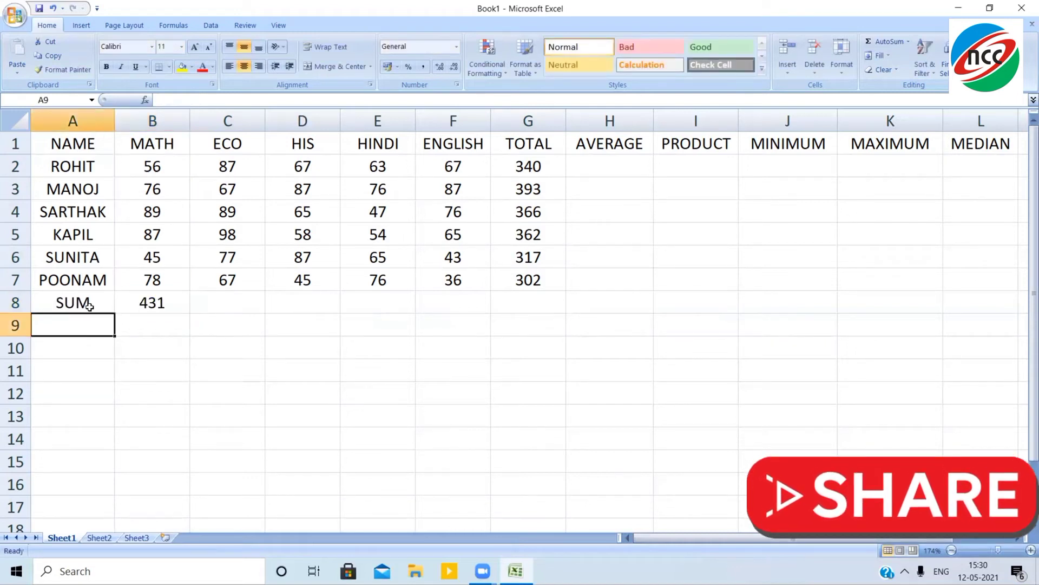
# Copy the column sum formula from B8 across to G8
pyautogui.press('Up')
pyautogui.press('Right')
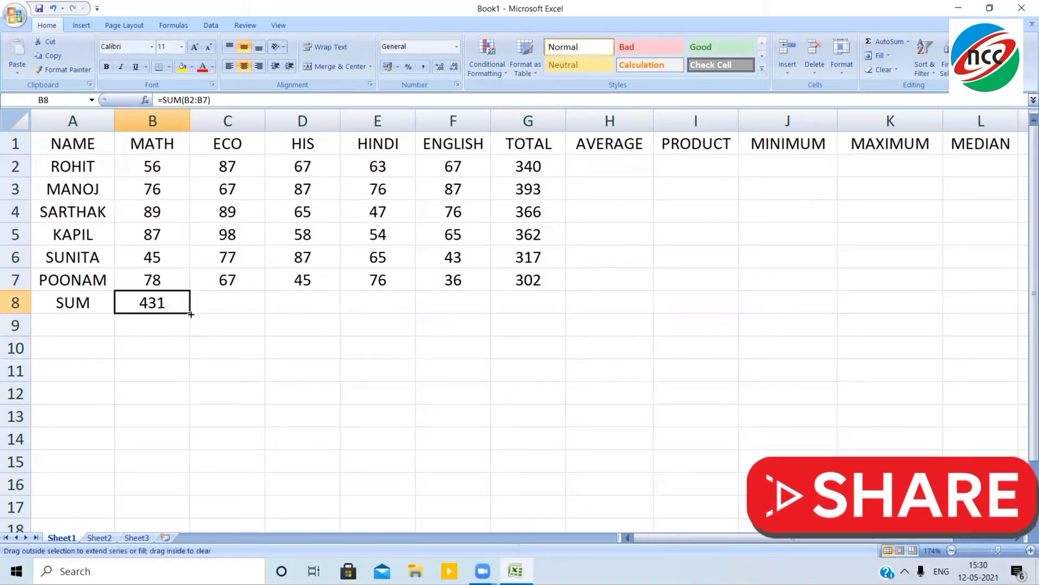
pyautogui.moveTo(190, 314); pyautogui.dragTo(555, 337)
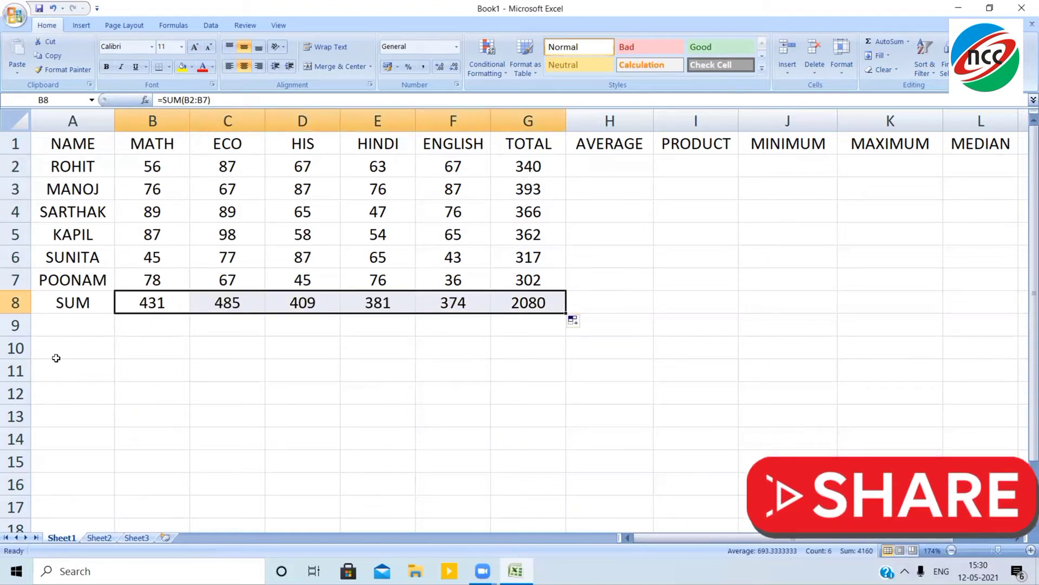
# Label cell A9 as SUM for a second sum row below the column sums
pyautogui.click(84, 334)
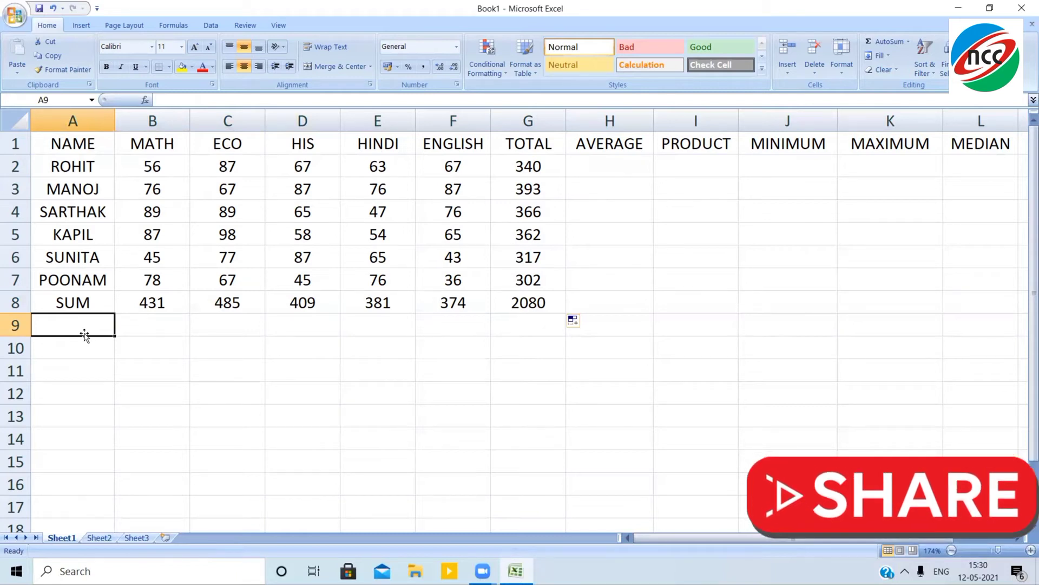
pyautogui.write('SUM')
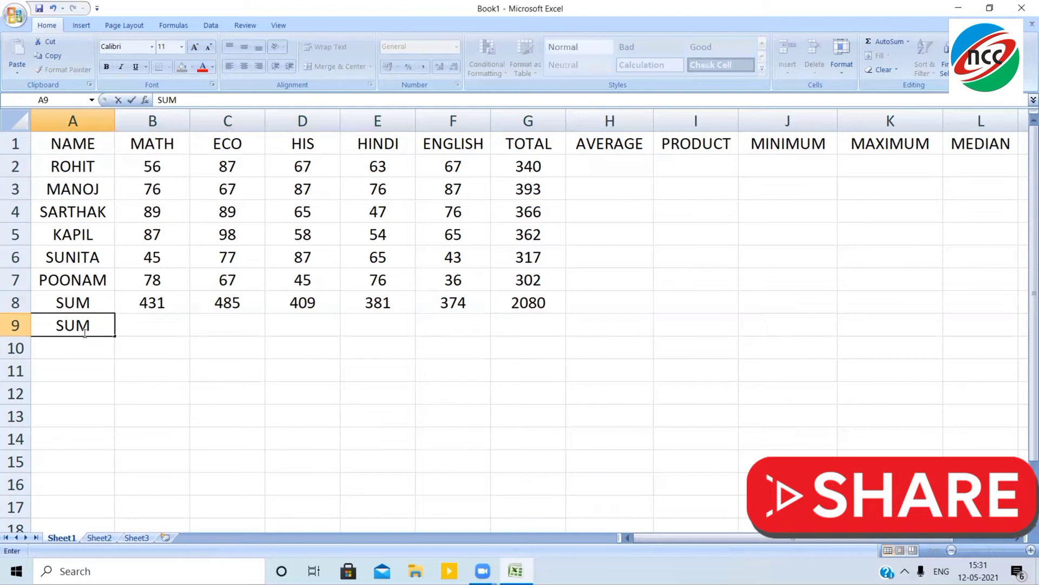
pyautogui.press('Tab')
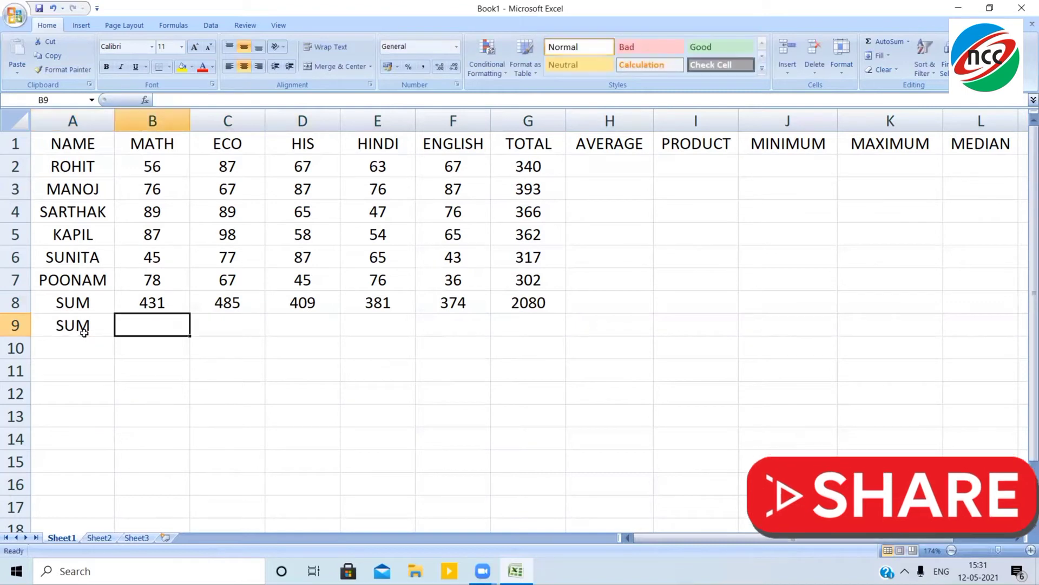
# Enter the formula =SUM(B5,C7,D3,D5,E7,C3,B2) in B9 to add selected non-adjacent marks
pyautogui.write('=SUM(')
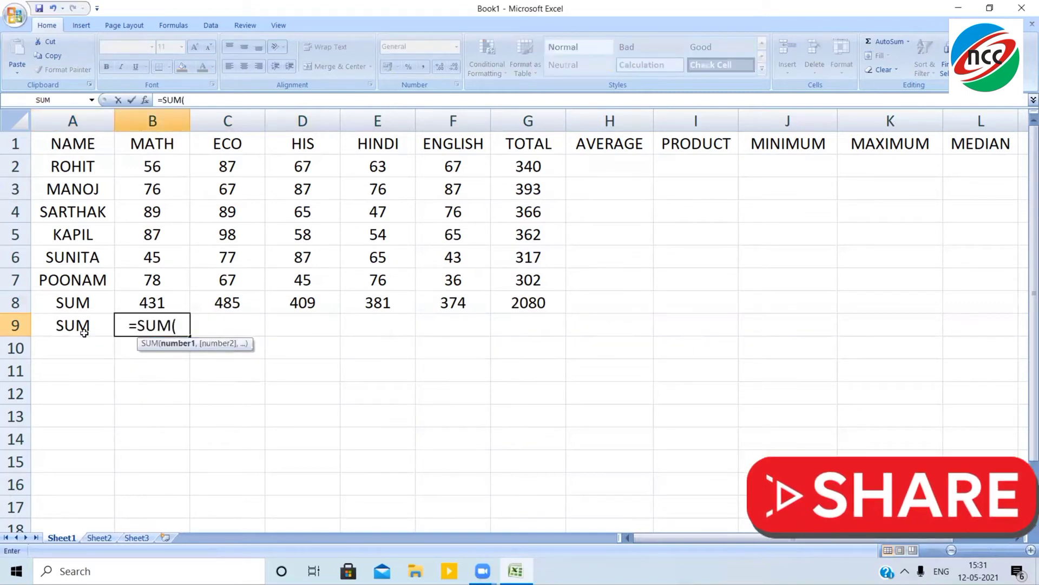
pyautogui.click(161, 234)
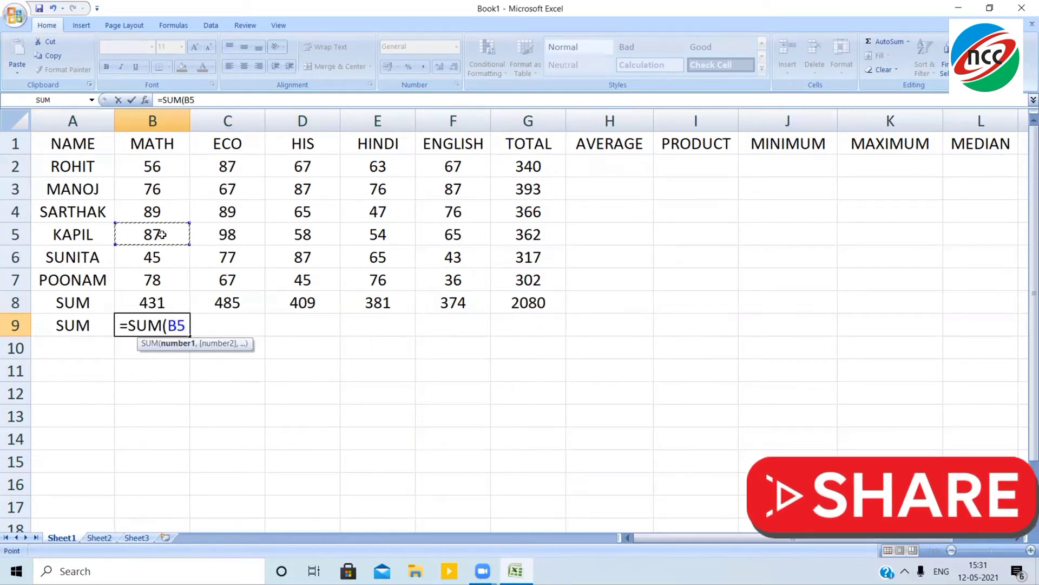
pyautogui.write(',')
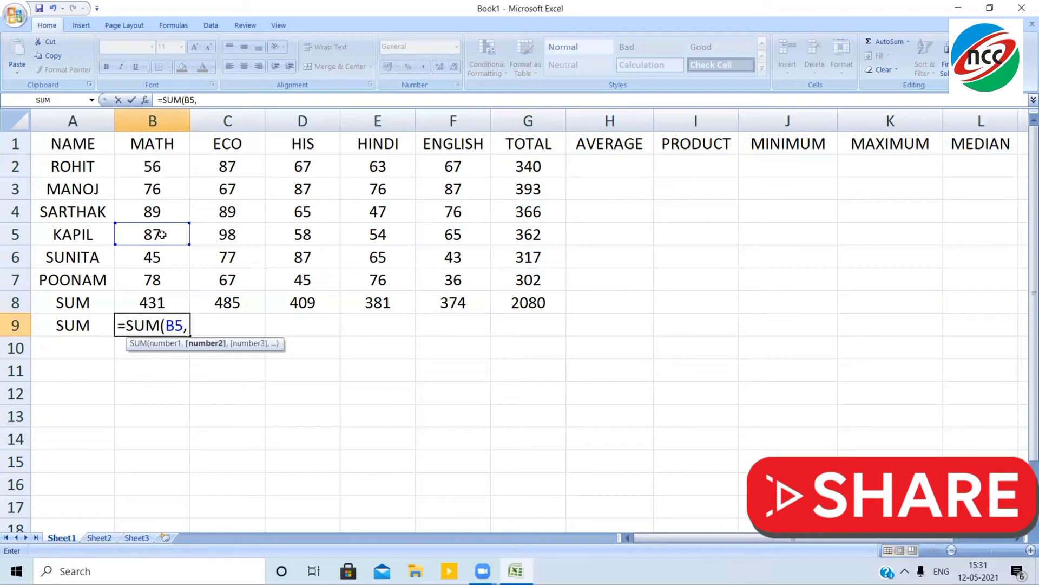
pyautogui.click(225, 273)
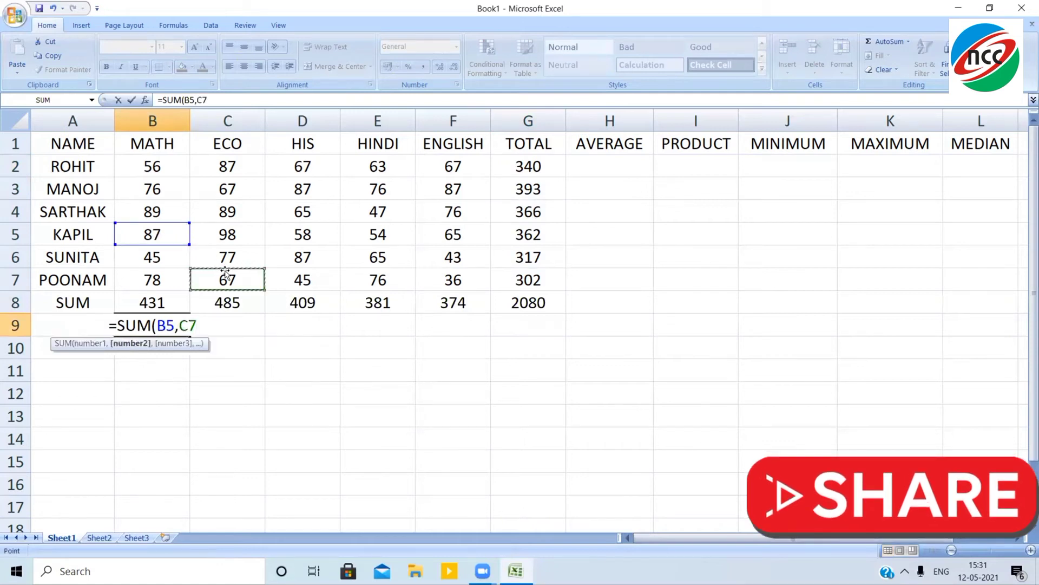
pyautogui.write(',')
pyautogui.click(293, 188)
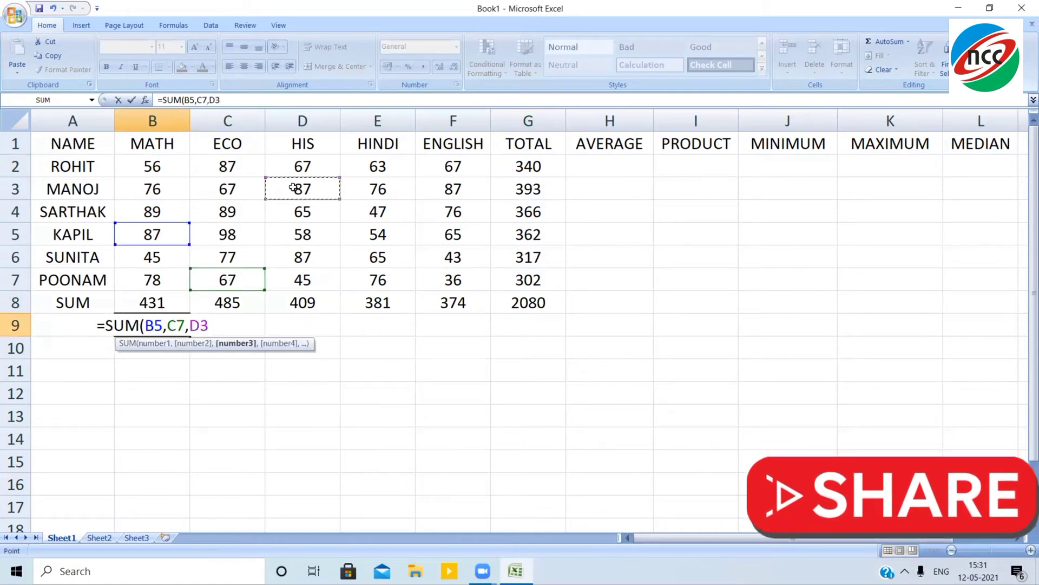
pyautogui.write(',')
pyautogui.click(305, 228)
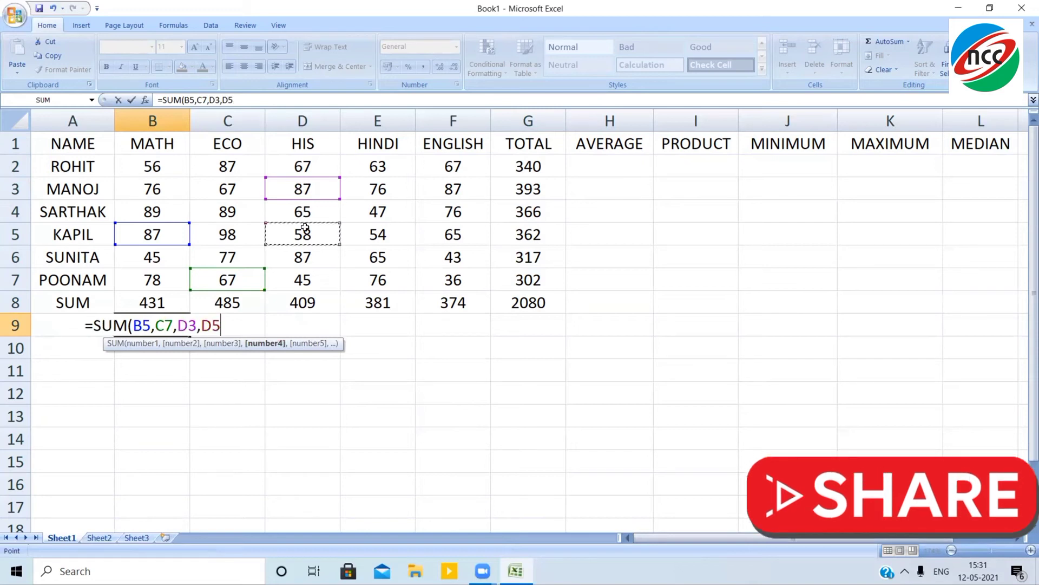
pyautogui.write(',')
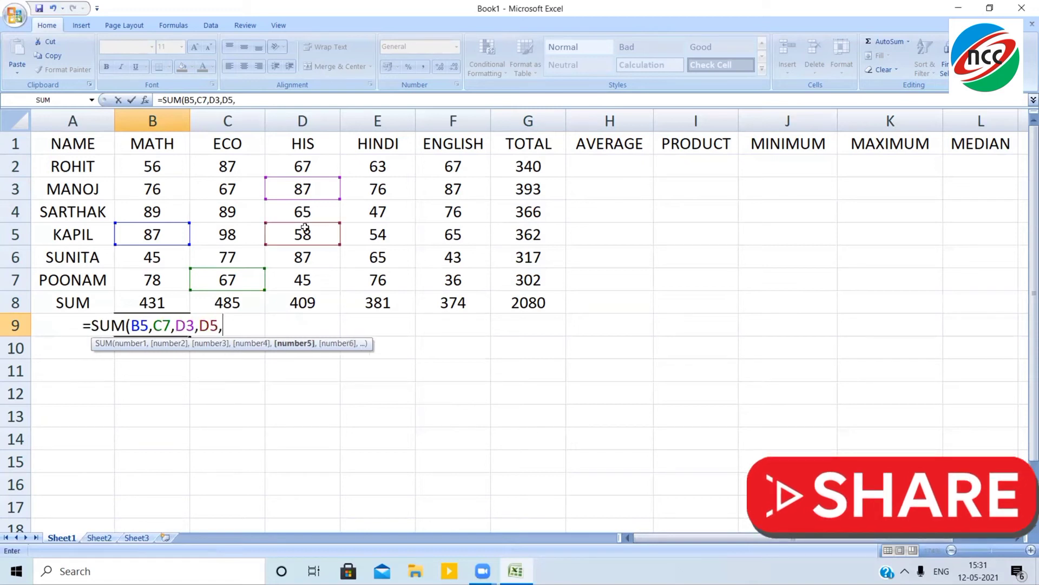
pyautogui.click(364, 281)
pyautogui.write(',')
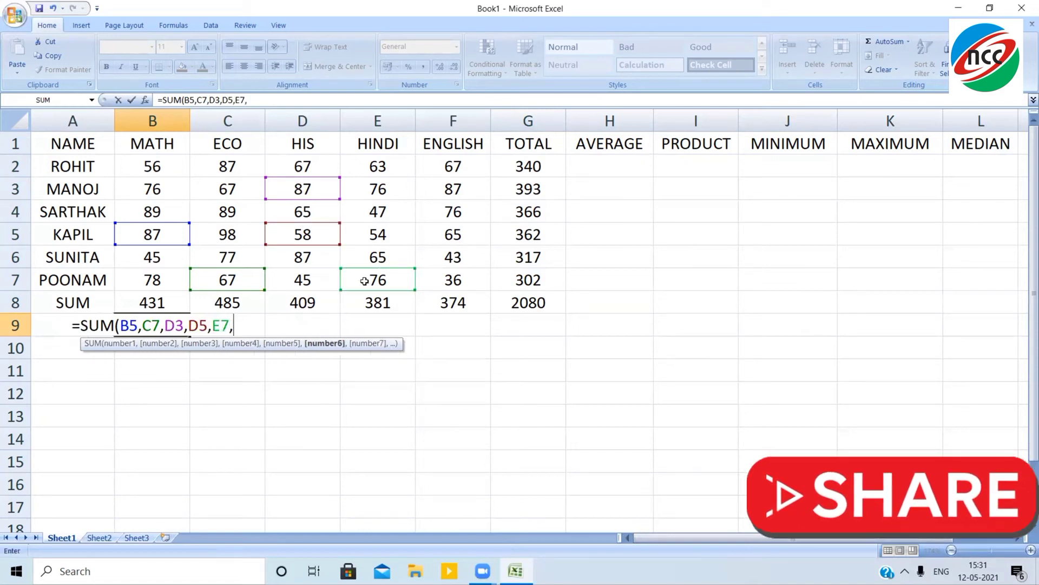
pyautogui.click(228, 189)
pyautogui.write(',')
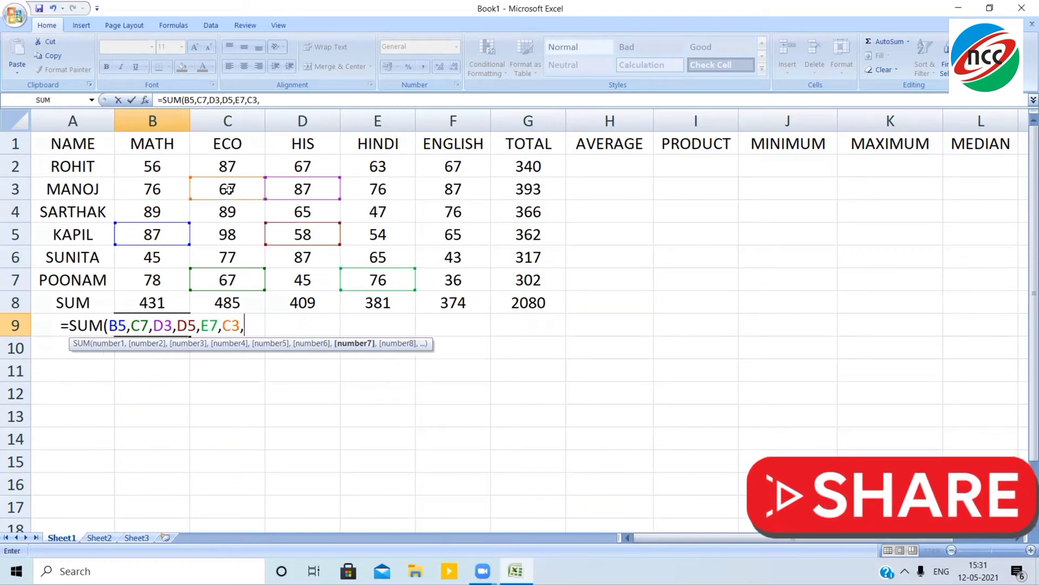
pyautogui.click(171, 172)
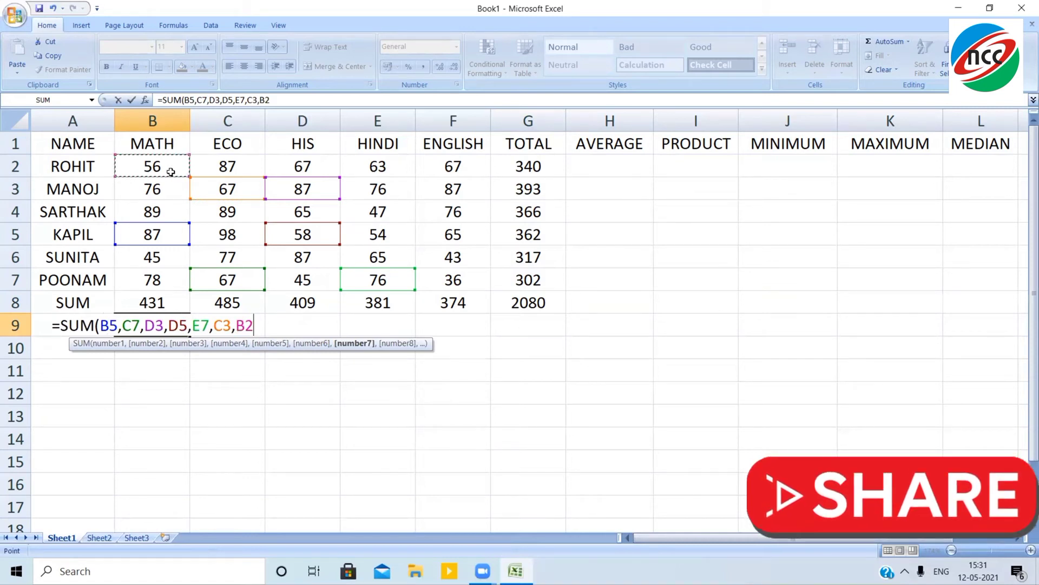
pyautogui.write(')')
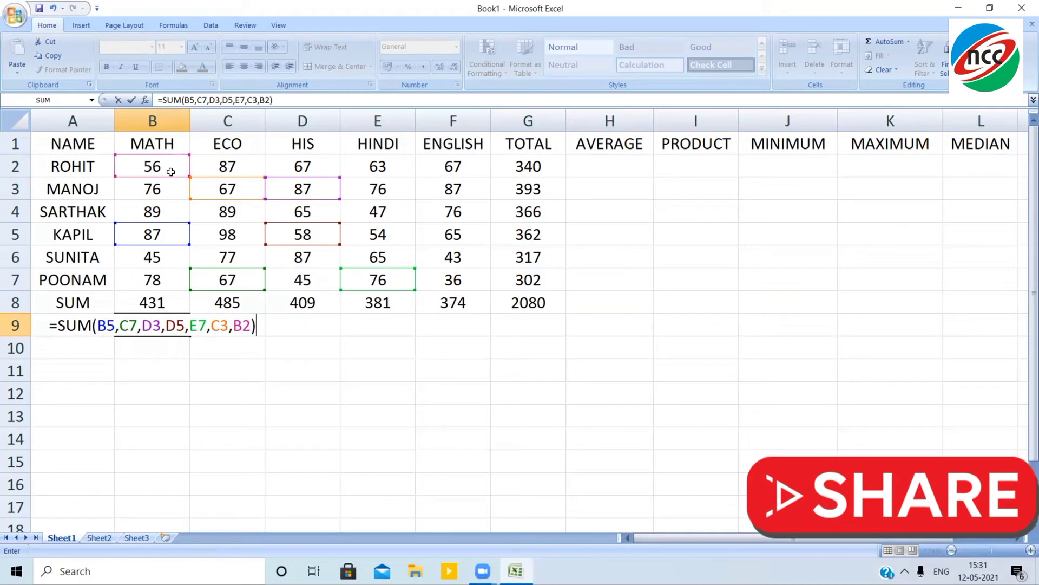
pyautogui.press('Return')
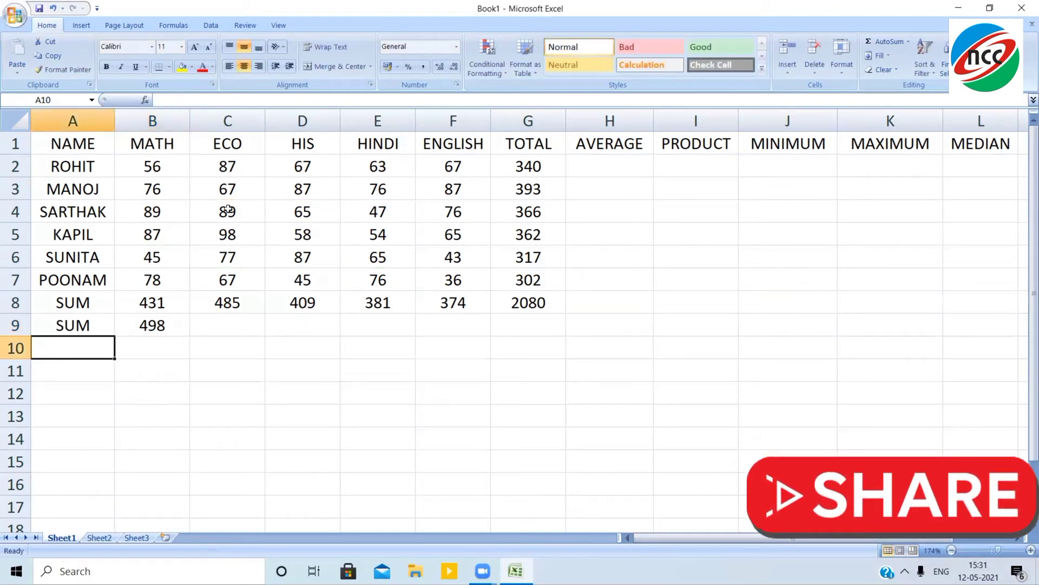
pyautogui.click(178, 333)
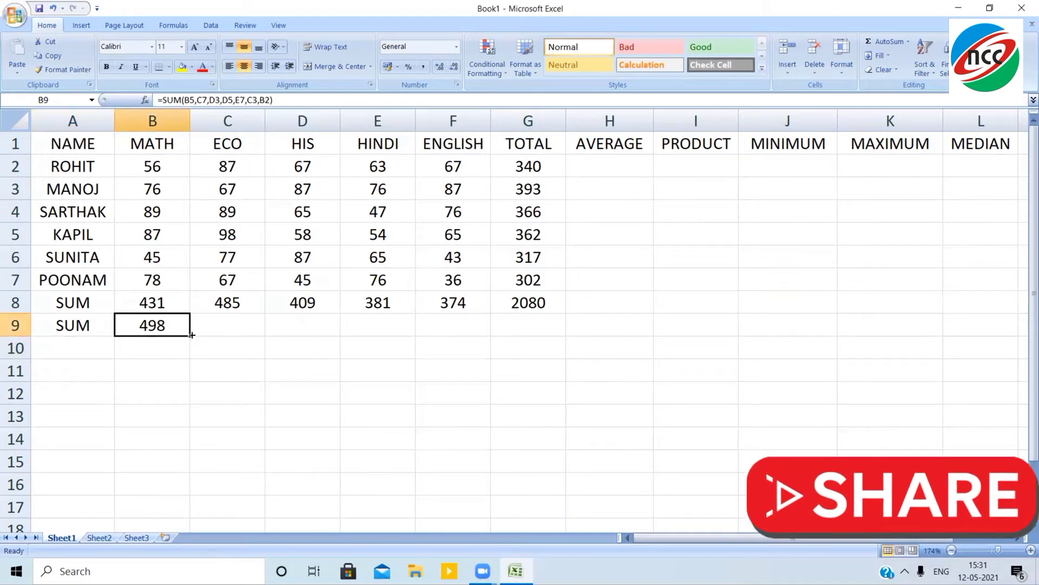
pyautogui.moveTo(190, 336); pyautogui.dragTo(215, 336)
# Enter the formula =AVERAGE(B2:F2) in H2 and copy it down to H7 for the remaining students
pyautogui.click(603, 164)
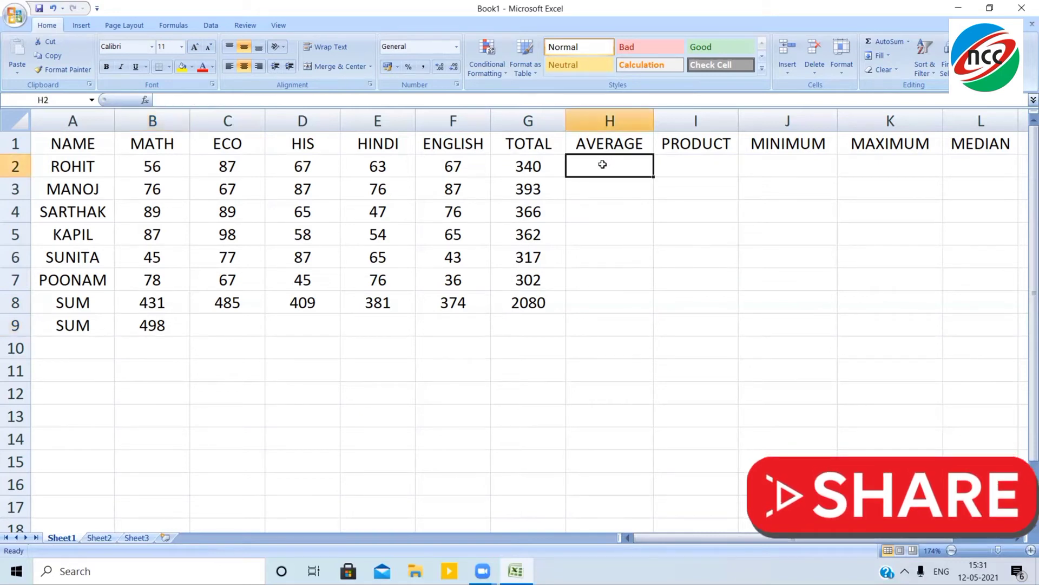
pyautogui.write('=')
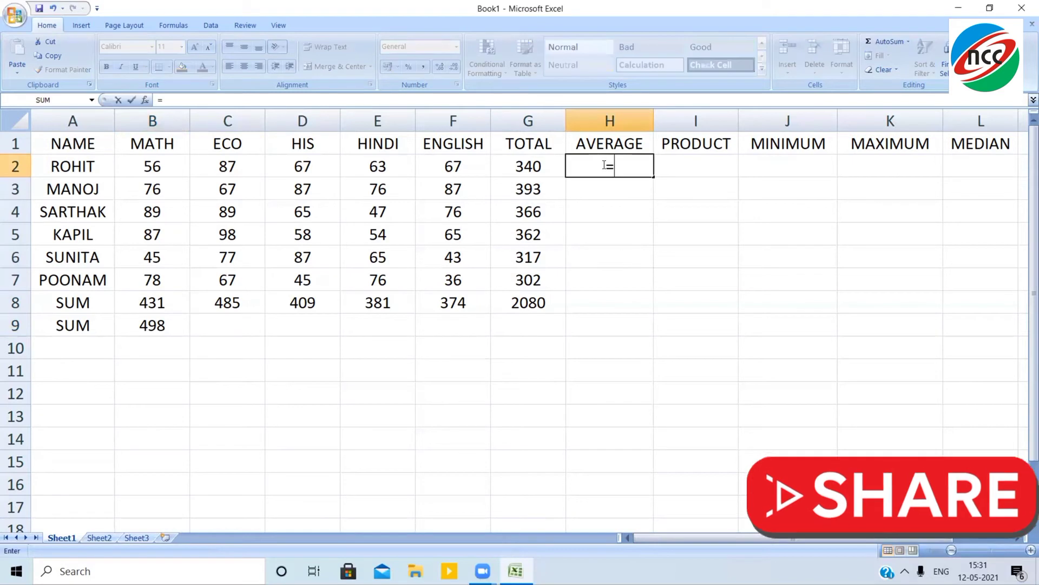
pyautogui.write('AVERAG')
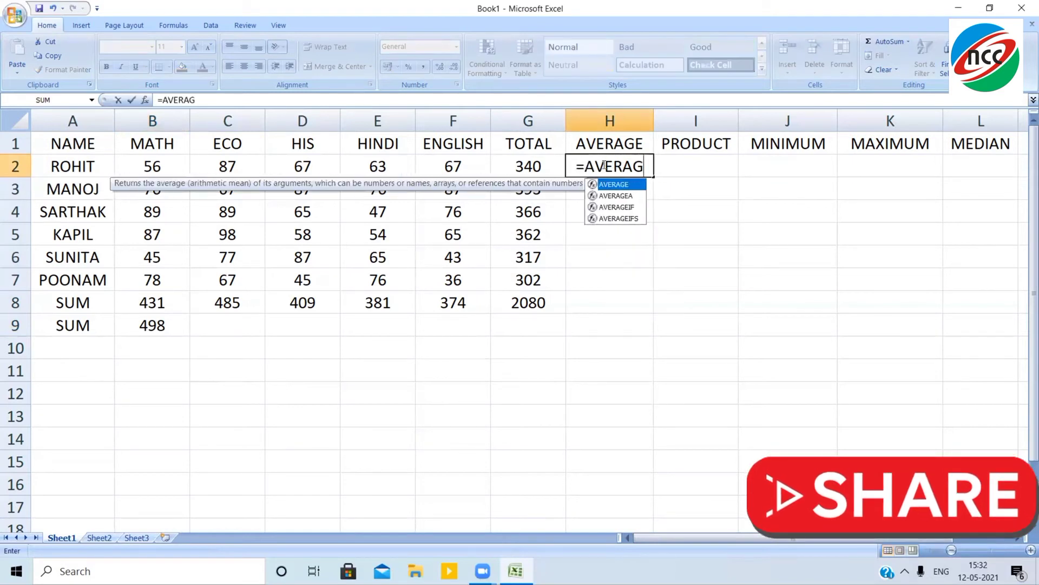
pyautogui.write('E(')
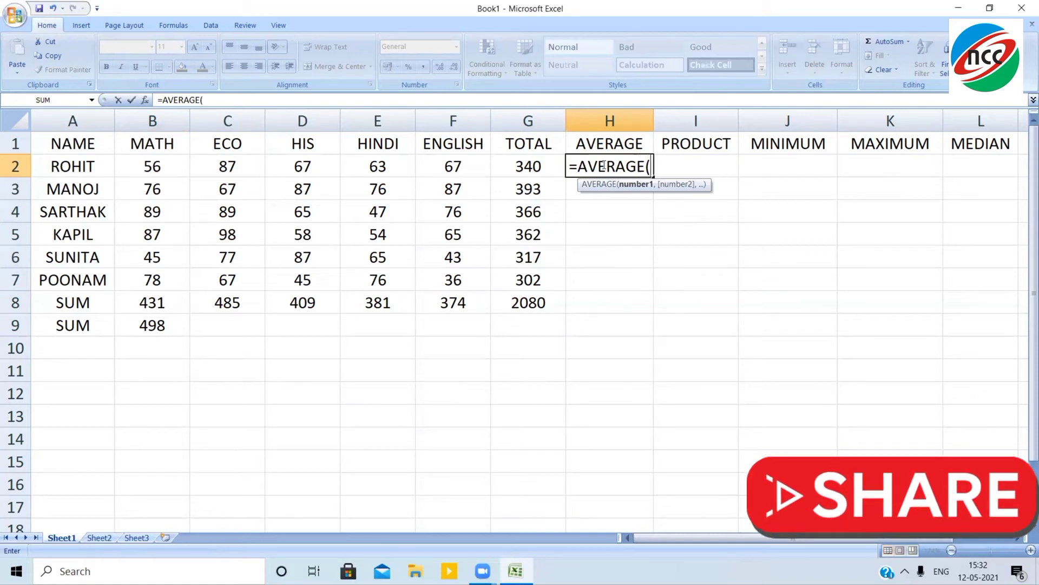
pyautogui.write('B2')
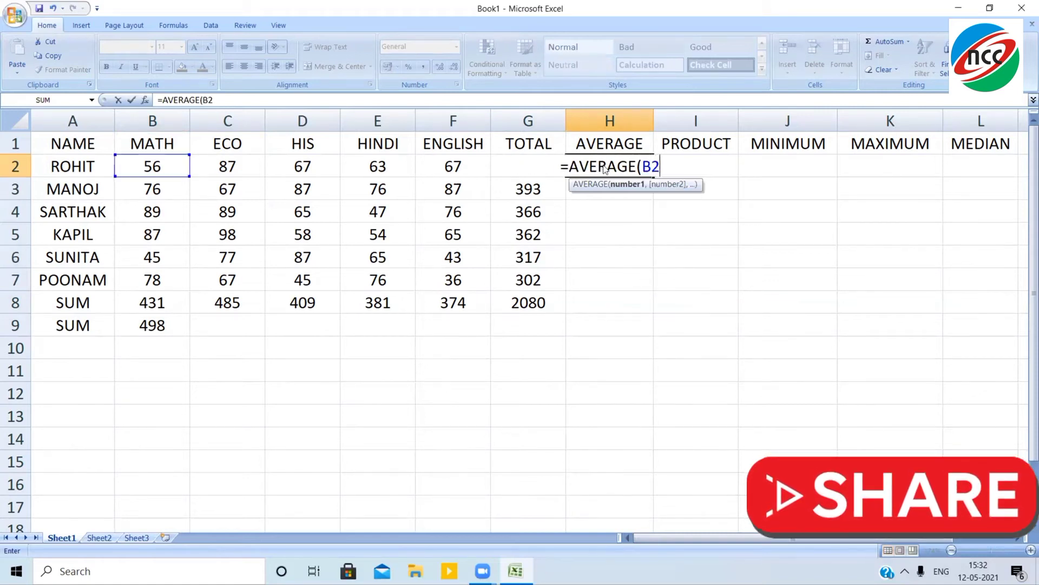
pyautogui.write(':F2')
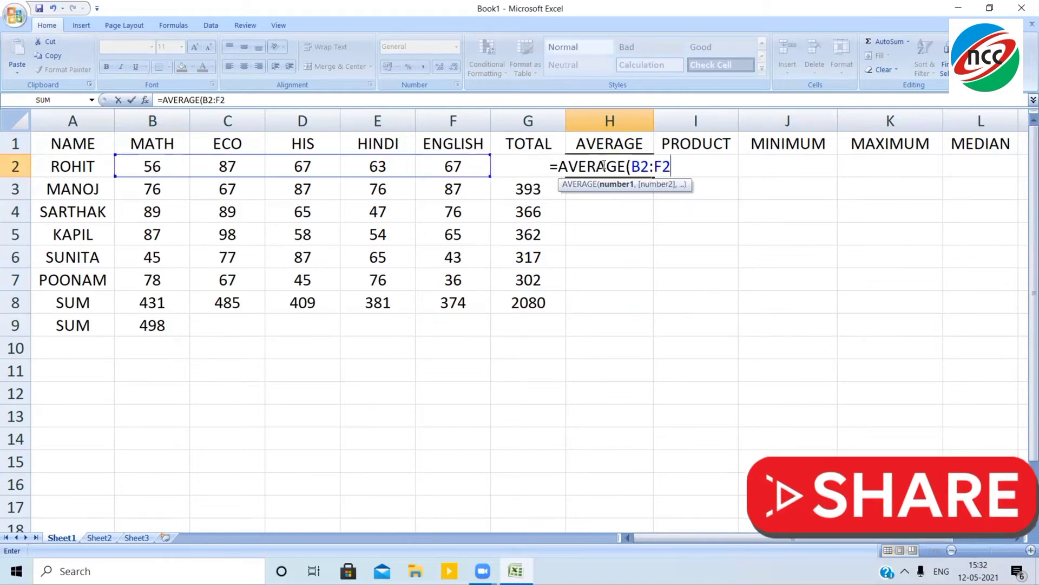
pyautogui.write(')')
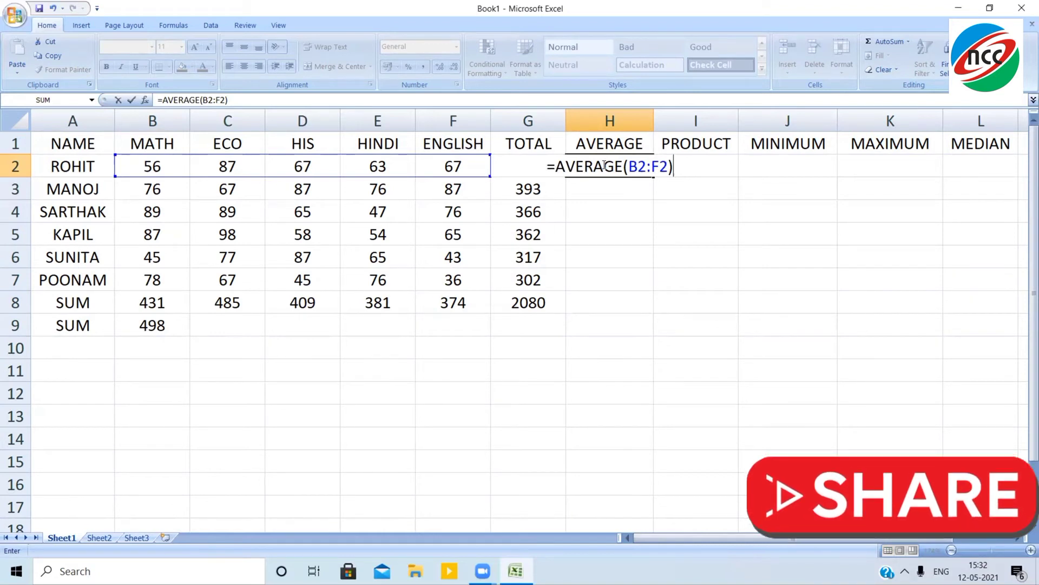
pyautogui.press('Return')
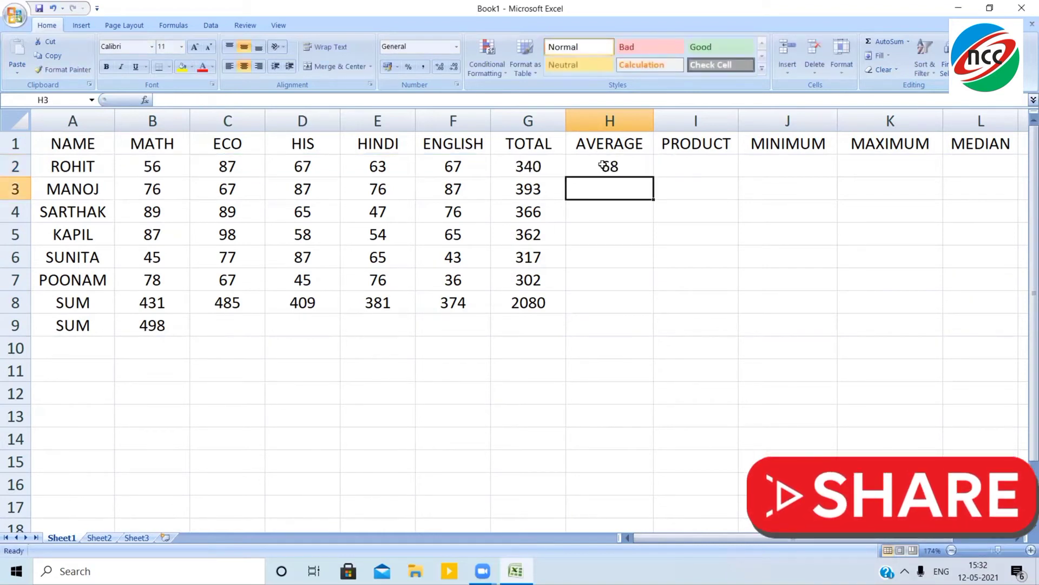
pyautogui.click(603, 166)
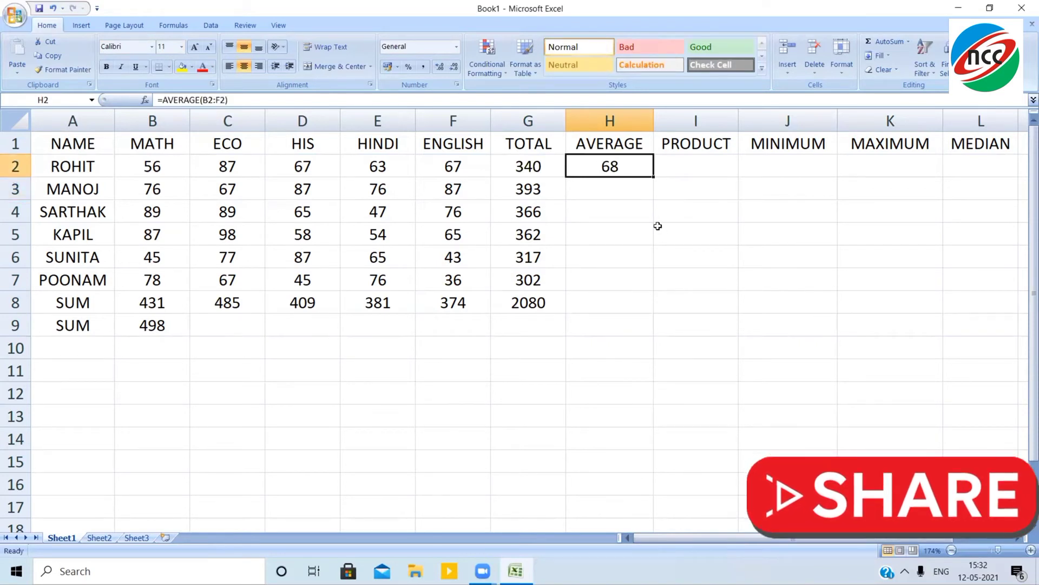
pyautogui.moveTo(654, 177); pyautogui.dragTo(639, 299)
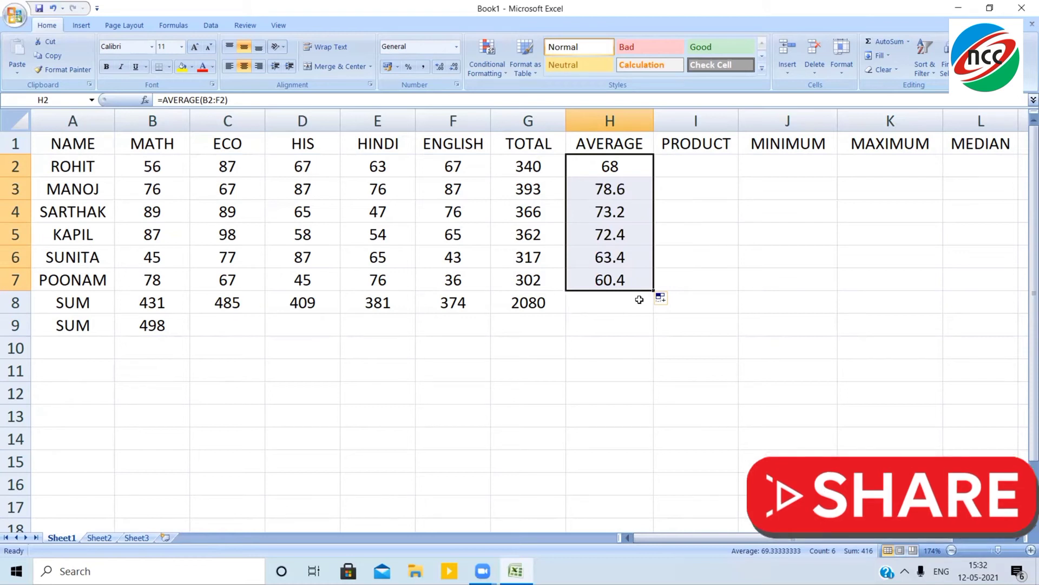
# Enter the formula =PRODUCT(B2:F2) in I2 to multiply the first student's marks
pyautogui.click(688, 160)
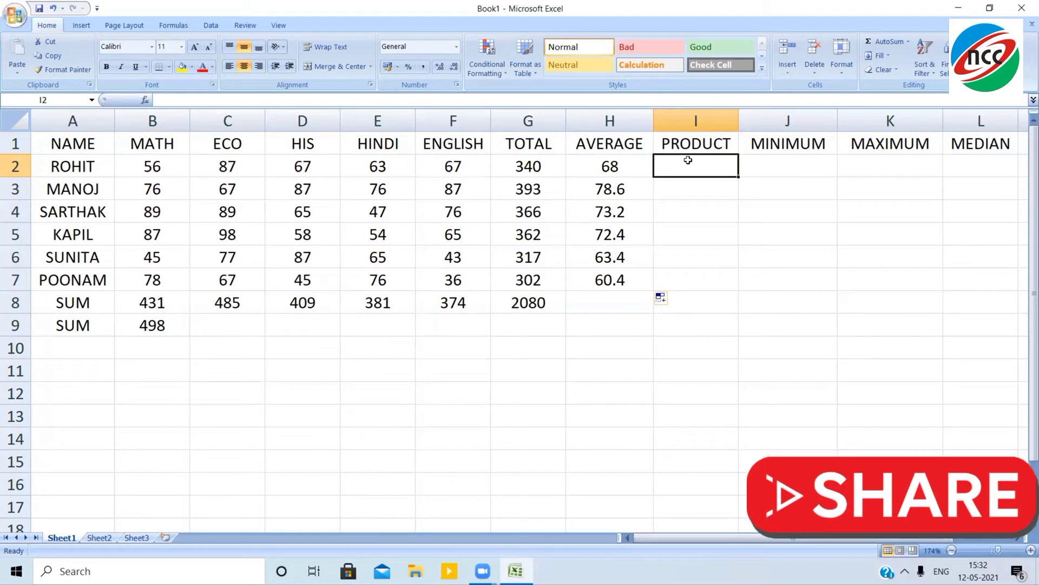
pyautogui.write('=P')
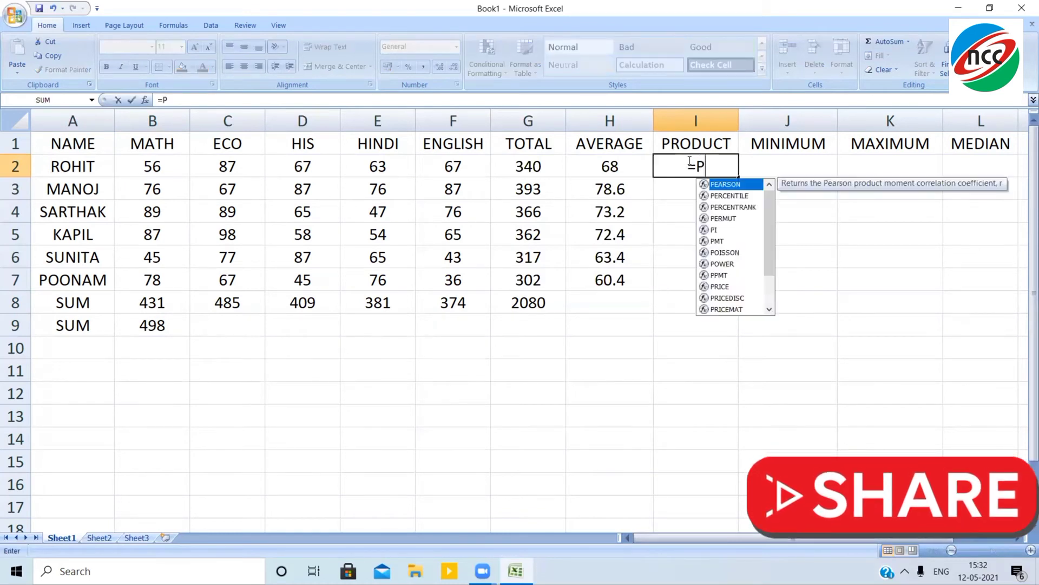
pyautogui.write('RODU')
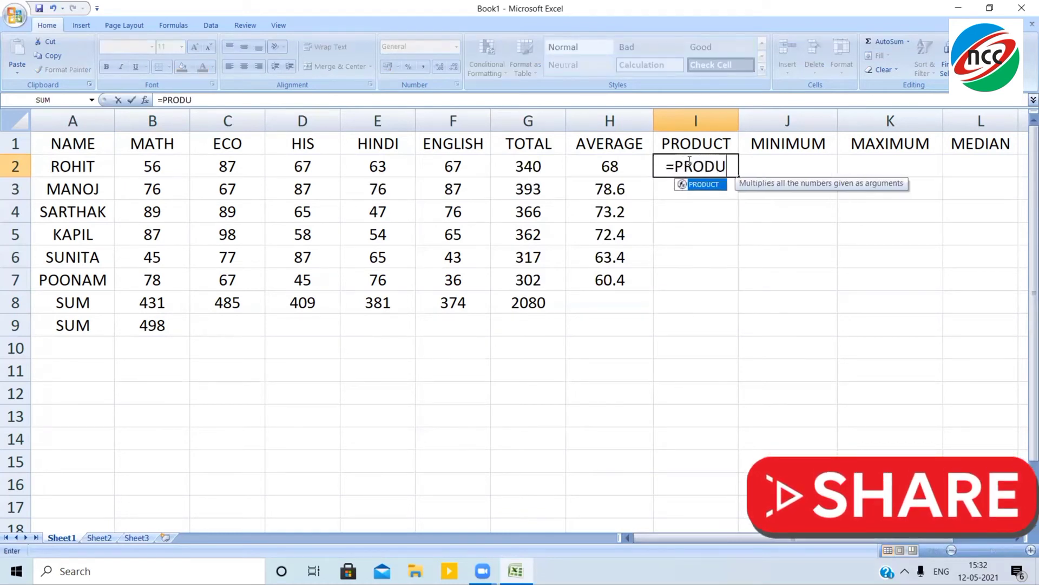
pyautogui.write('CT(')
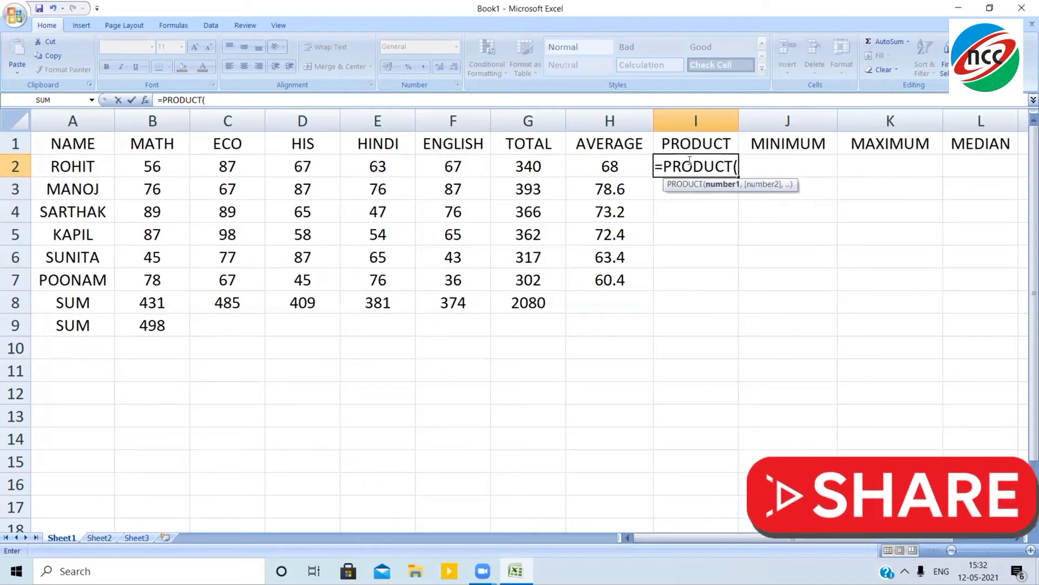
pyautogui.write('B2')
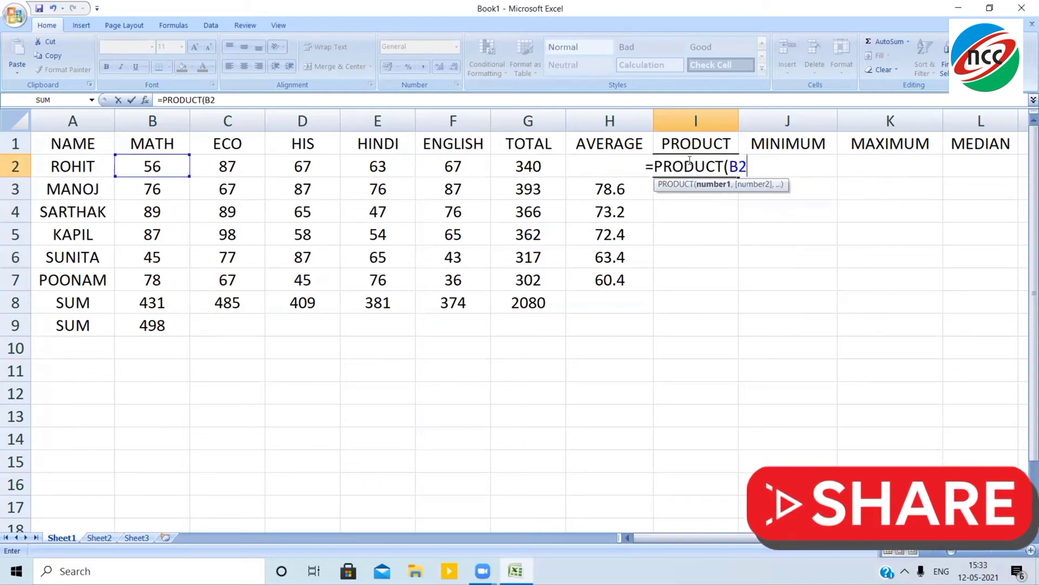
pyautogui.write(':F')
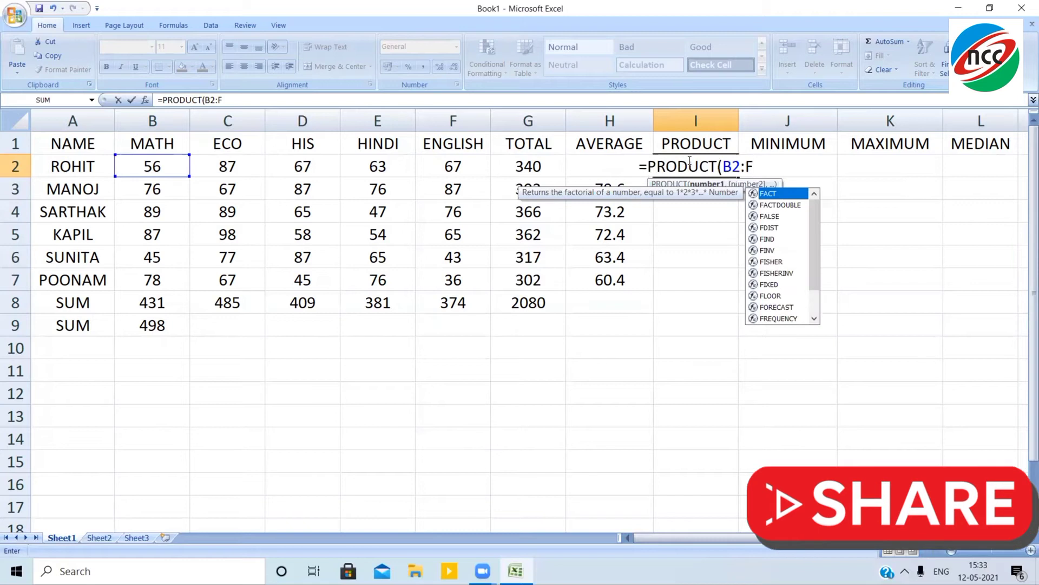
pyautogui.write('2)')
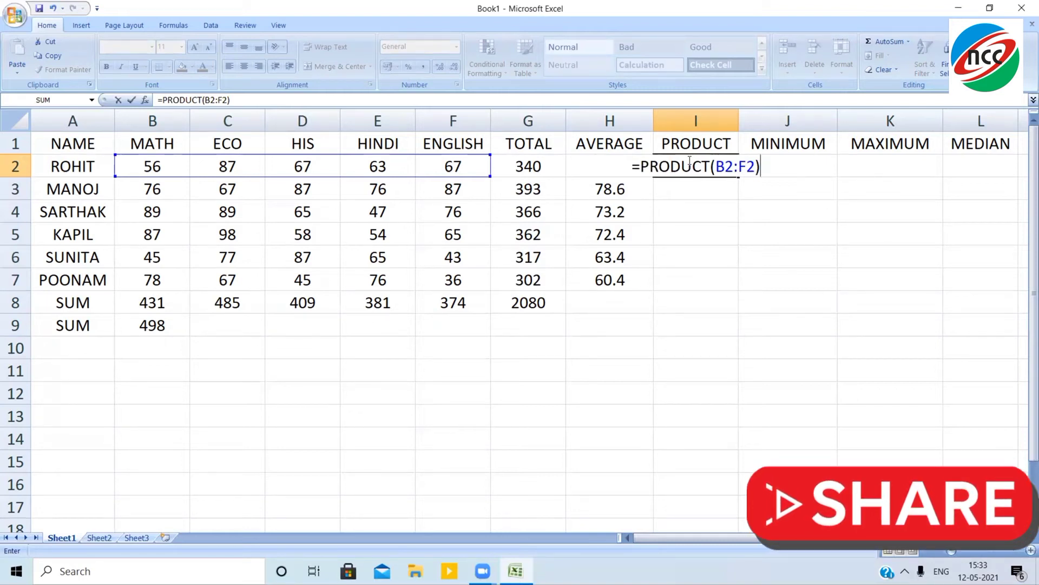
pyautogui.press('Return')
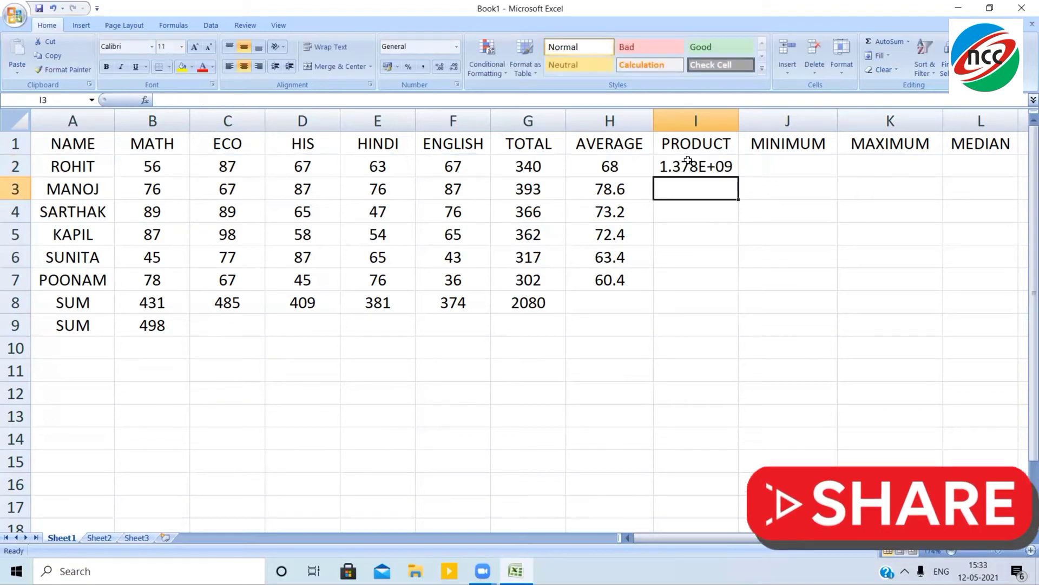
# Widen the PRODUCT column so that the product in I2 fits in full instead of in scientific notation
pyautogui.doubleClick(687, 160)
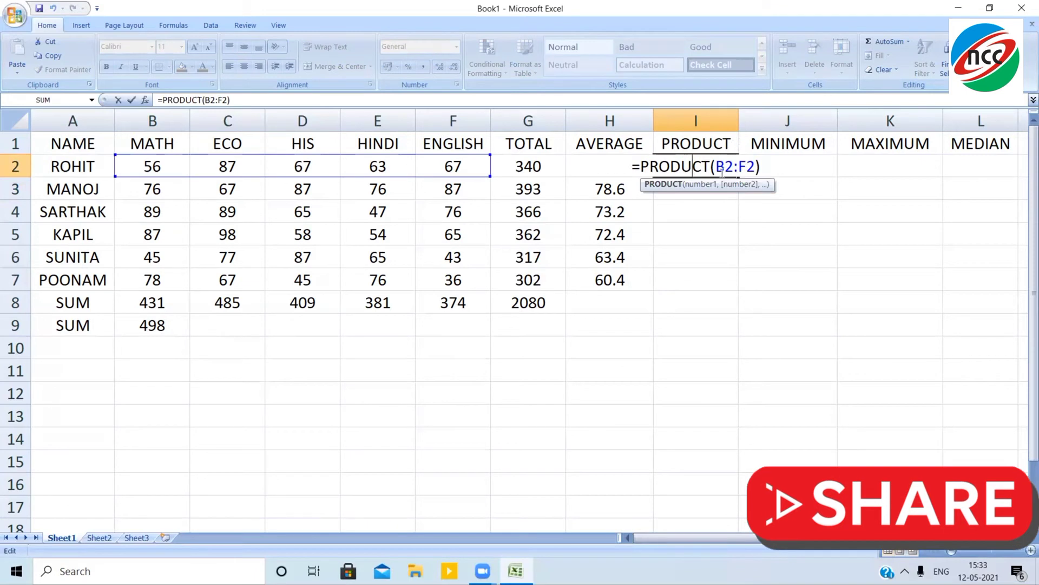
pyautogui.press('Return')
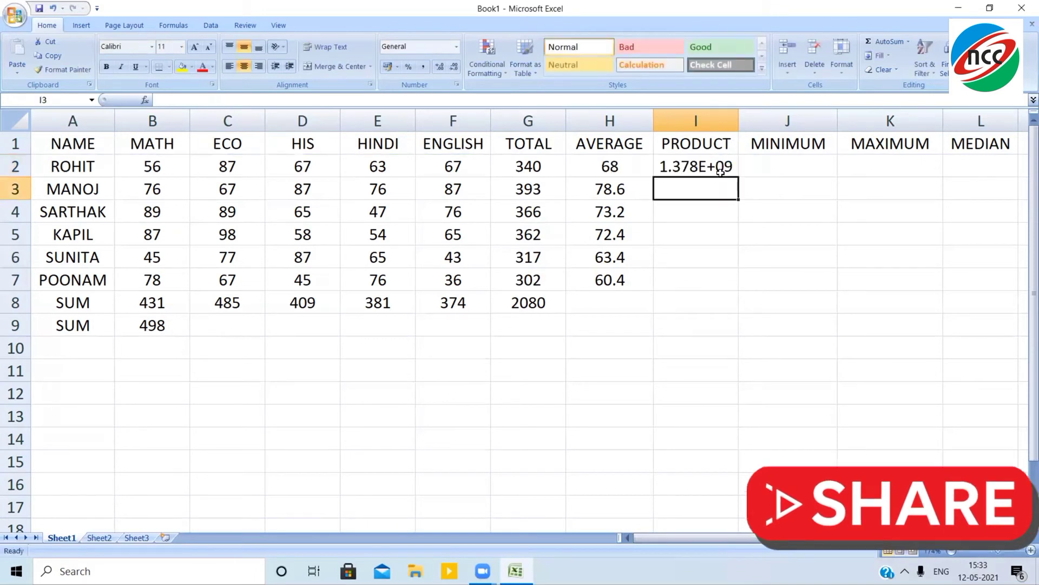
pyautogui.click(720, 168)
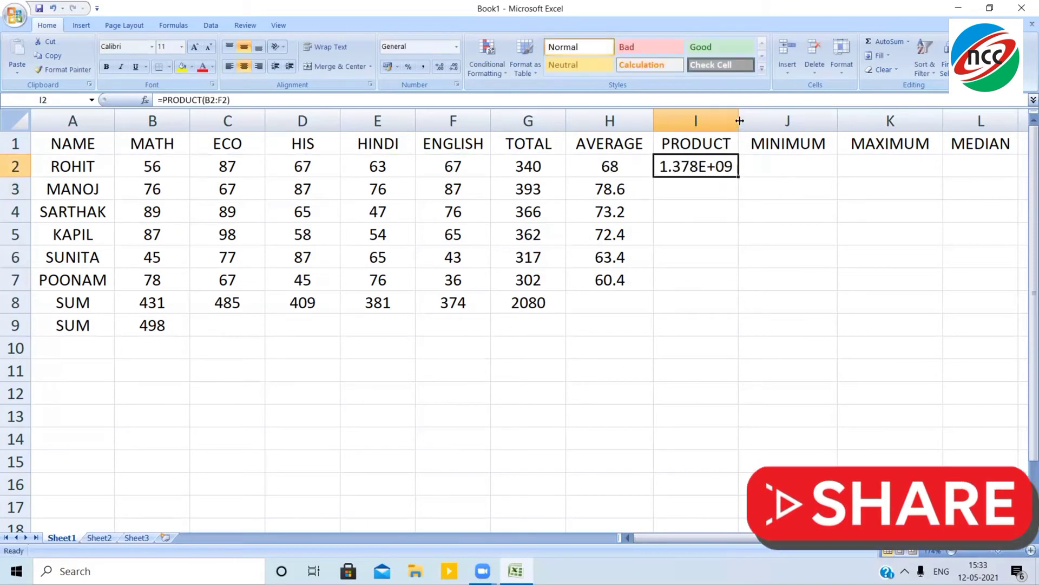
pyautogui.moveTo(740, 121); pyautogui.dragTo(786, 123)
# Copy the product formula in I2 down to I7 for the remaining students
pyautogui.click(696, 203)
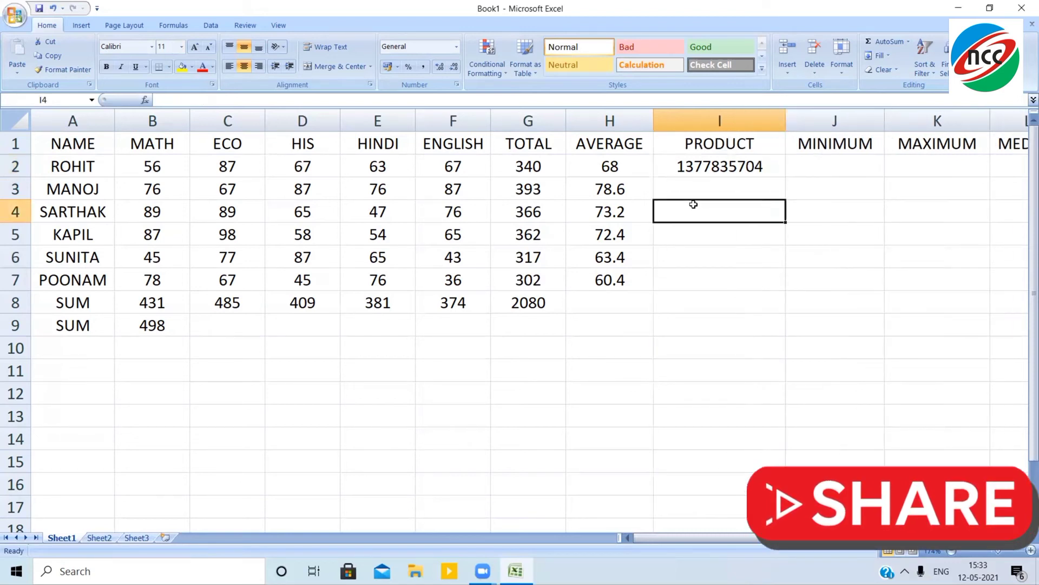
pyautogui.click(733, 169)
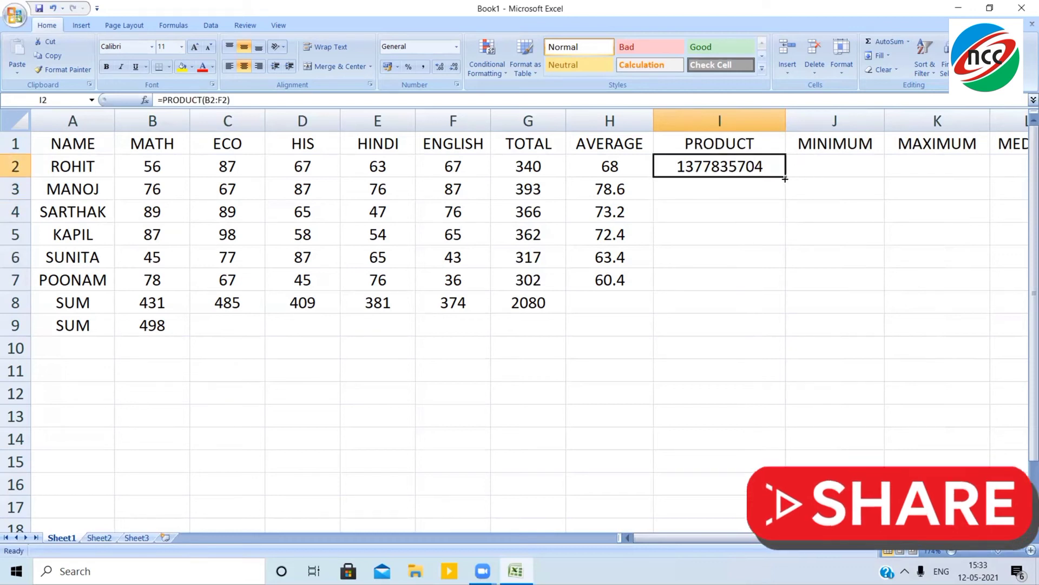
pyautogui.moveTo(785, 178); pyautogui.dragTo(768, 286)
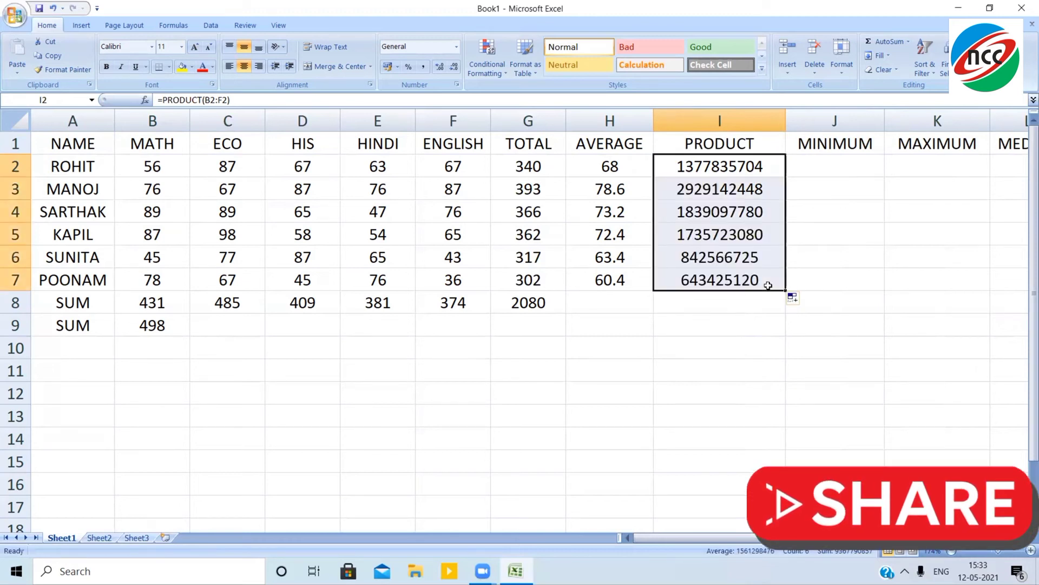
# Label cell A10 as PRODUCT for a product row below the sums
pyautogui.click(71, 355)
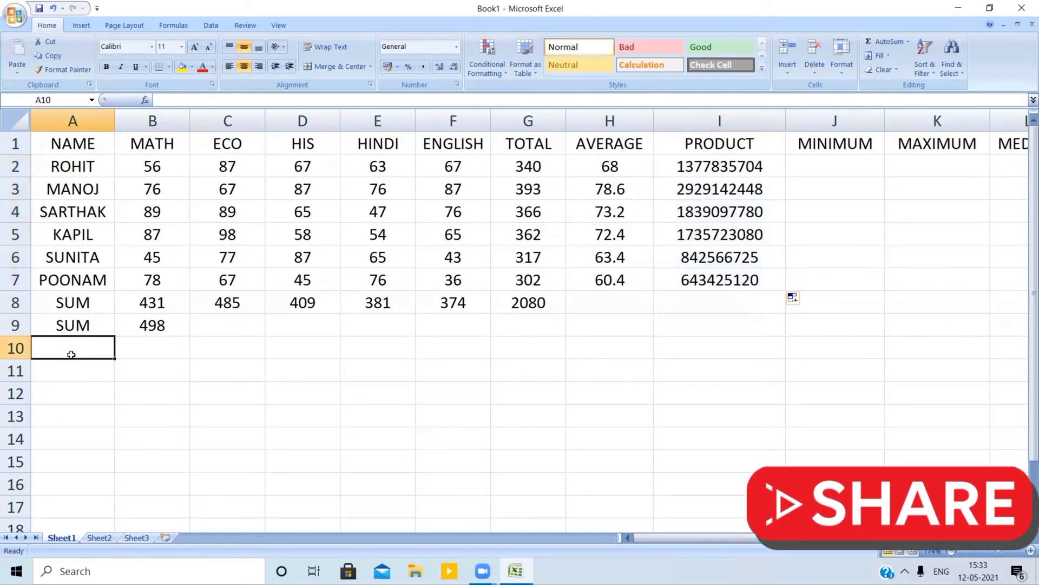
pyautogui.write('=')
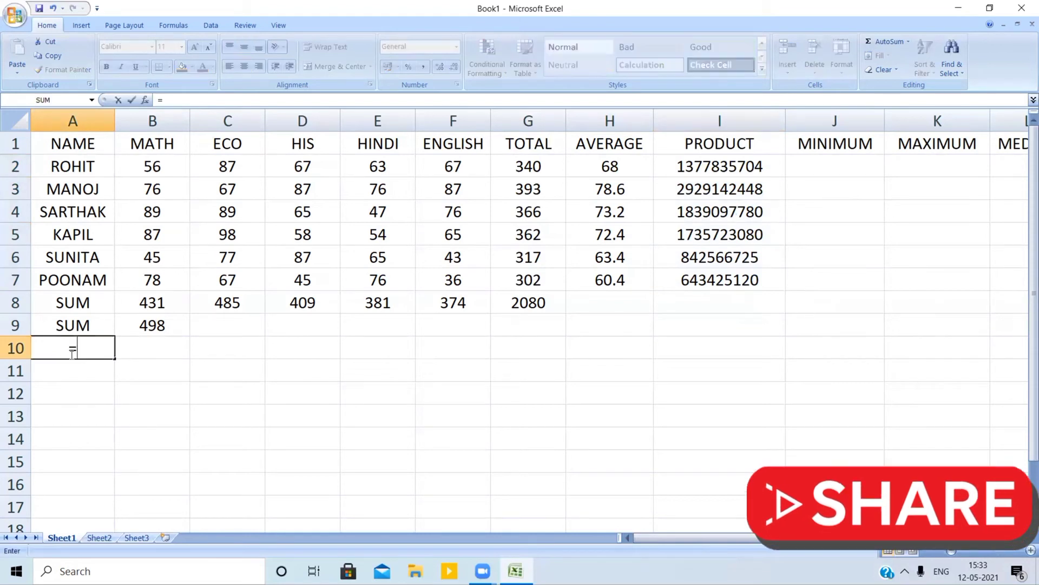
pyautogui.press('BackSpace')
pyautogui.write('PRODUCT')
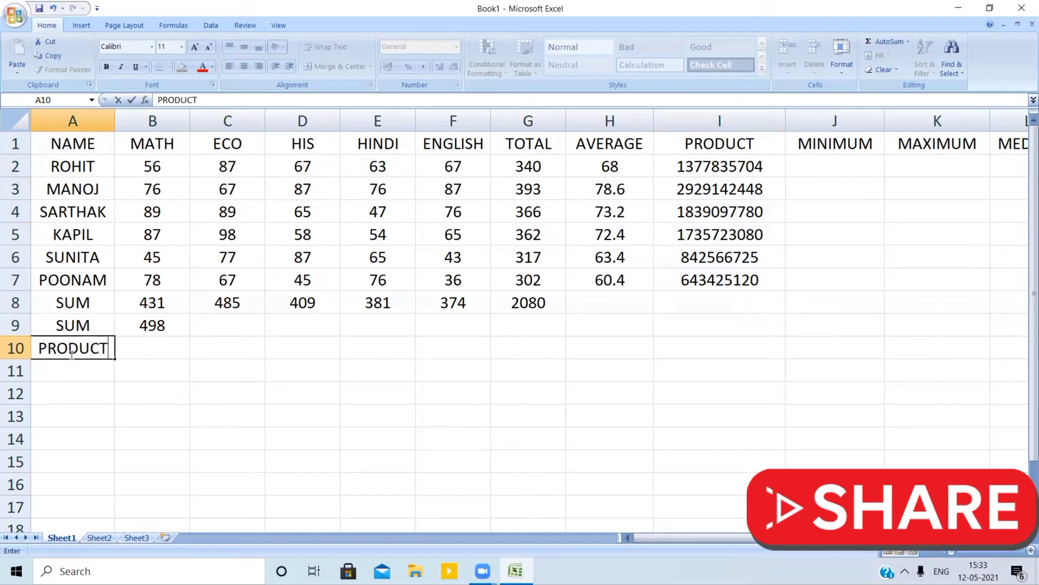
pyautogui.press('Tab')
# Enter the formula =PRODUCT(C5,D3,E6,C7,B4) in B10 to multiply selected non-adjacent marks, and widen column B to fit it
pyautogui.write('=PRODUCT')
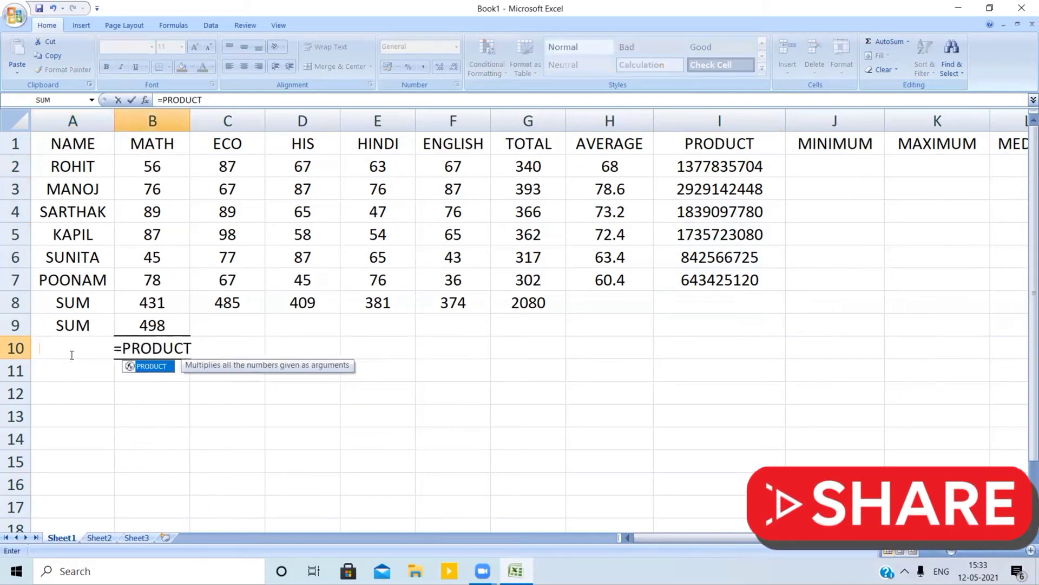
pyautogui.write('(')
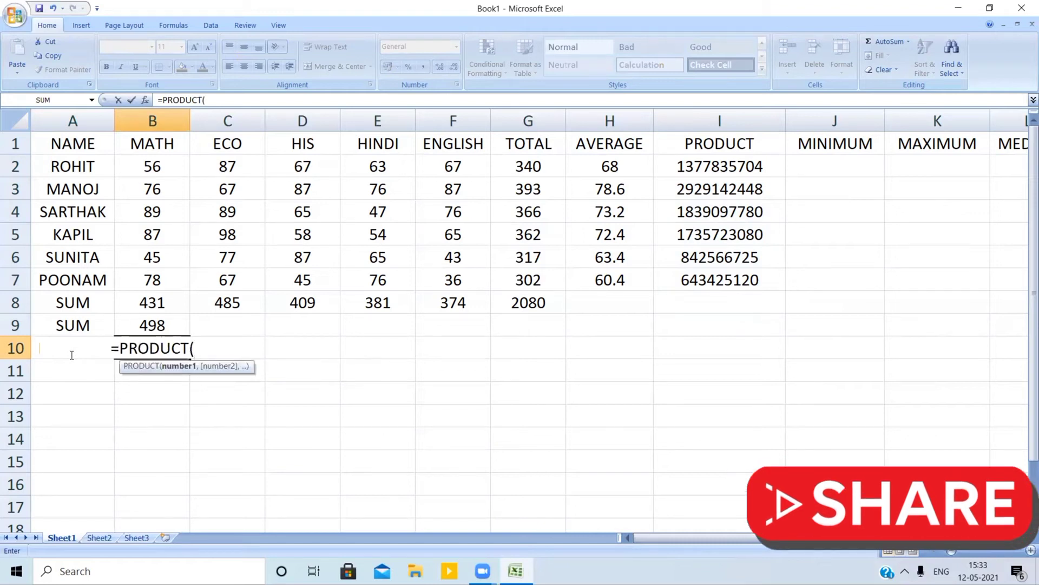
pyautogui.click(220, 239)
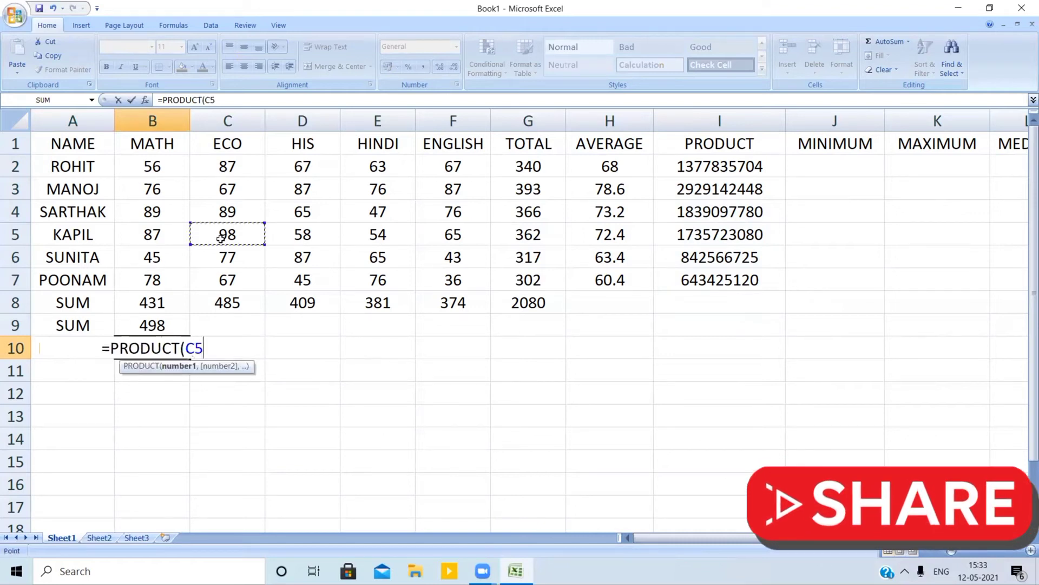
pyautogui.write(',')
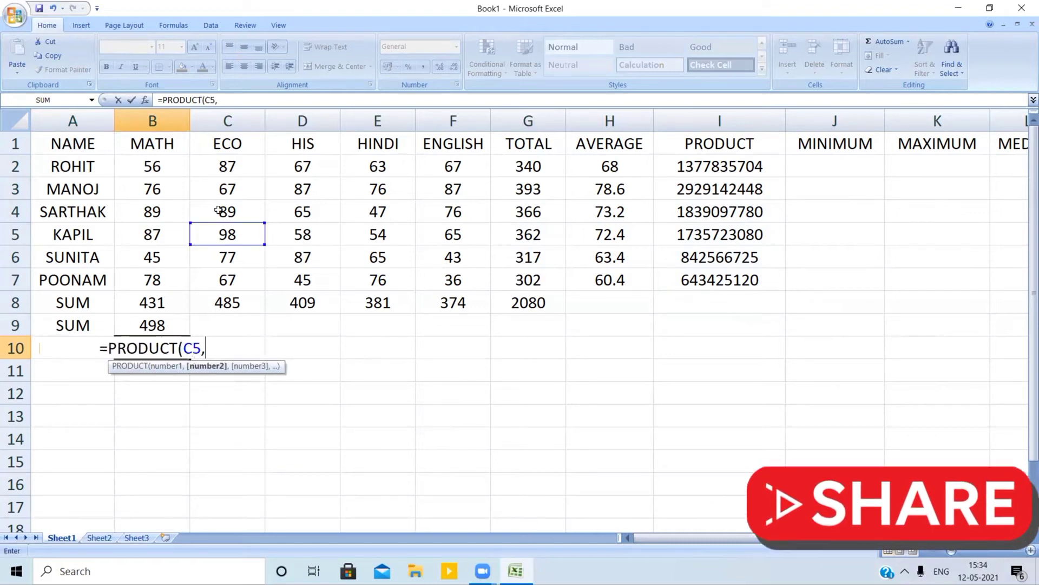
pyautogui.click(271, 189)
pyautogui.write(',')
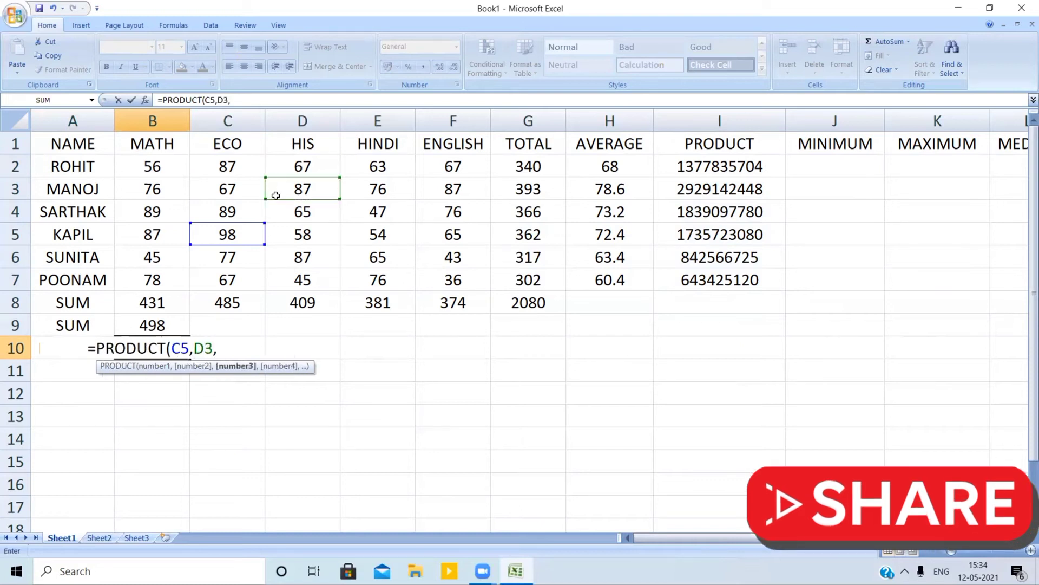
pyautogui.click(381, 258)
pyautogui.write(',')
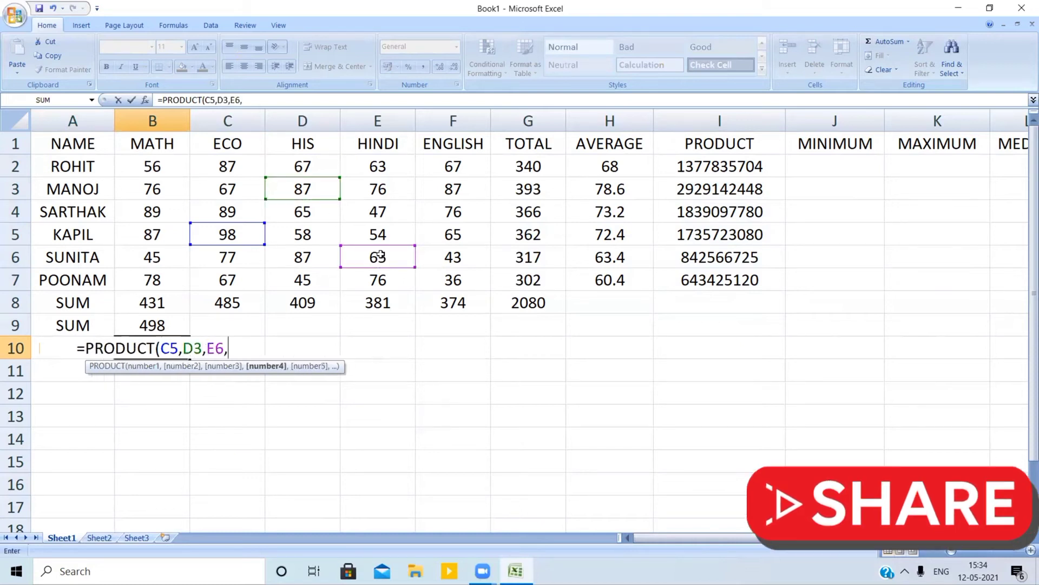
pyautogui.click(400, 189)
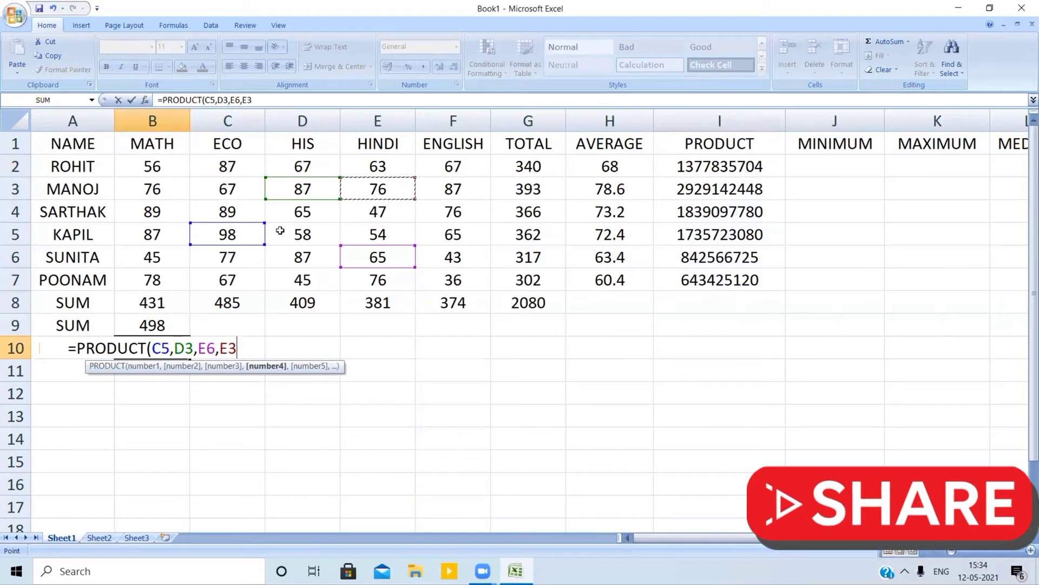
pyautogui.click(199, 281)
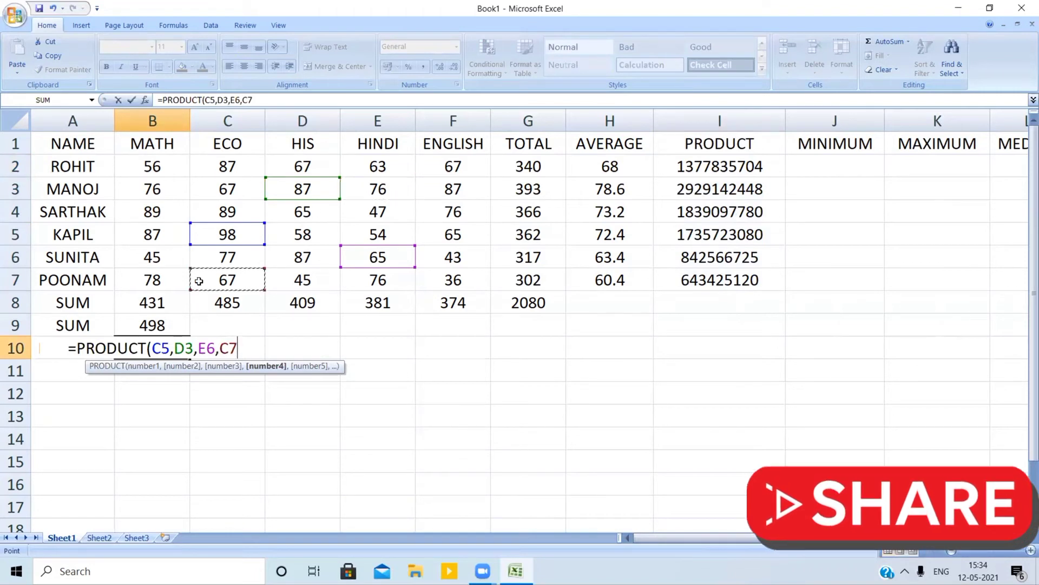
pyautogui.write(',')
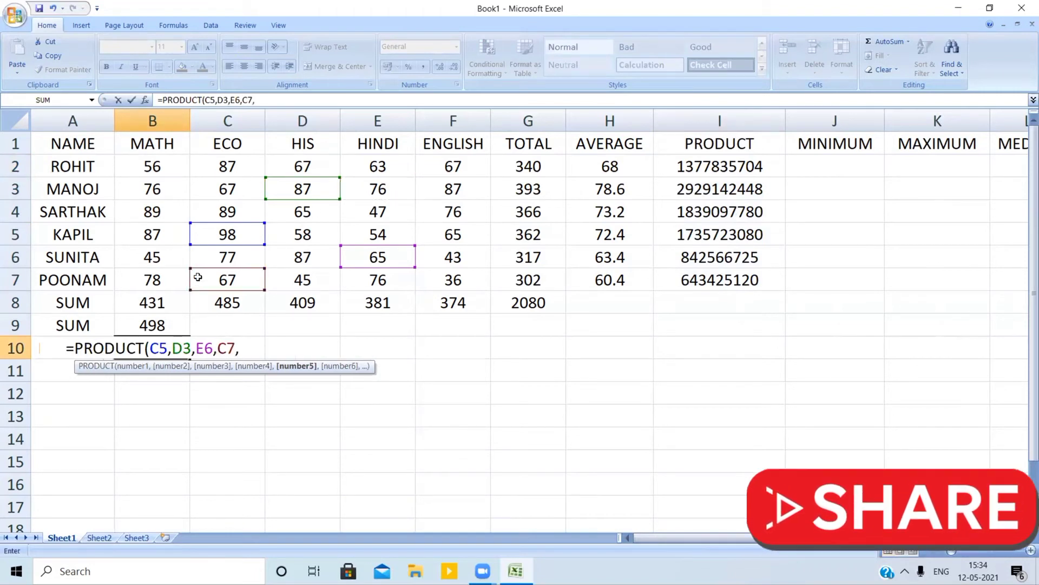
pyautogui.click(143, 220)
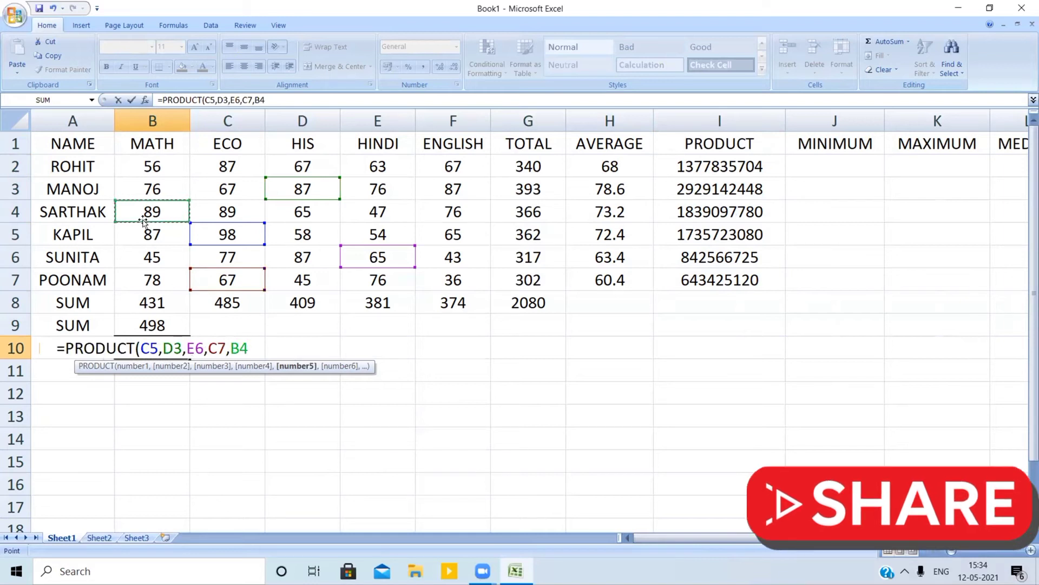
pyautogui.write(')')
pyautogui.press('Return')
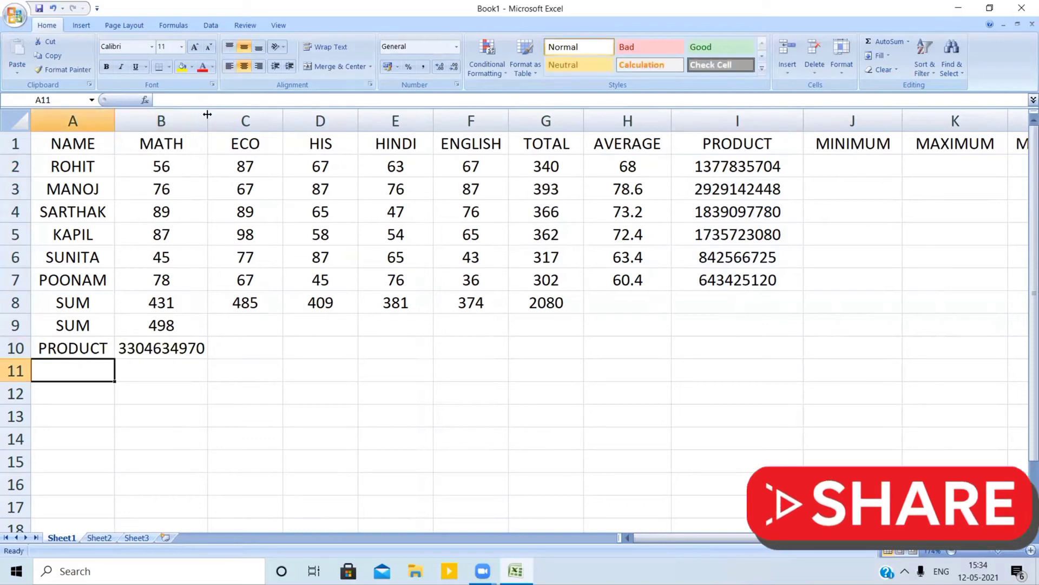
pyautogui.moveTo(207, 115); pyautogui.dragTo(214, 114)
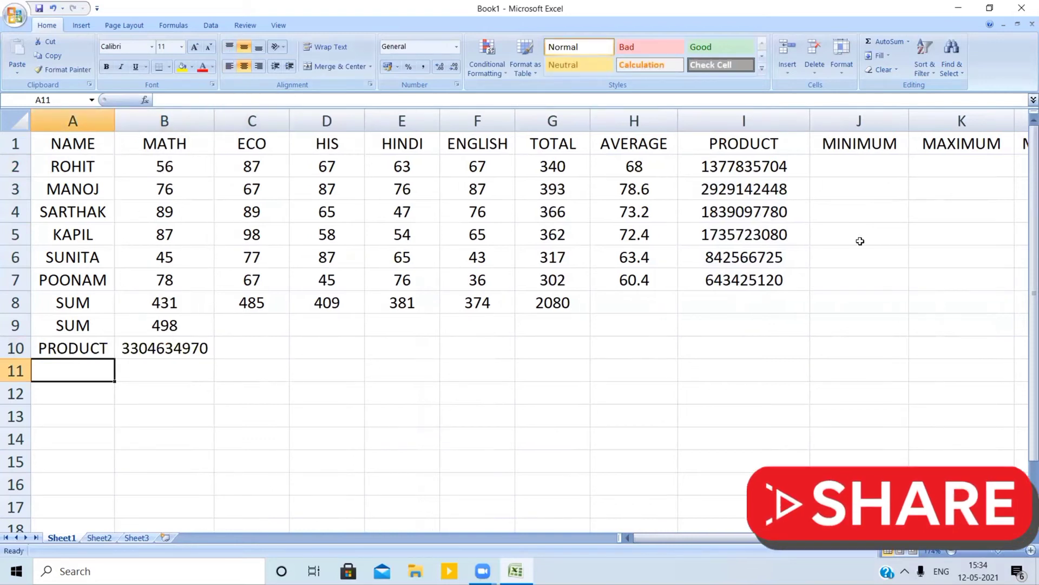
pyautogui.click(865, 176)
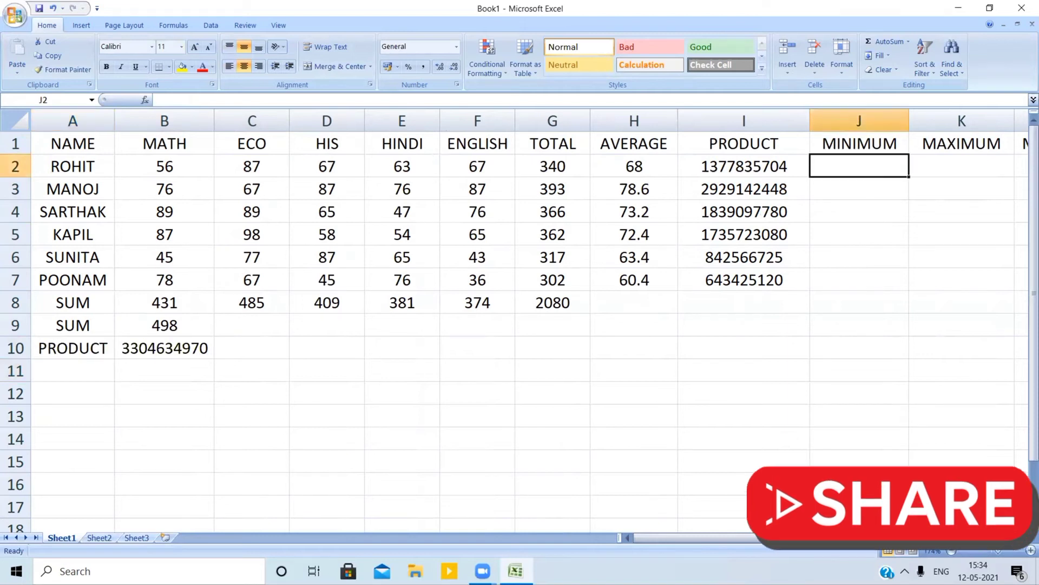
pyautogui.hscroll(3, 520, 319)
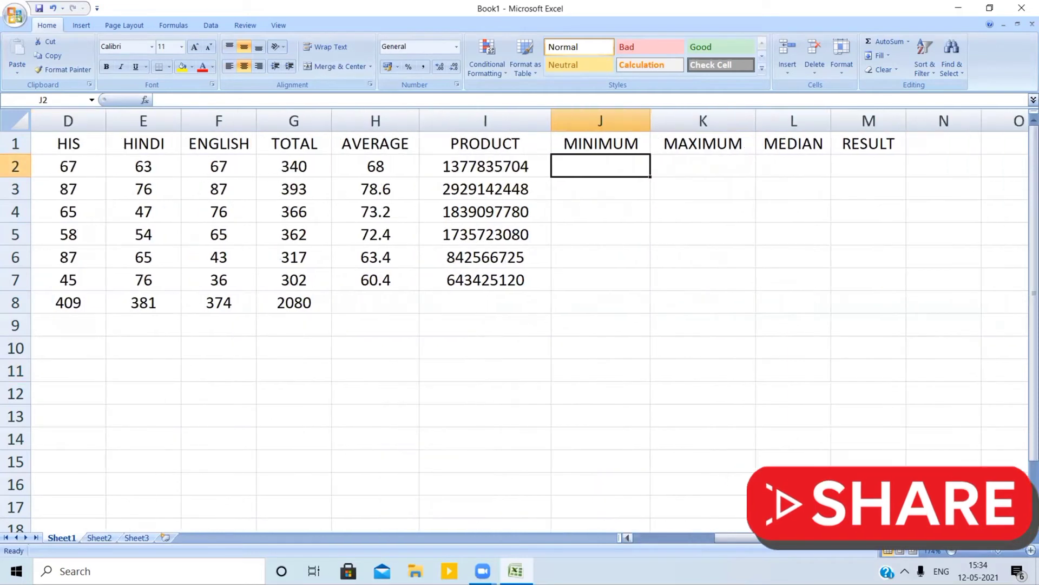
pyautogui.click(669, 211)
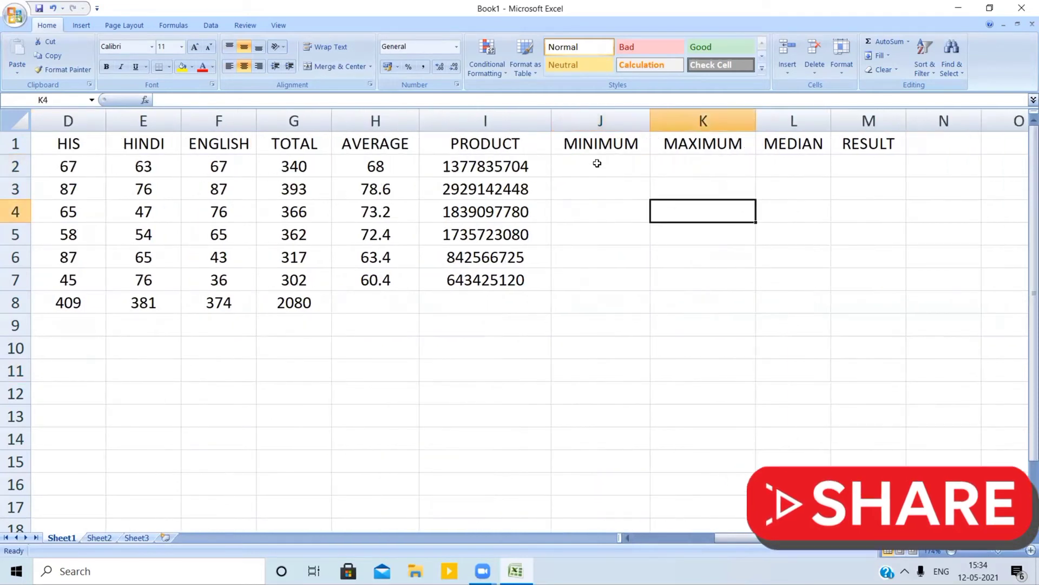
pyautogui.click(597, 163)
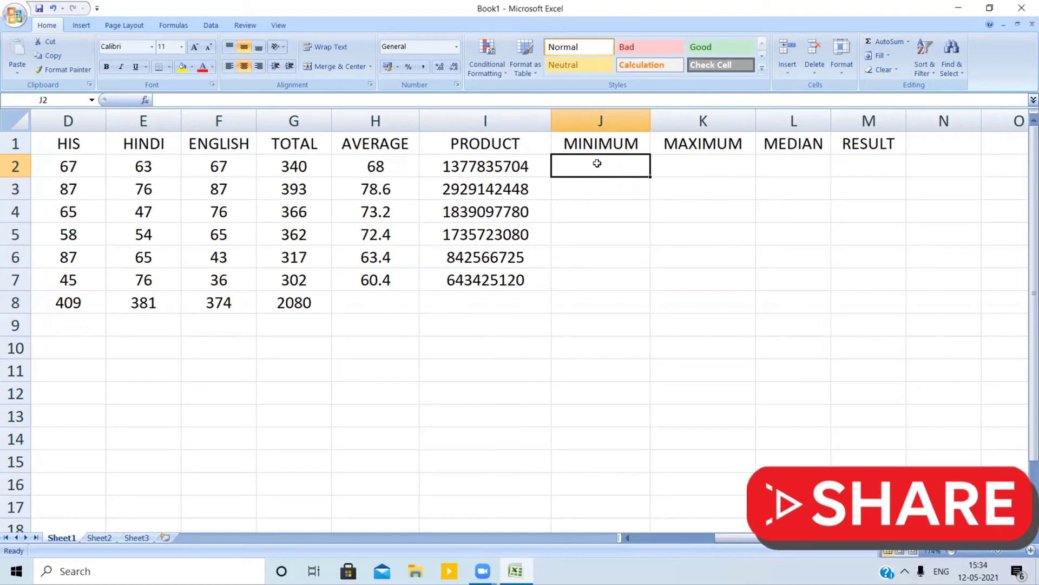
pyautogui.press('Right')
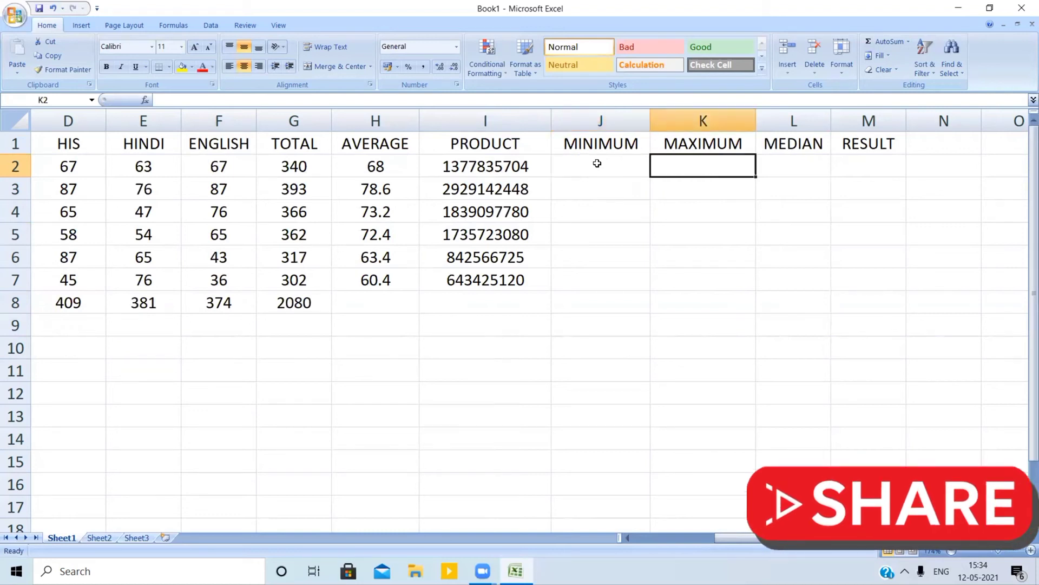
pyautogui.press('Right')
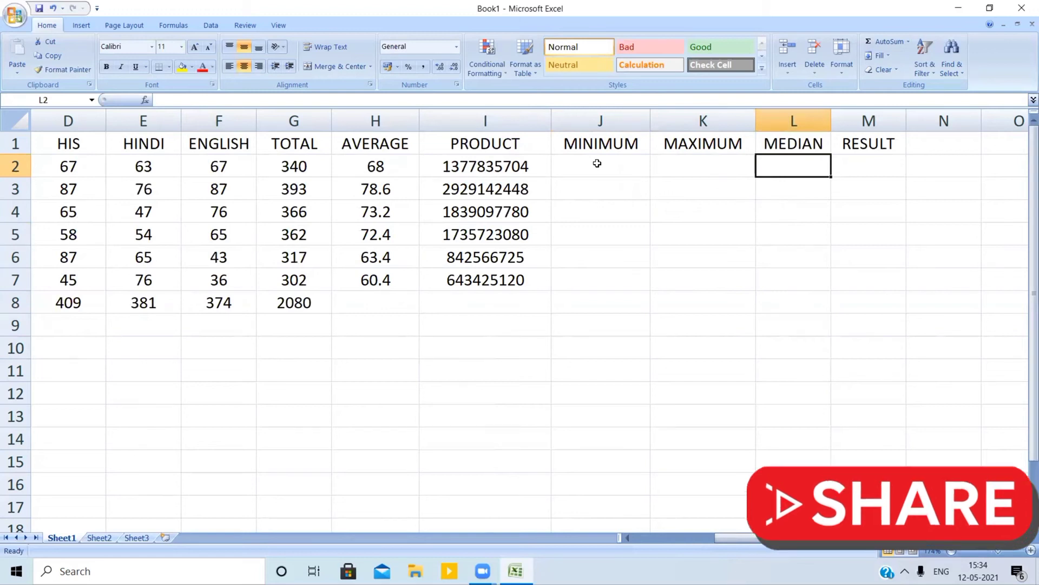
pyautogui.press('Left')
pyautogui.press('Left')
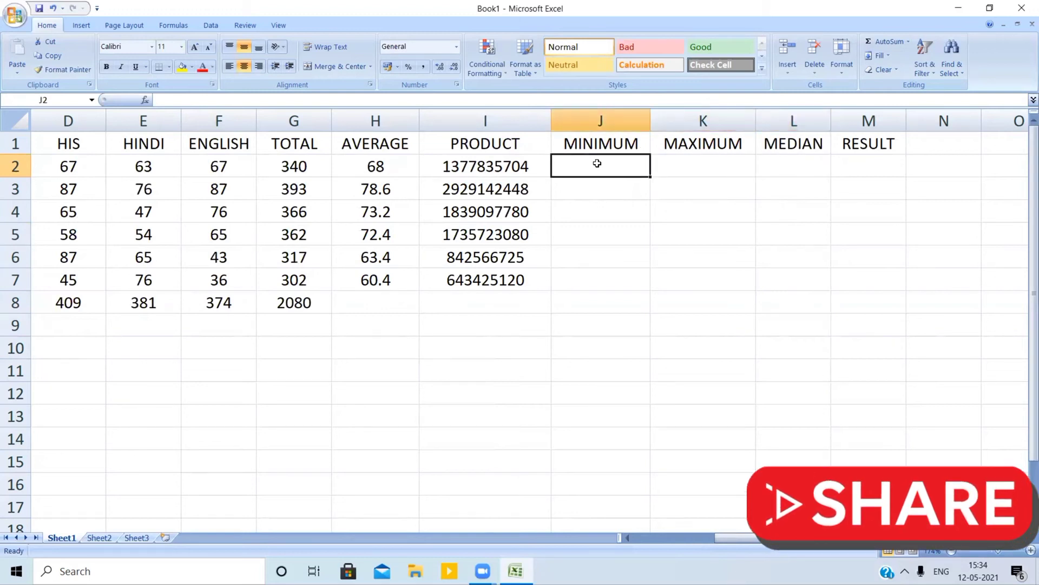
pyautogui.press('Right')
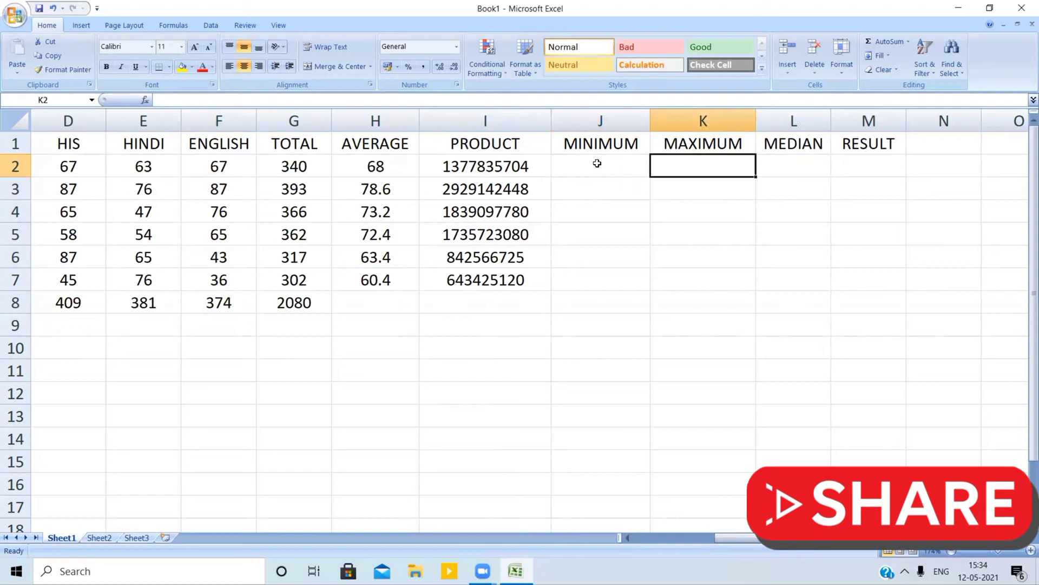
pyautogui.press('Right')
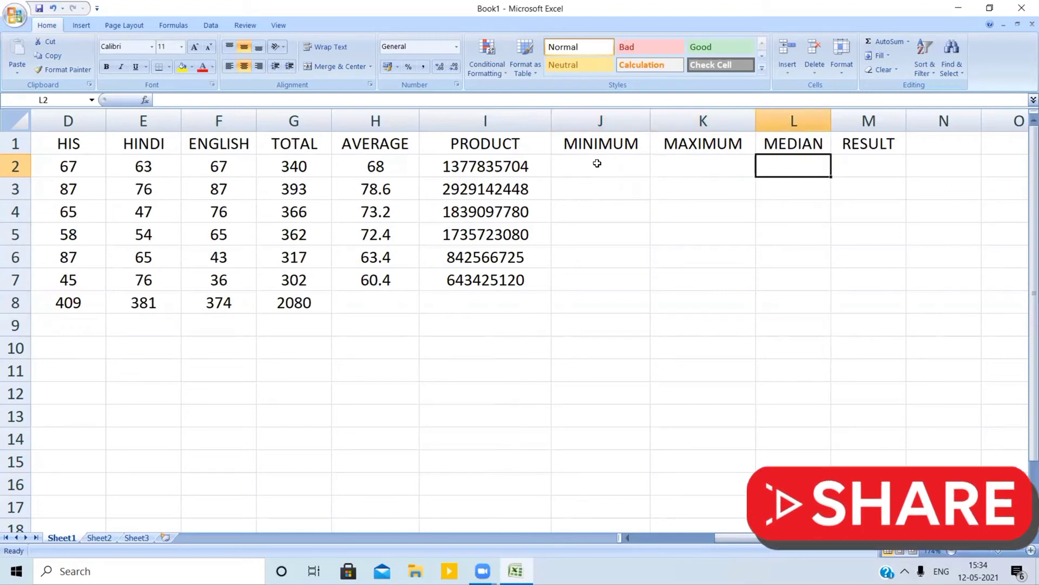
pyautogui.press('Left')
pyautogui.press('Left')
pyautogui.press('Right')
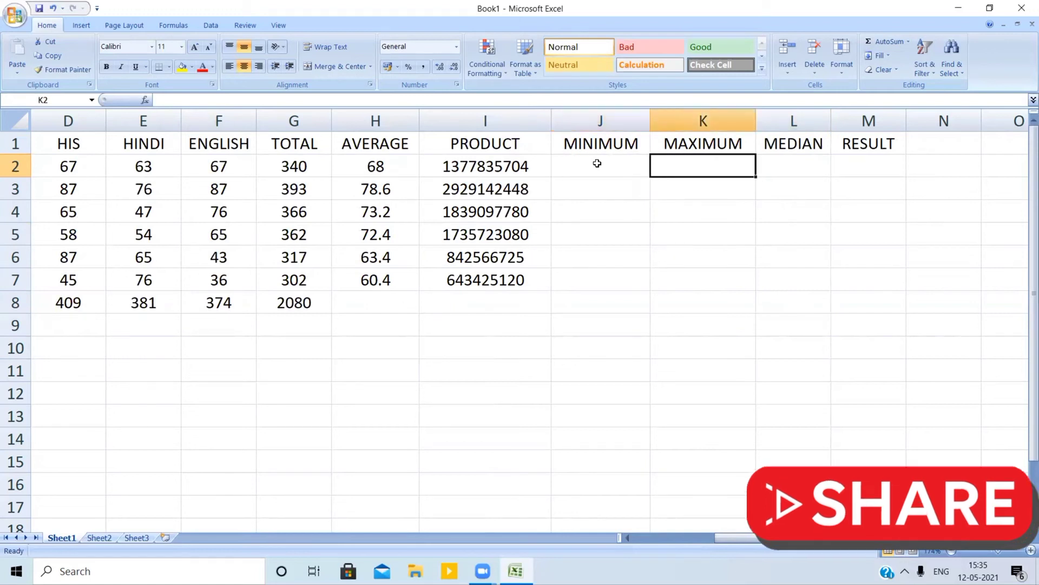
pyautogui.press('Right')
# Enter the formula =MIN(B2:F2) in J2 to find the first student's lowest mark
pyautogui.press('Left')
pyautogui.press('Left')
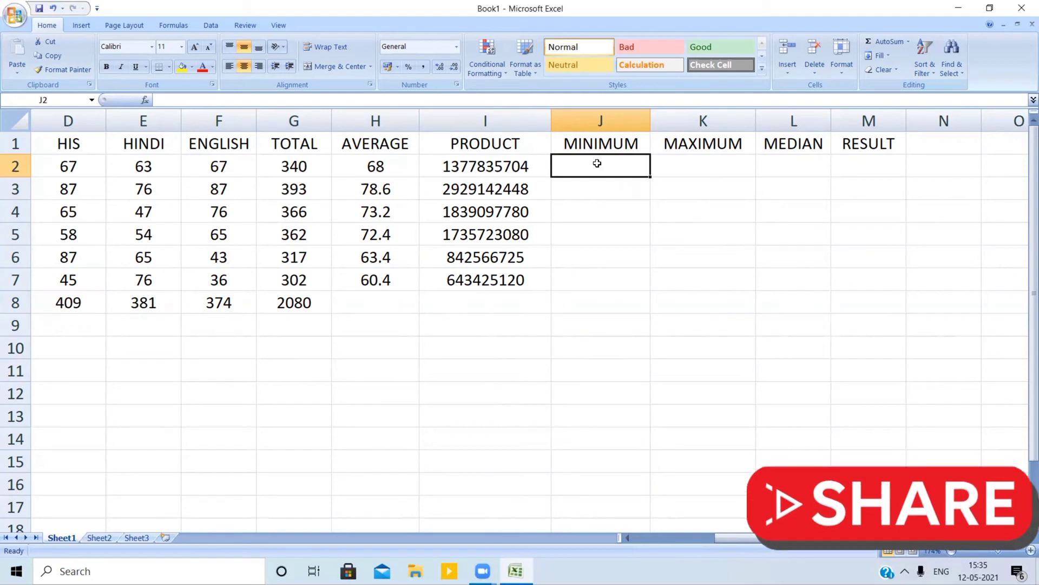
pyautogui.write('=M')
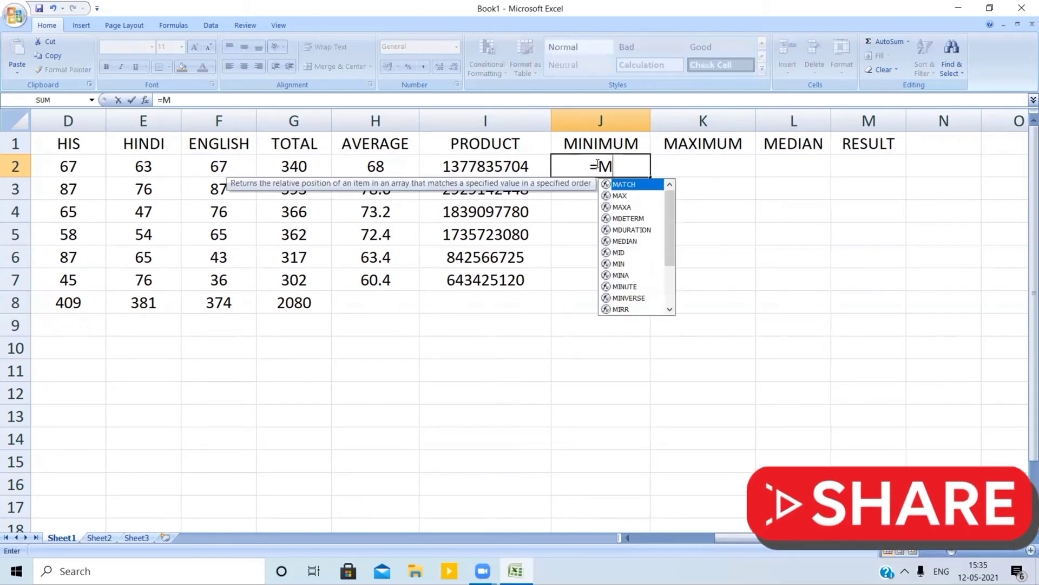
pyautogui.write('IN(B')
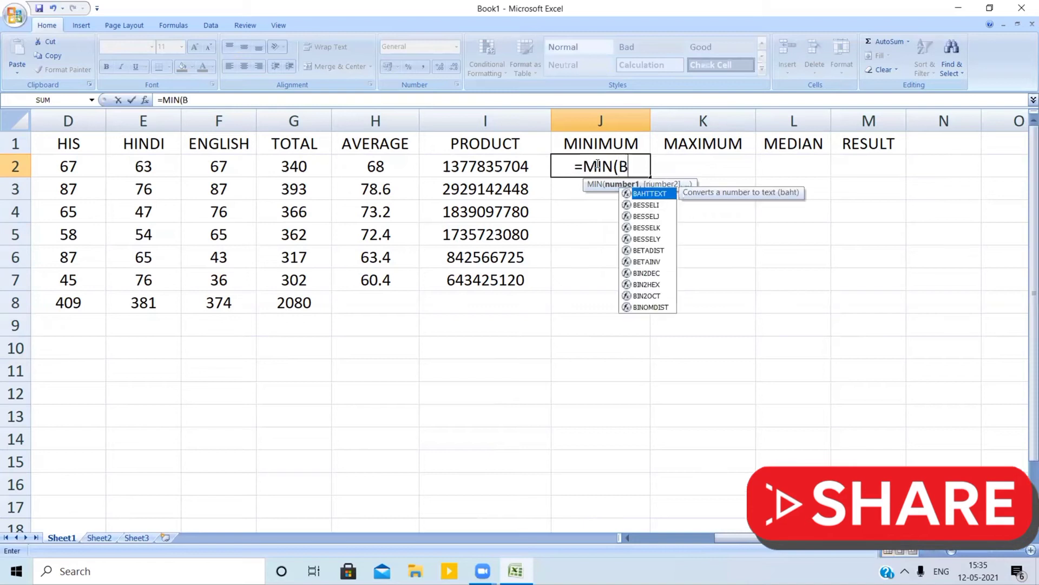
pyautogui.write('2:F')
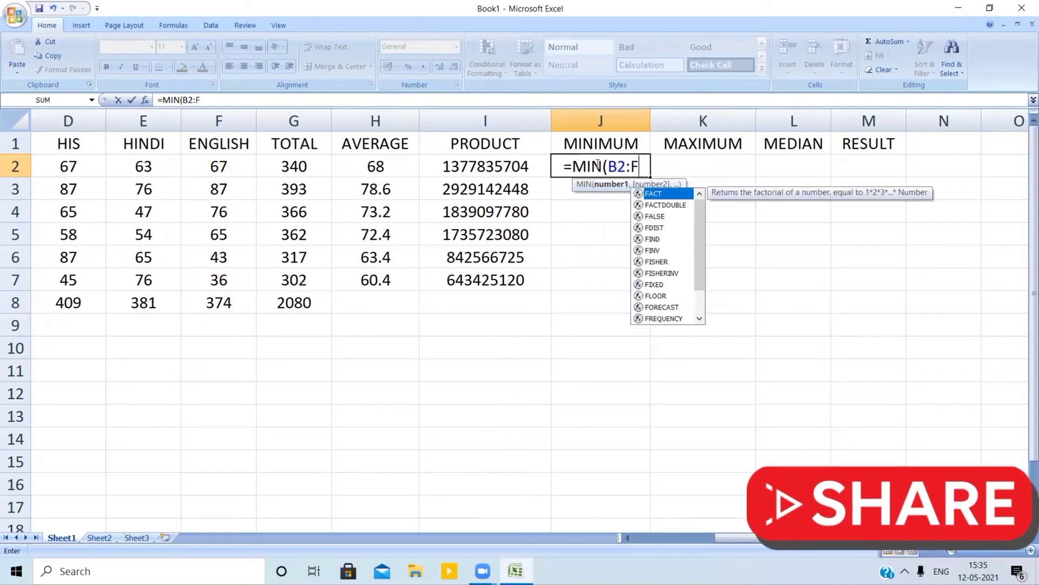
pyautogui.write('2)')
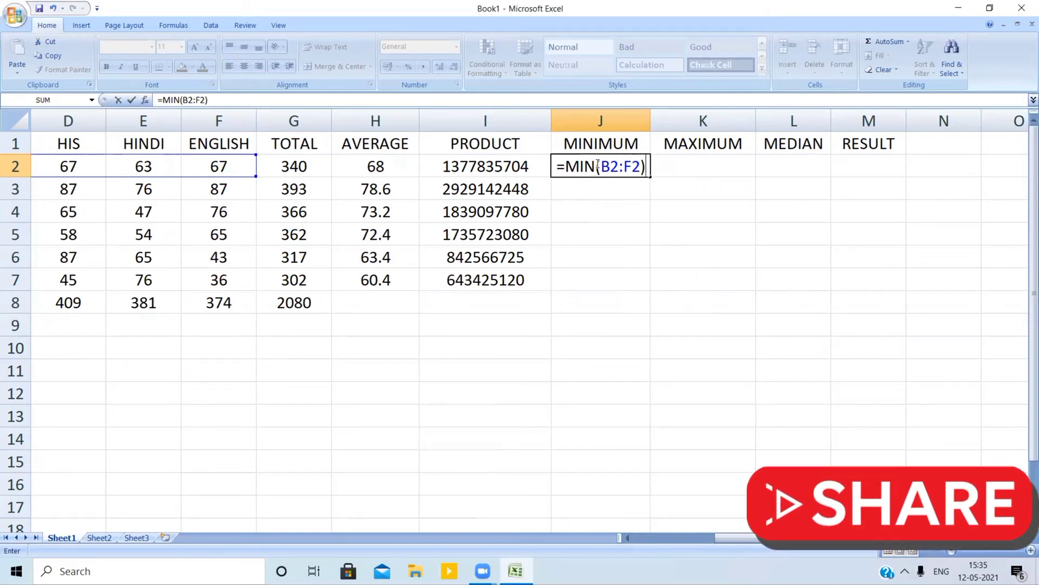
pyautogui.press('Return')
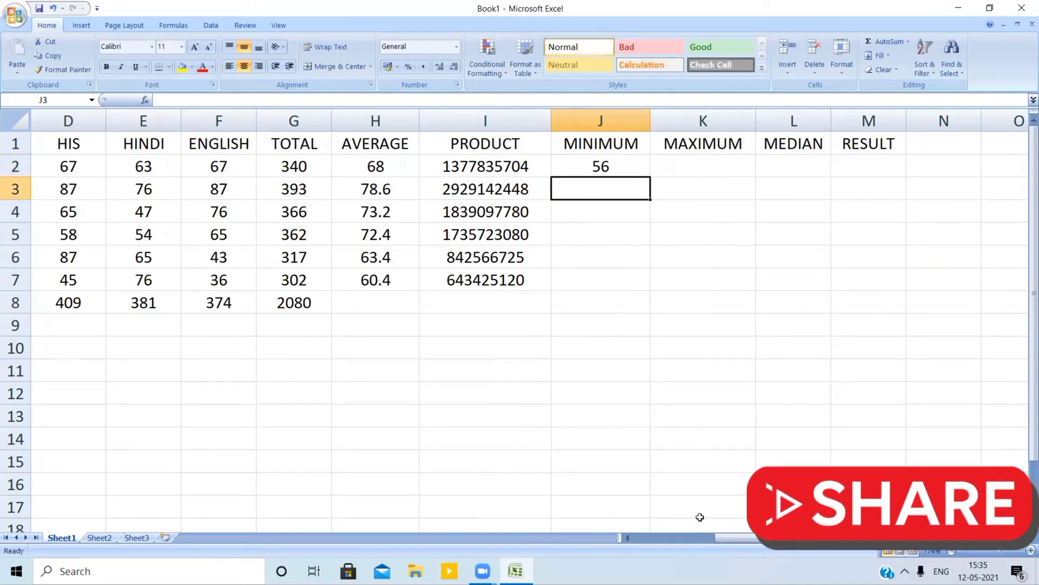
# Copy the minimum formula in J2 down to J7 for the remaining students
pyautogui.moveTo(866, 538); pyautogui.dragTo(782, 538)
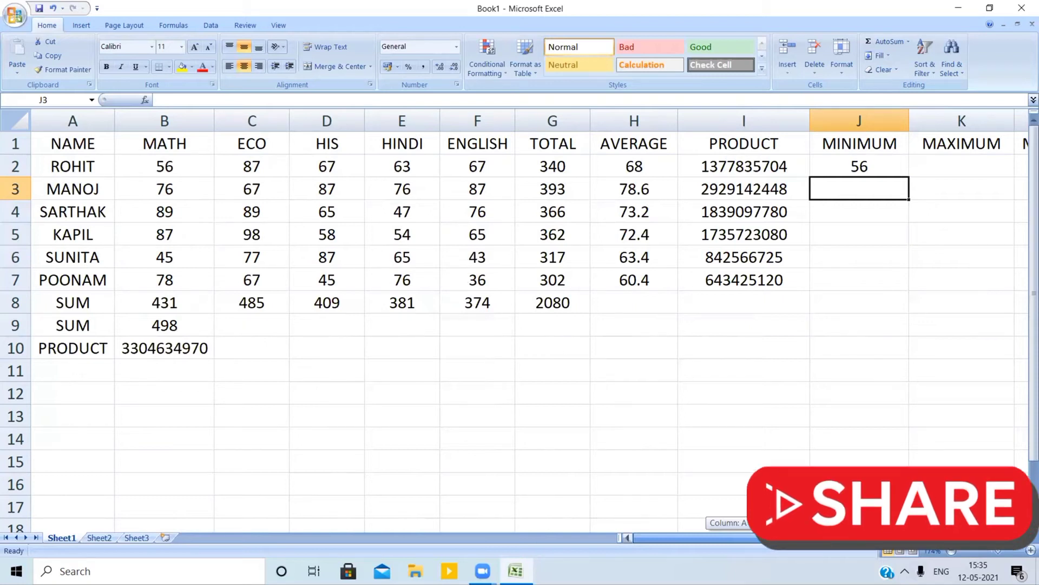
pyautogui.moveTo(802, 538); pyautogui.dragTo(883, 537)
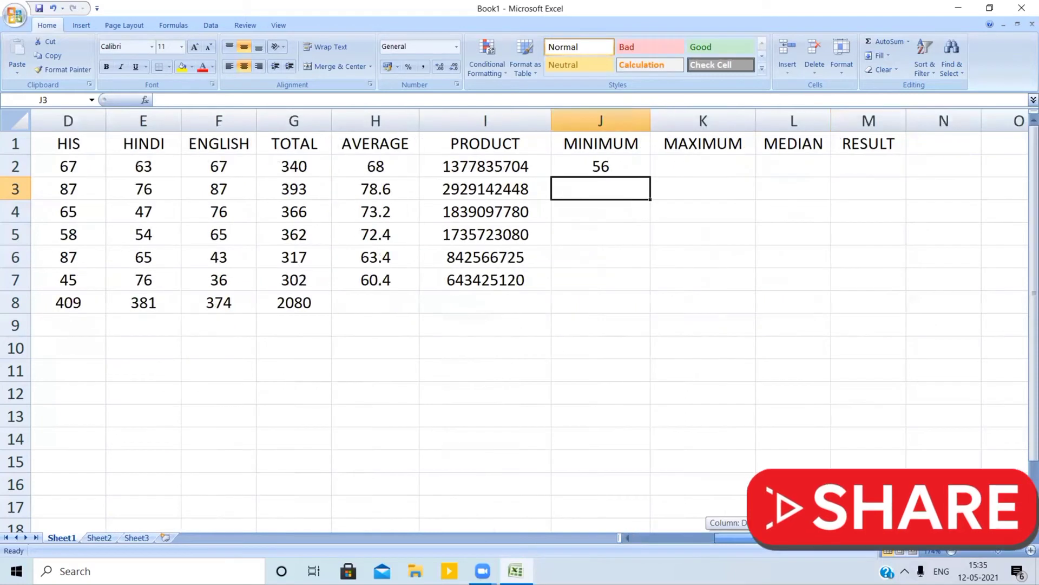
pyautogui.click(633, 170)
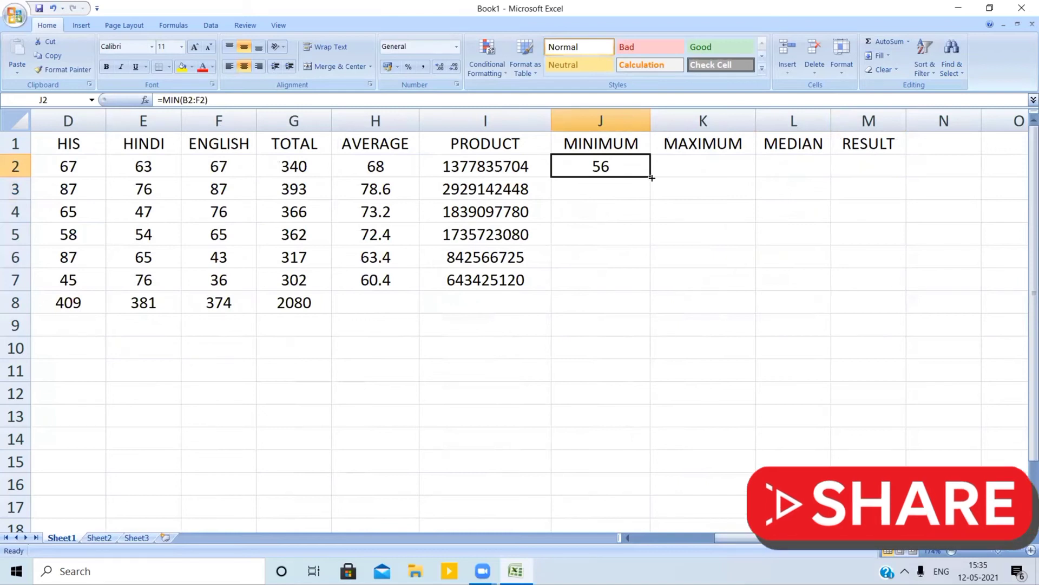
pyautogui.moveTo(652, 177); pyautogui.dragTo(651, 289)
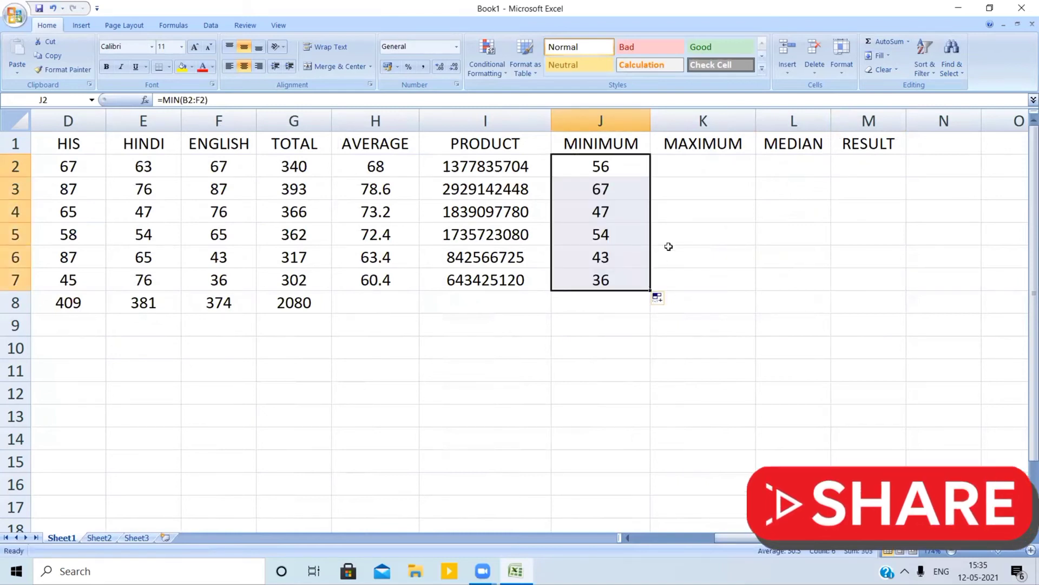
# Enter the formula =MAX(B2:F2) in K2 for the highest mark and copy it down to K7
pyautogui.click(700, 173)
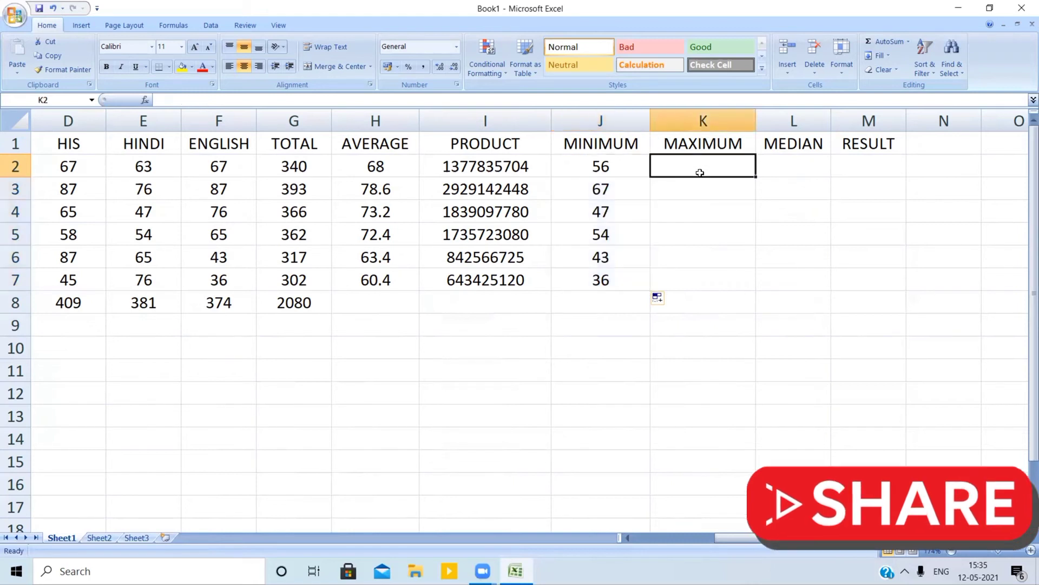
pyautogui.write('=')
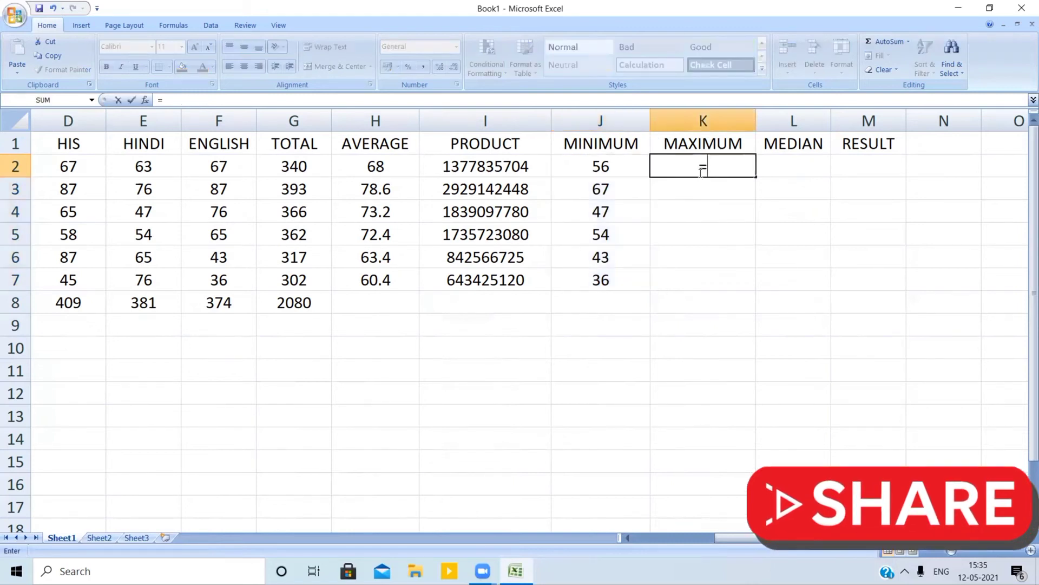
pyautogui.write('MAX(')
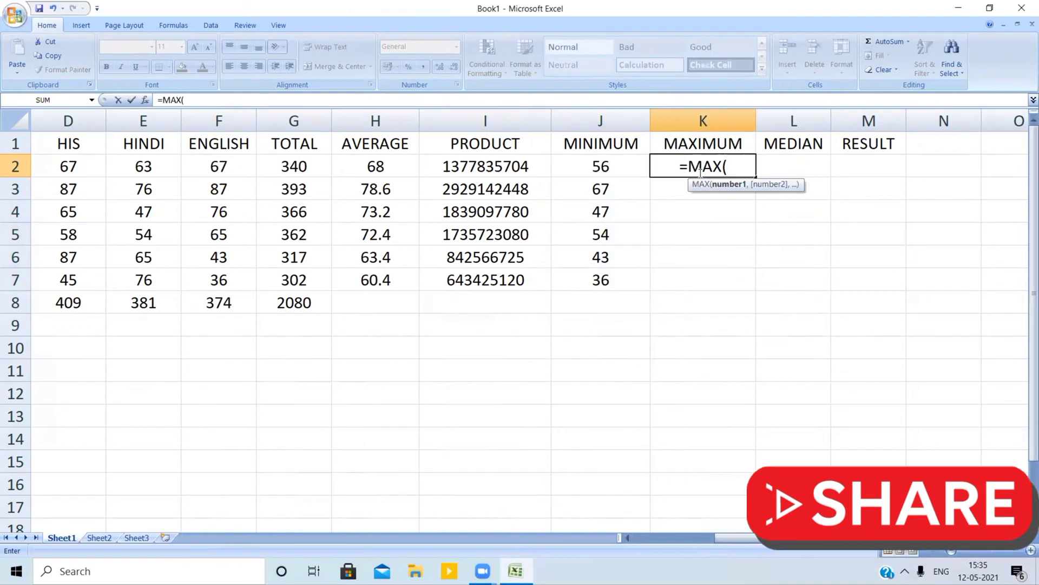
pyautogui.write('B2:F')
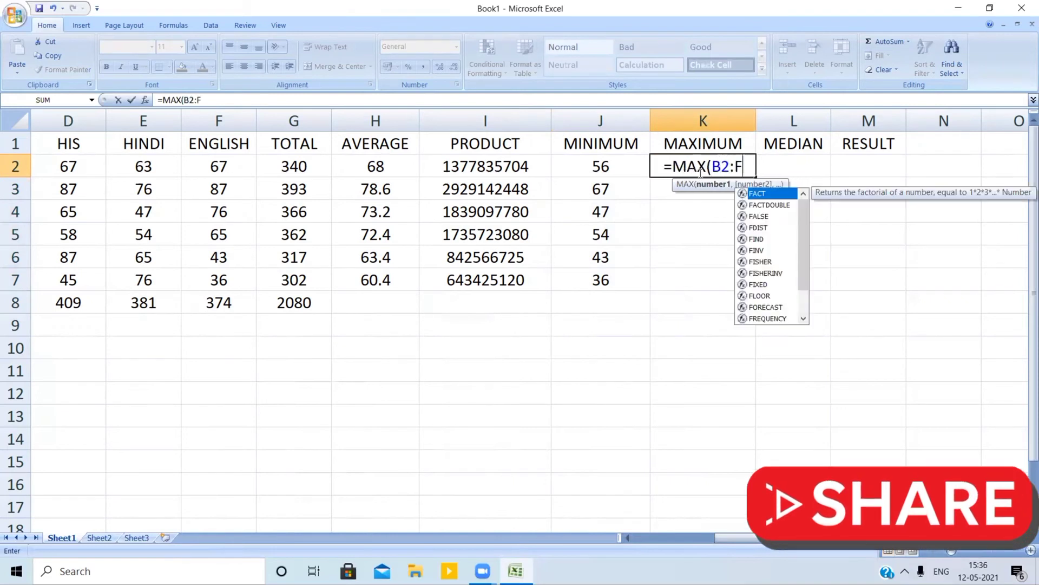
pyautogui.write('2)')
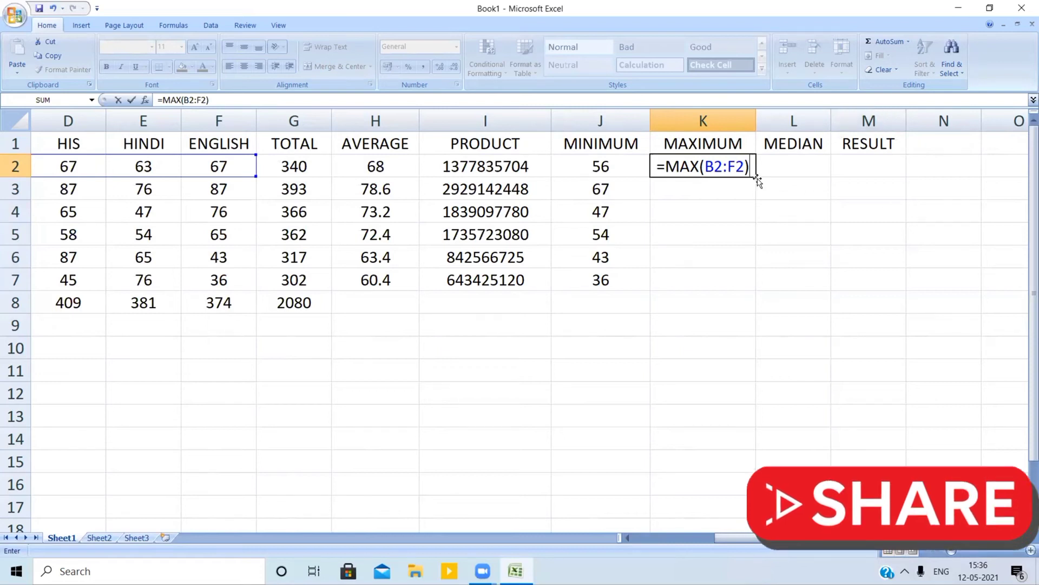
pyautogui.press('Return')
pyautogui.click(729, 171)
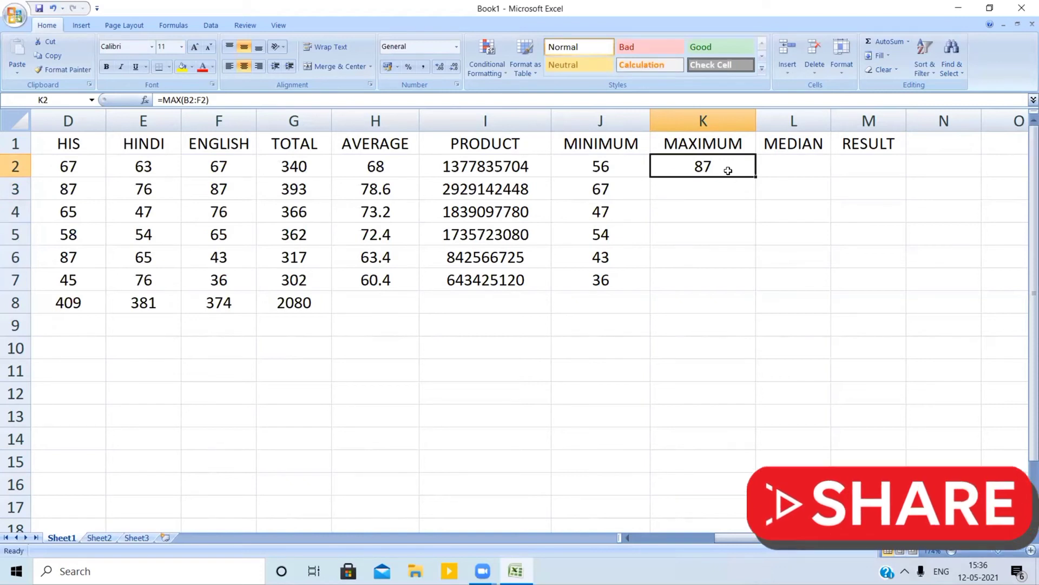
pyautogui.moveTo(756, 176); pyautogui.dragTo(749, 298)
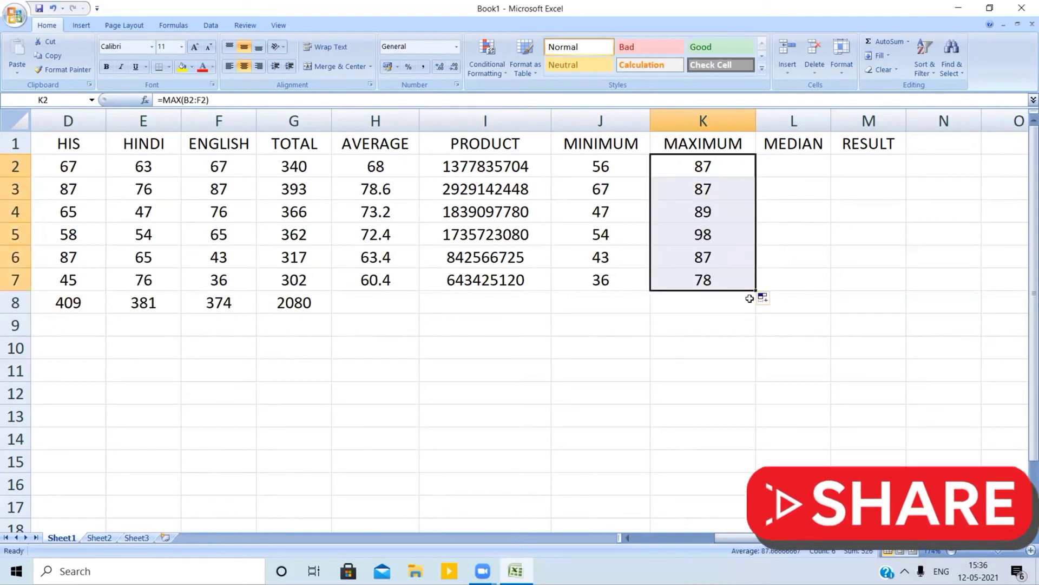
# Enter the formula =MEDIAN(B2:F2) in L2 for the median mark and copy it down to L7
pyautogui.click(802, 164)
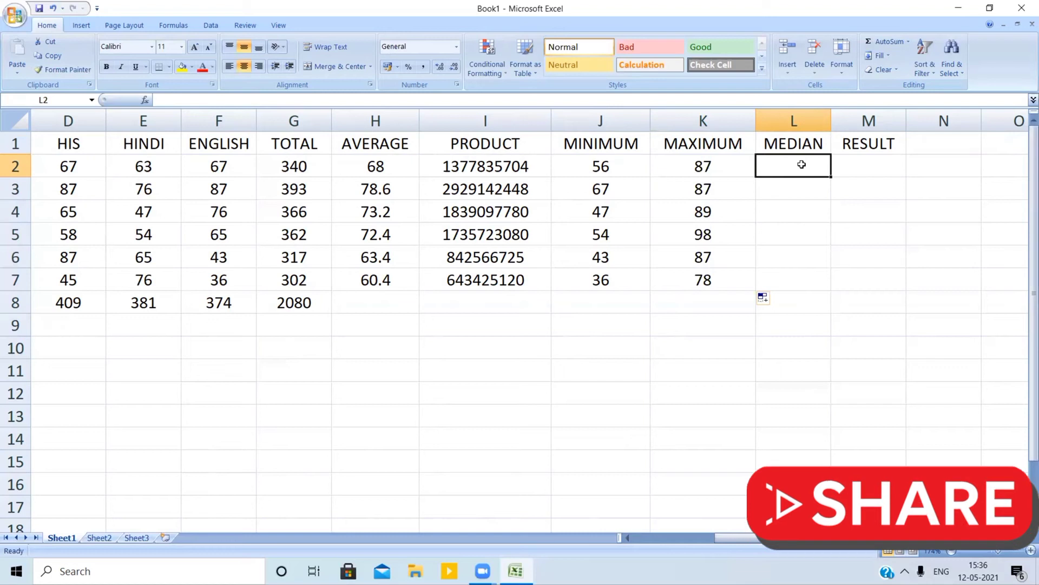
pyautogui.write('=')
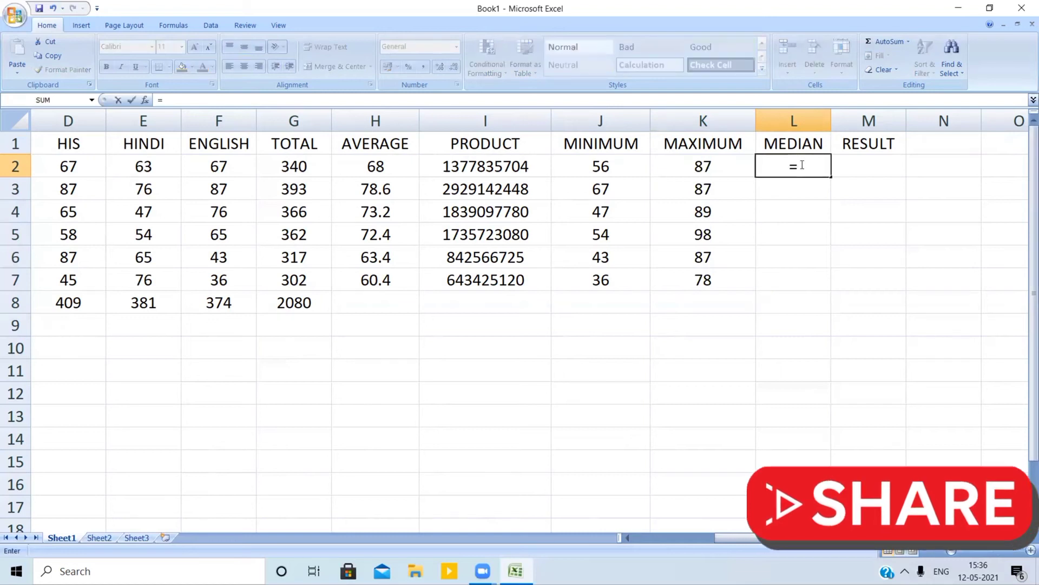
pyautogui.write('MEDIAN')
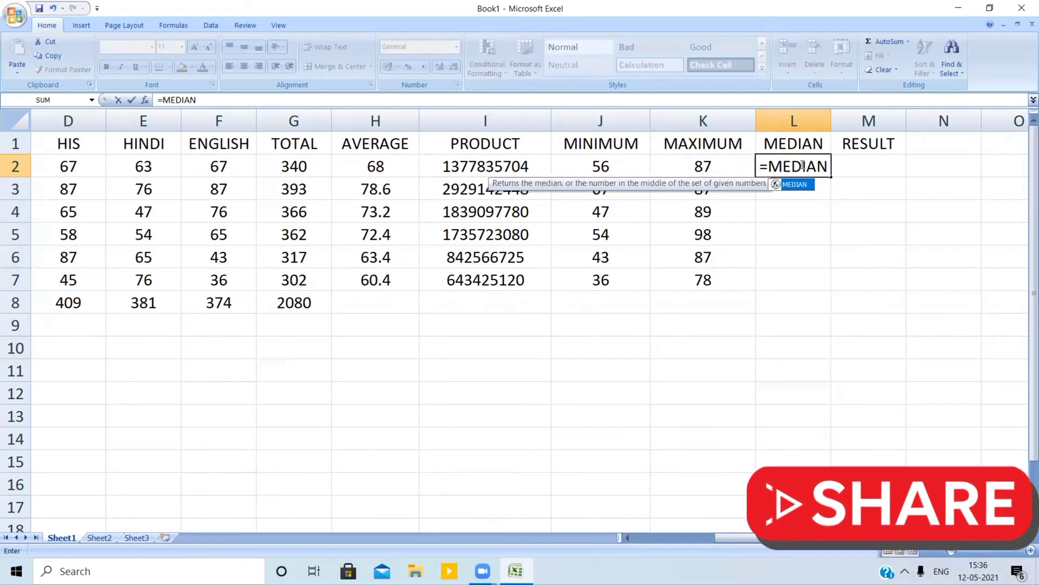
pyautogui.write('(B2:')
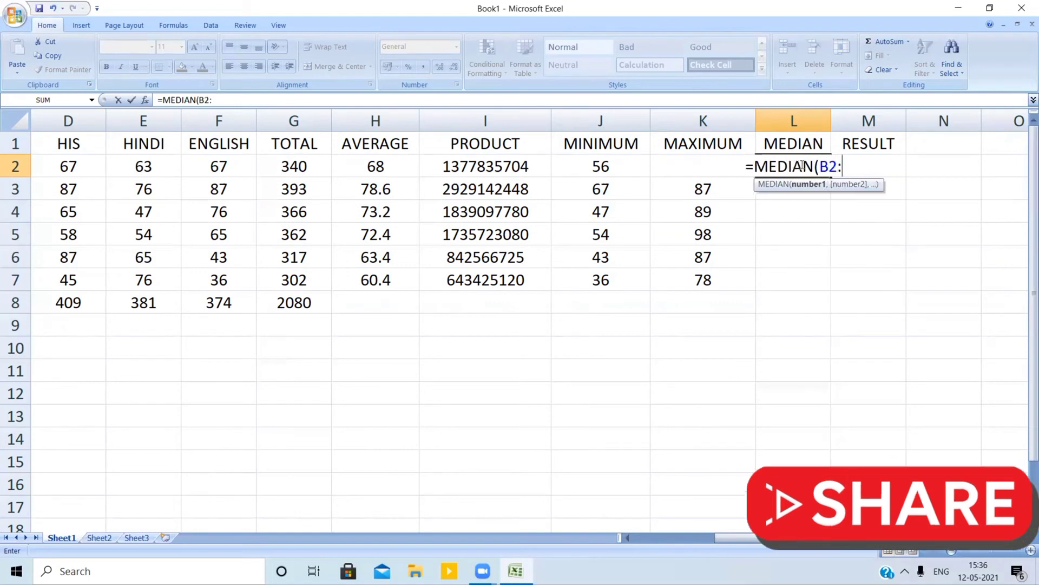
pyautogui.write('F2)')
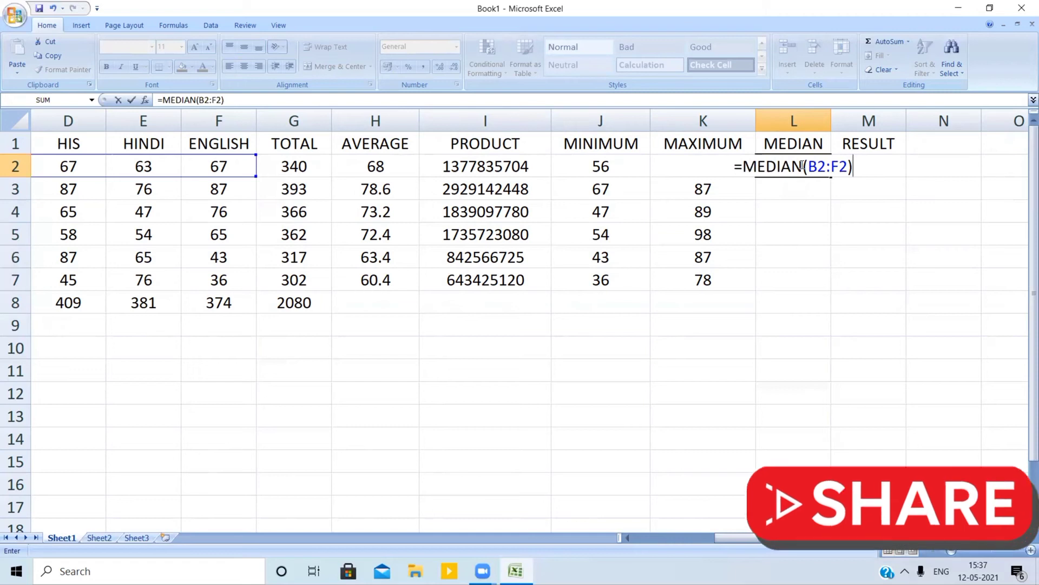
pyautogui.press('Return')
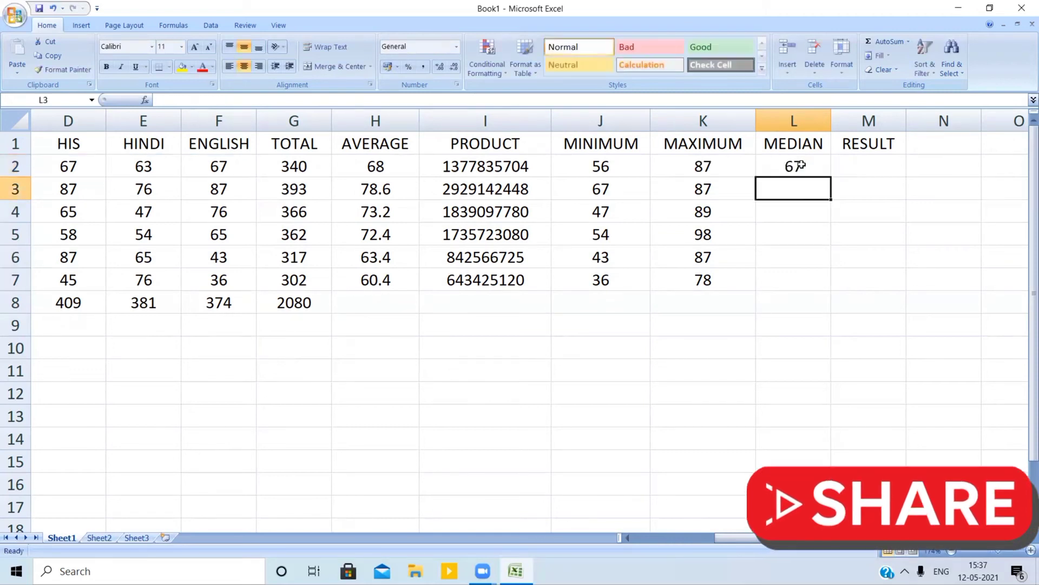
pyautogui.click(800, 165)
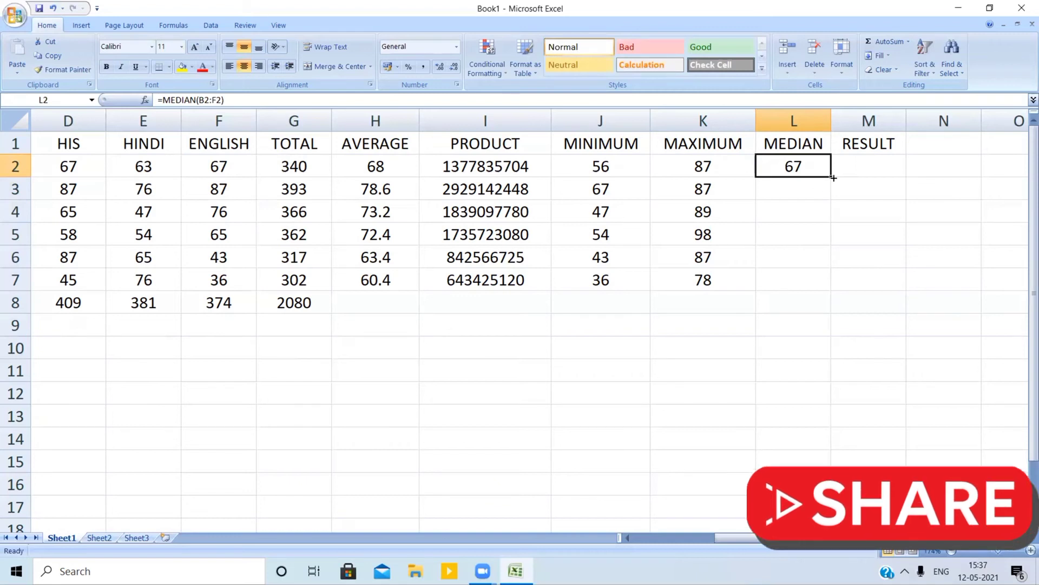
pyautogui.moveTo(834, 178); pyautogui.dragTo(817, 289)
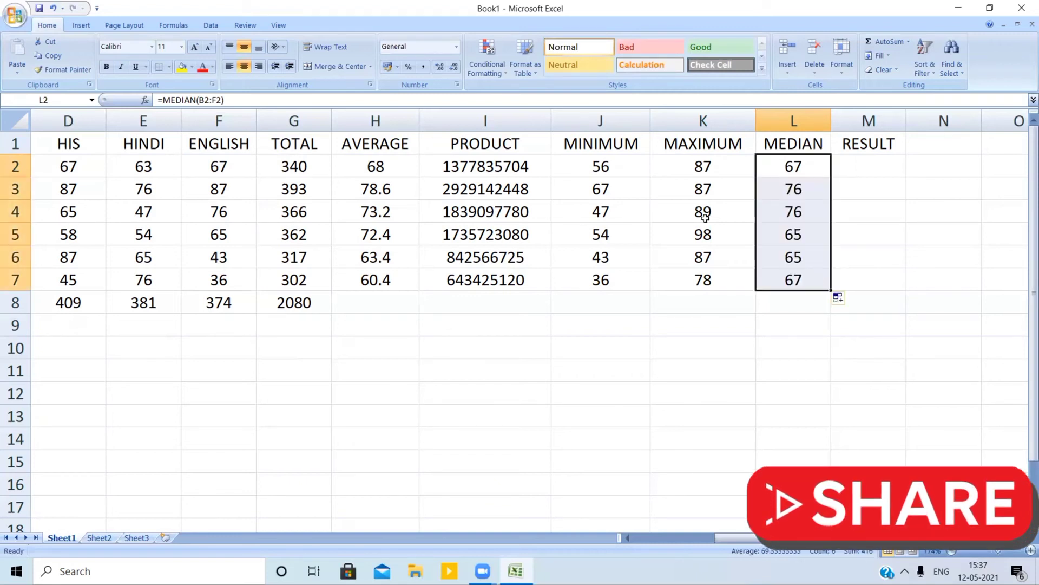
pyautogui.click(626, 172)
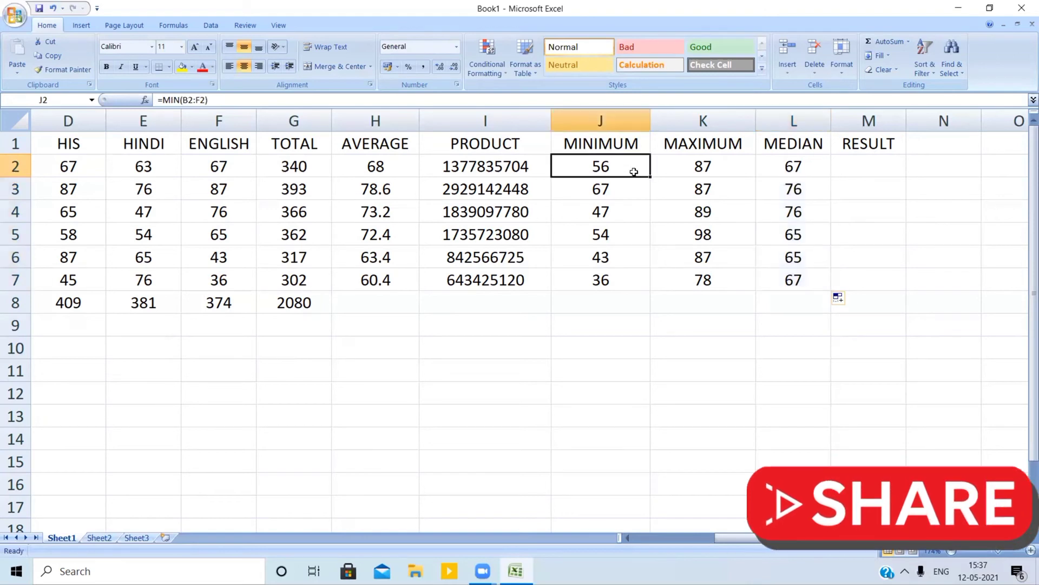
pyautogui.click(680, 165)
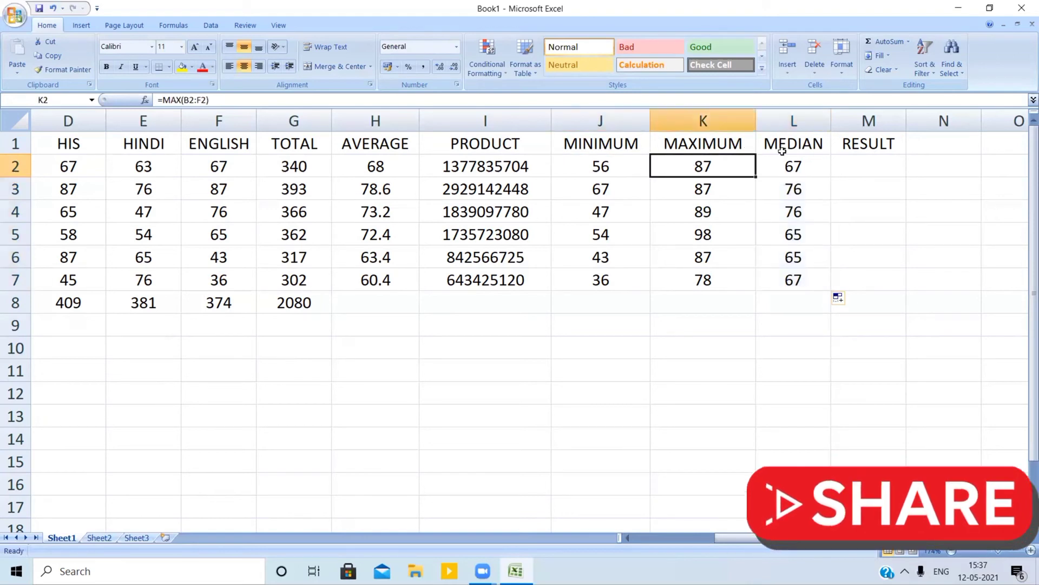
pyautogui.click(789, 166)
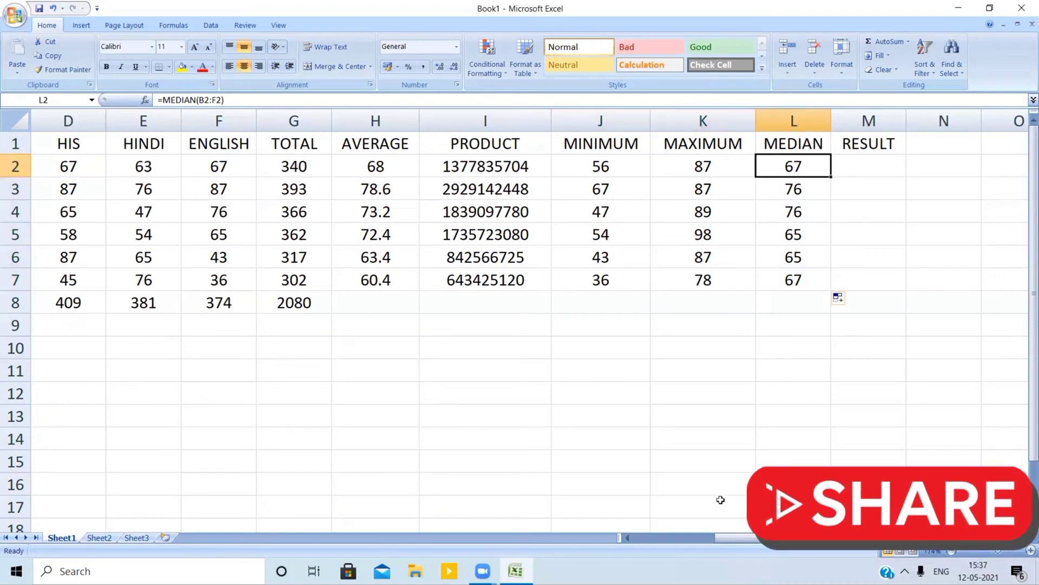
# Widen column A slightly and label cell A11 as MINIMUM below the PRODUCT row
pyautogui.hscroll(-3, 726, 533)
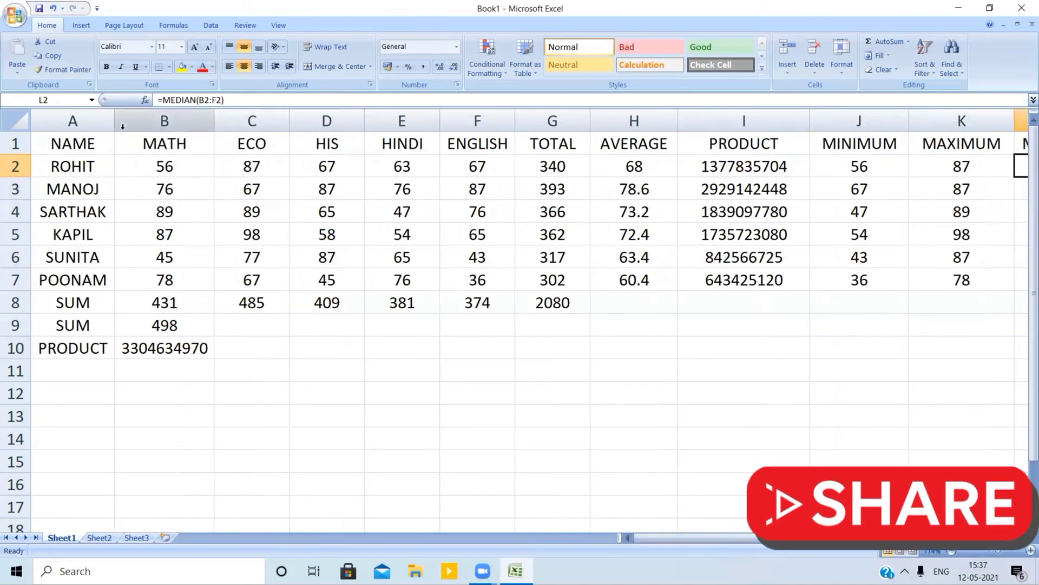
pyautogui.moveTo(116, 128); pyautogui.dragTo(139, 126)
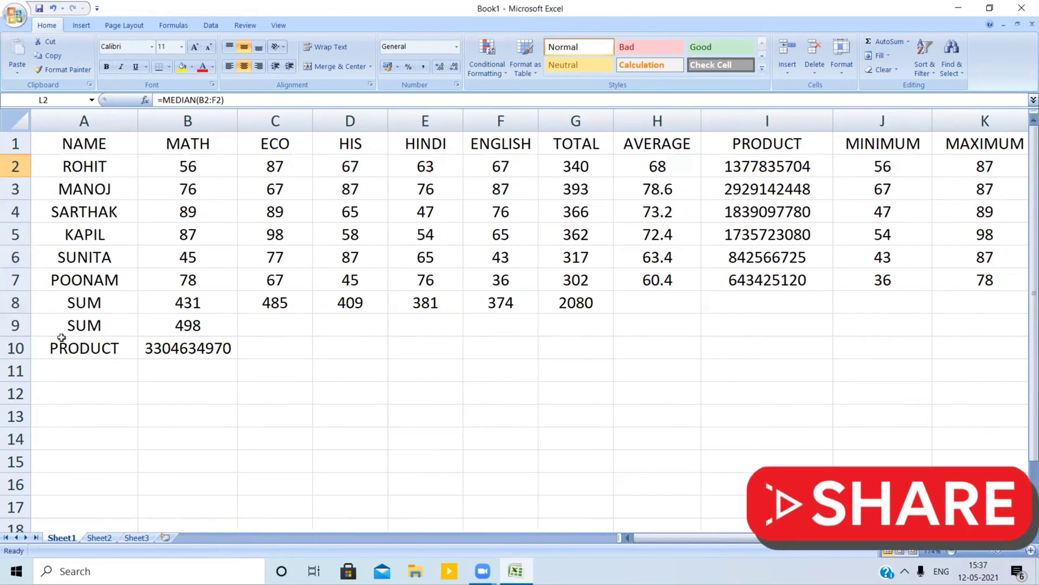
pyautogui.click(78, 370)
pyautogui.write('=MI')
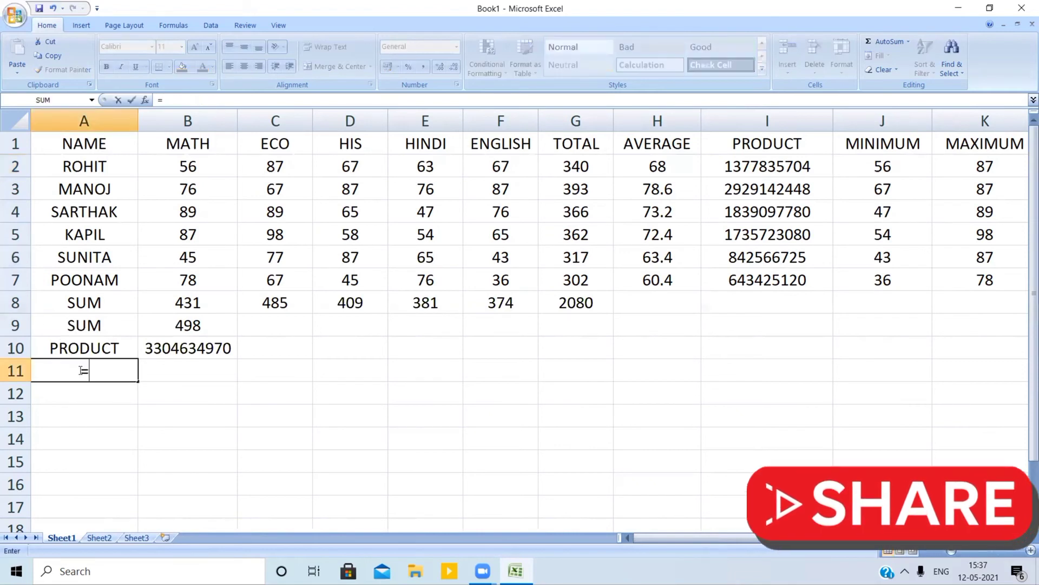
pyautogui.press('BackSpace')
pyautogui.press('BackSpace')
pyautogui.press('BackSpace')
pyautogui.write('MI')
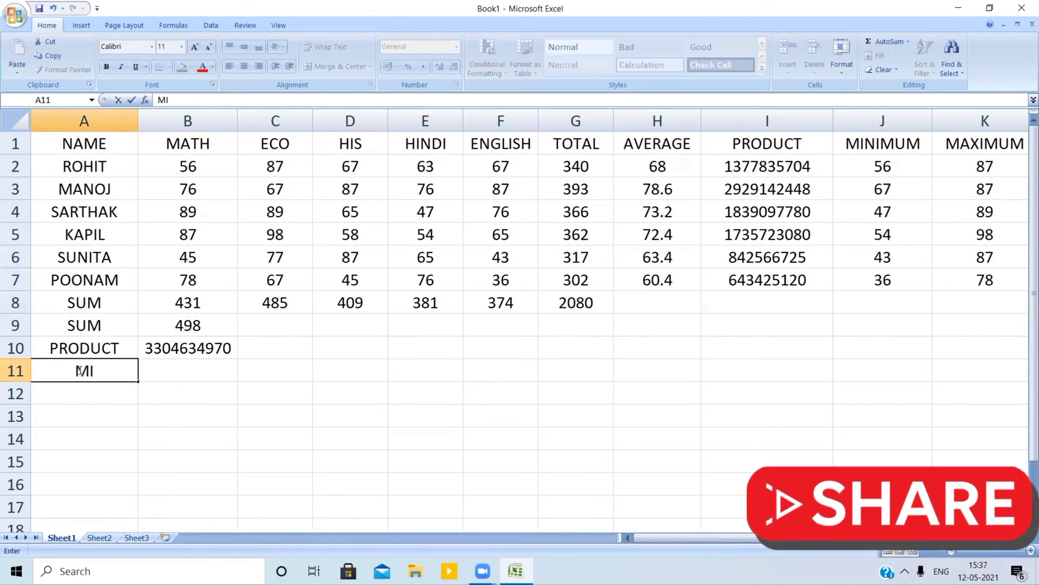
pyautogui.write('NIMUM')
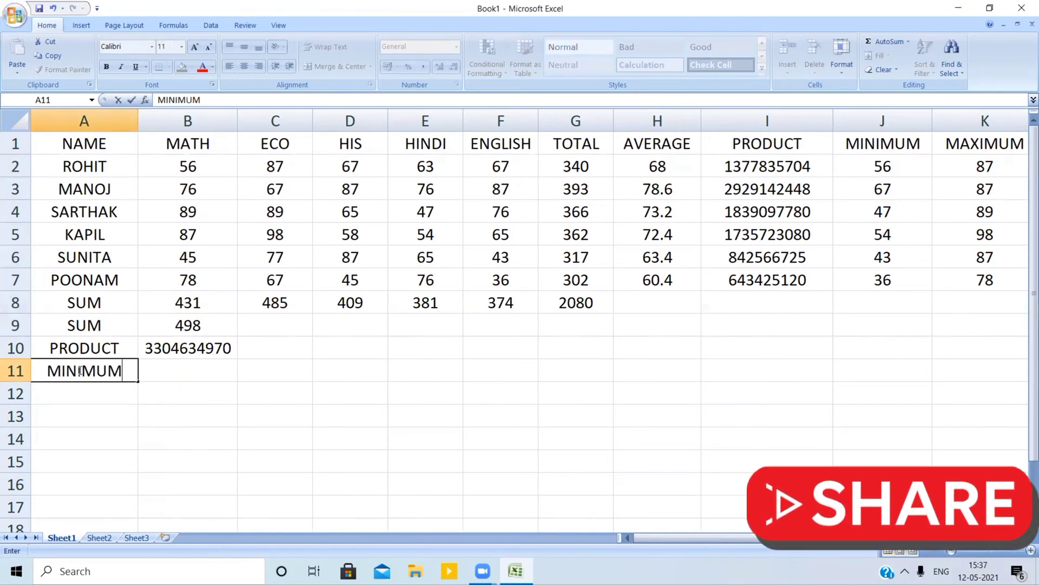
pyautogui.press('Return')
# Label cell A12 as MAXIMUM and cell A13 as MEDIAN
pyautogui.write('MAXIMUM')
pyautogui.press('Return')
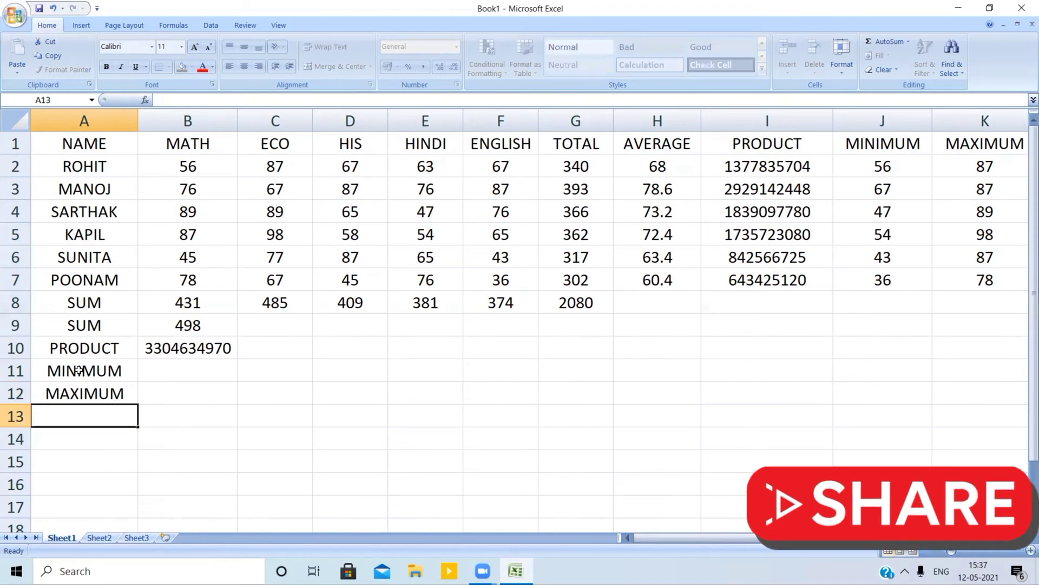
pyautogui.write('MEDIAN')
pyautogui.press('Right')
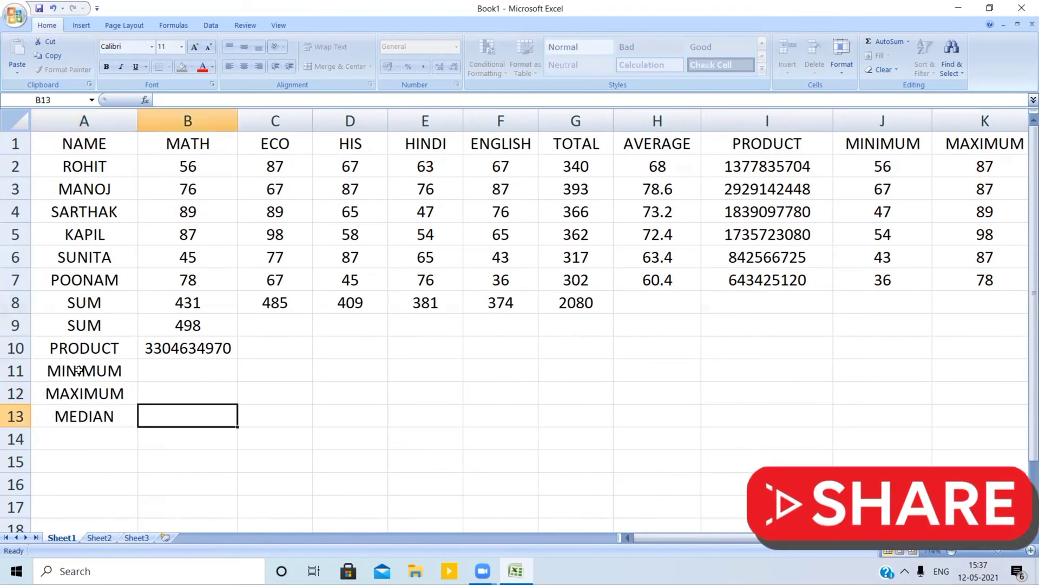
# Enter the formula =MIN(B2:B7) in B11 for the lowest MATH mark and copy it across to F11
pyautogui.press('Up')
pyautogui.press('Up')
pyautogui.write('=')
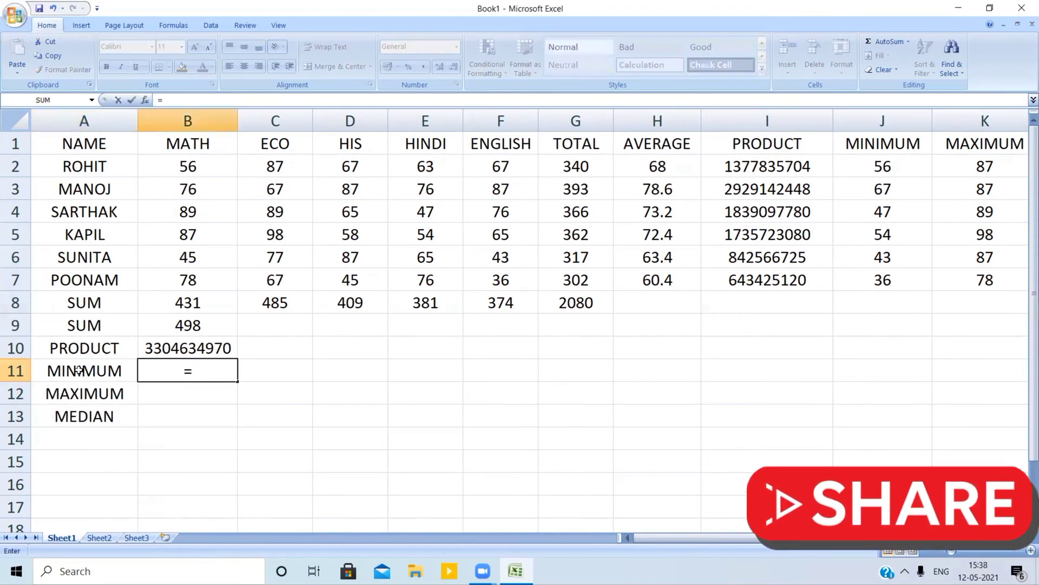
pyautogui.write('MI')
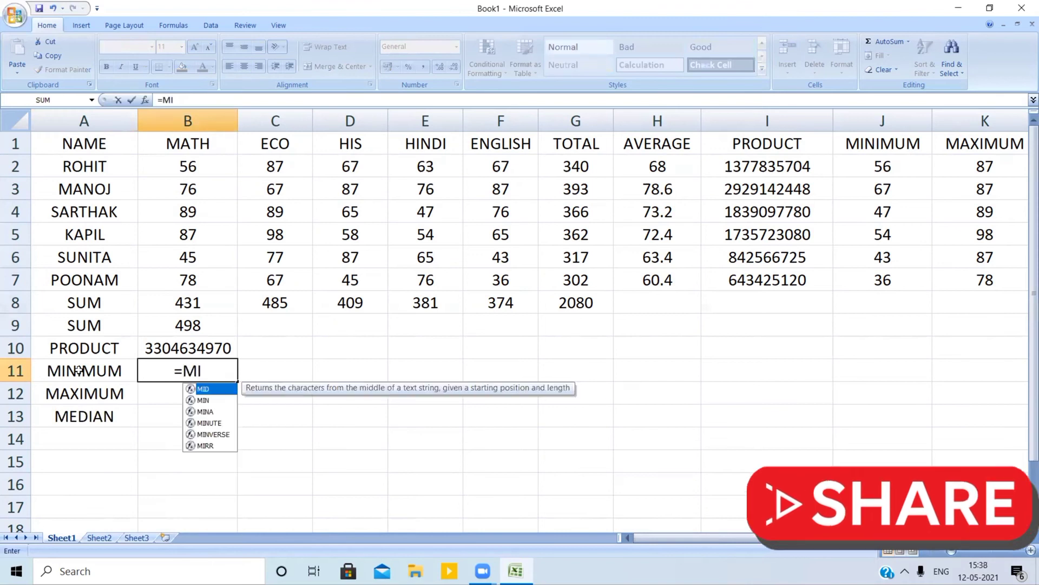
pyautogui.write('N(B2:F')
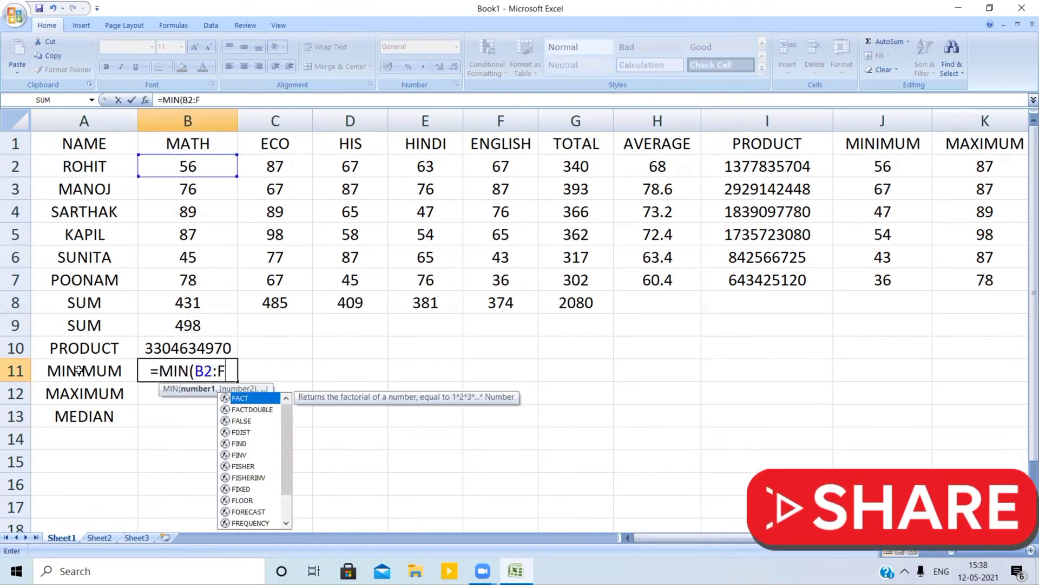
pyautogui.press('BackSpace')
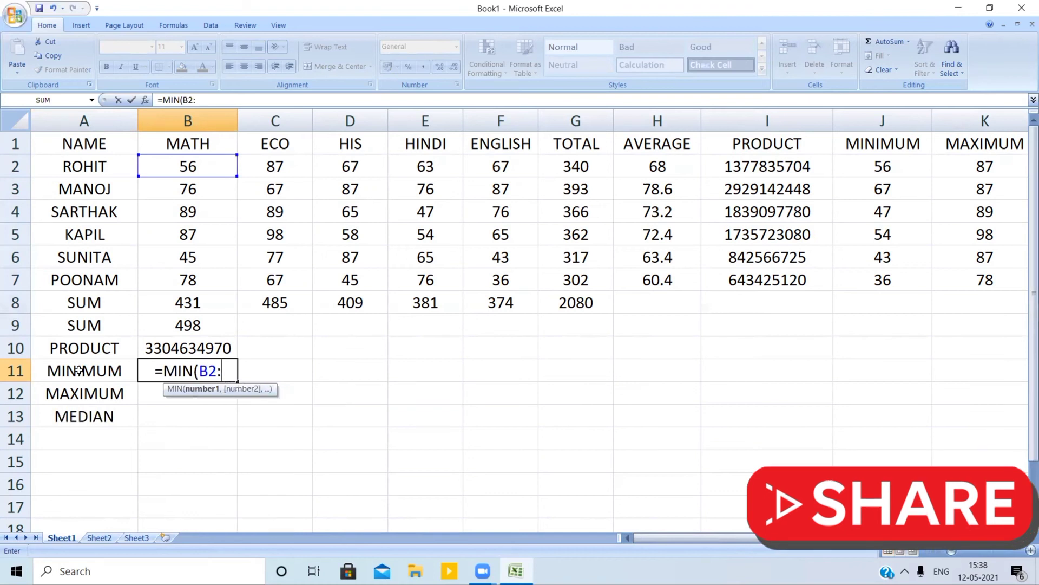
pyautogui.write('B')
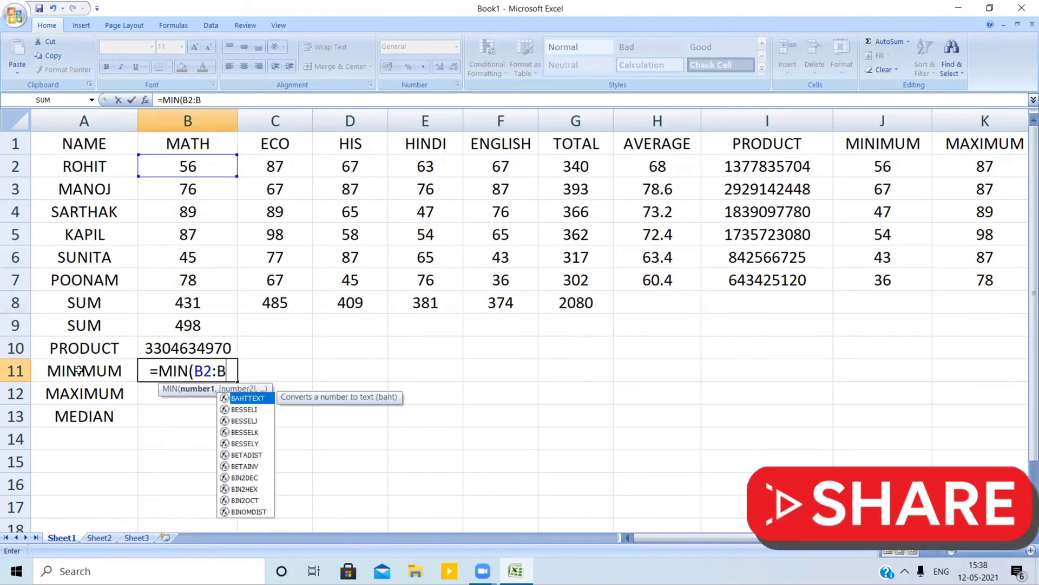
pyautogui.write('7')
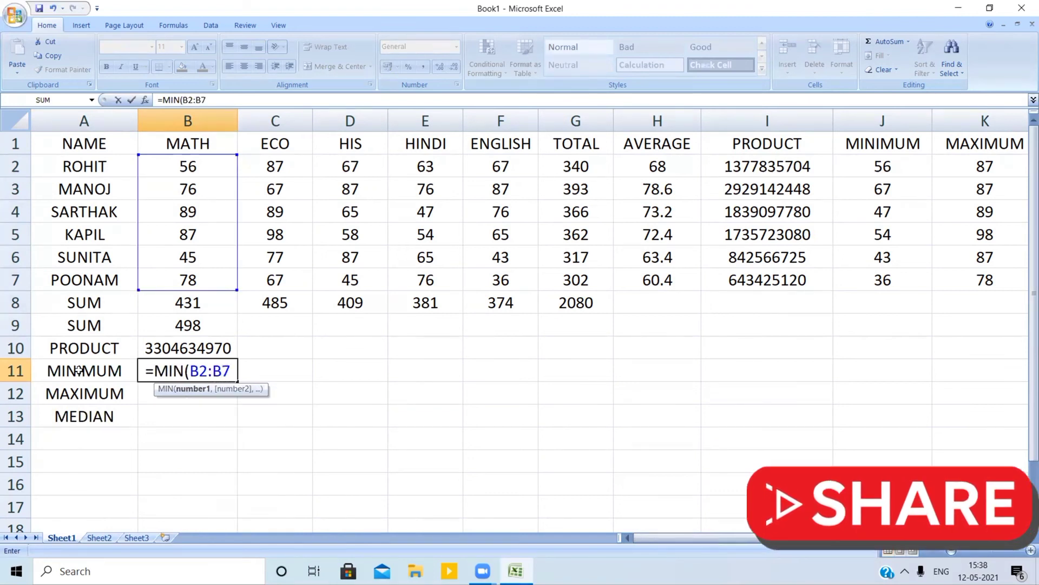
pyautogui.write(')')
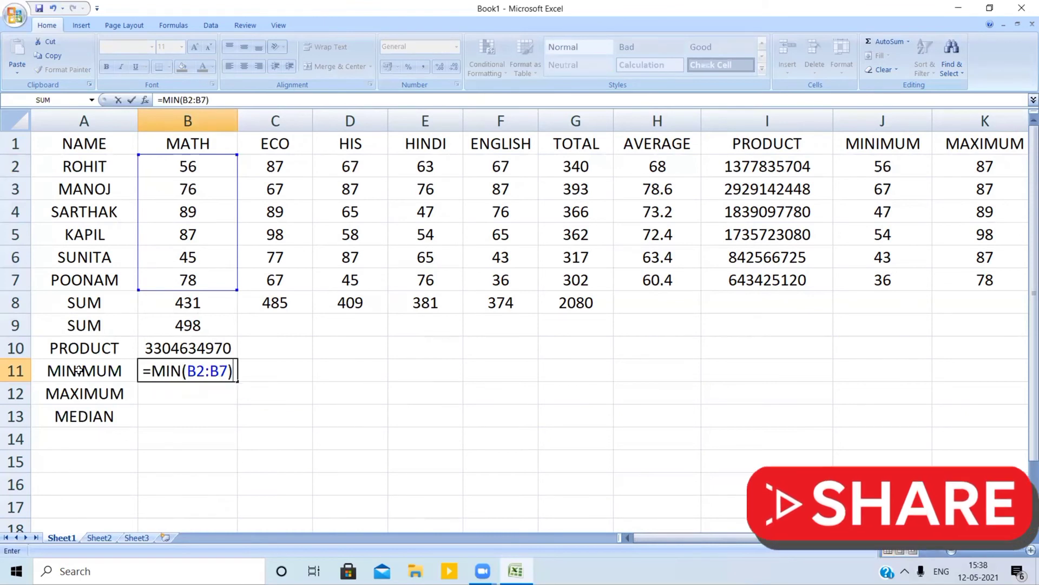
pyautogui.press('Return')
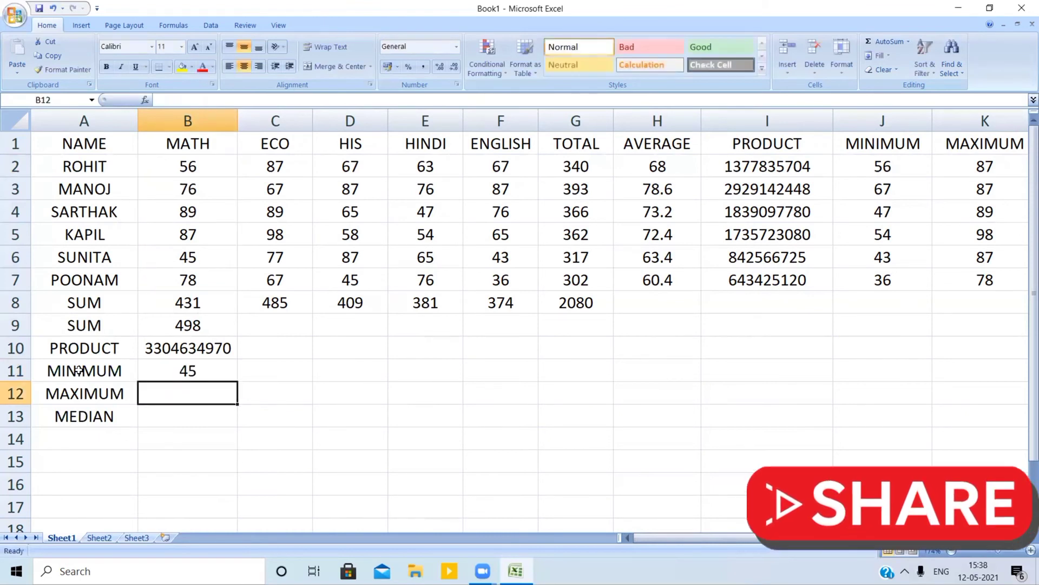
pyautogui.click(215, 373)
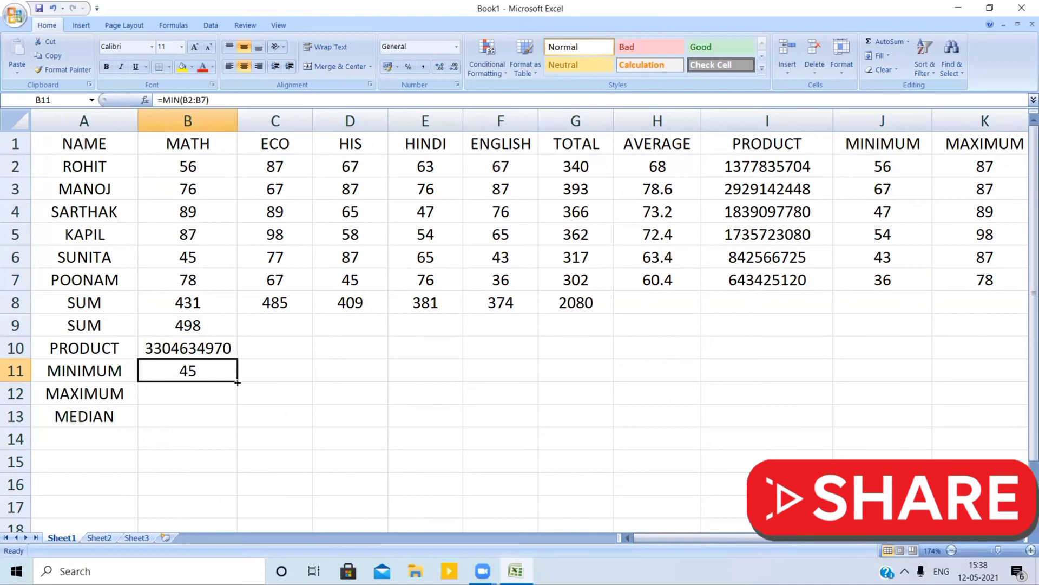
pyautogui.moveTo(237, 384); pyautogui.dragTo(533, 365)
# Enter the formula =MAX(B2:B9) in B12 beside the MAXIMUM label
pyautogui.click(209, 401)
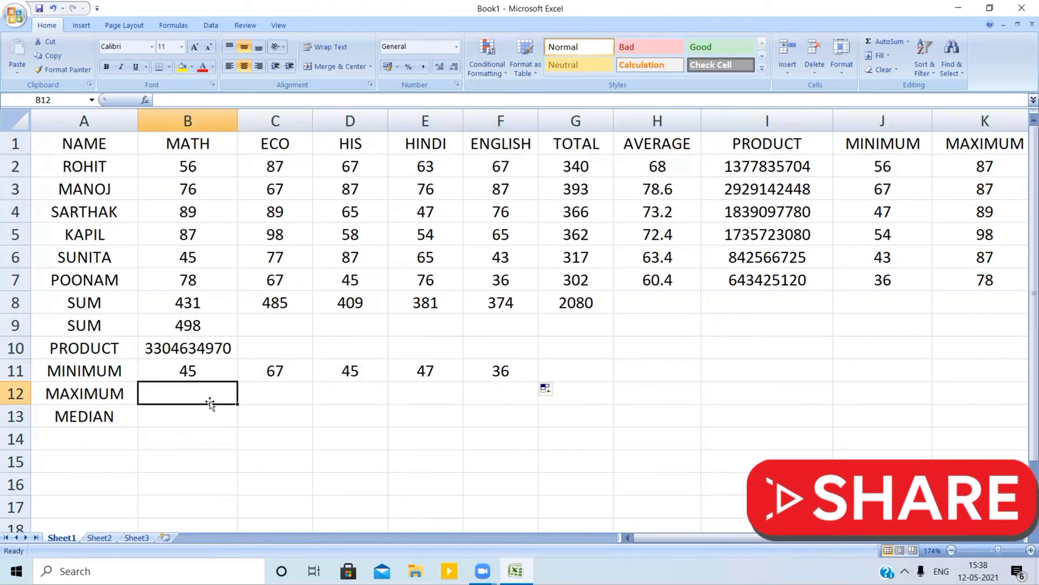
pyautogui.write('=MA')
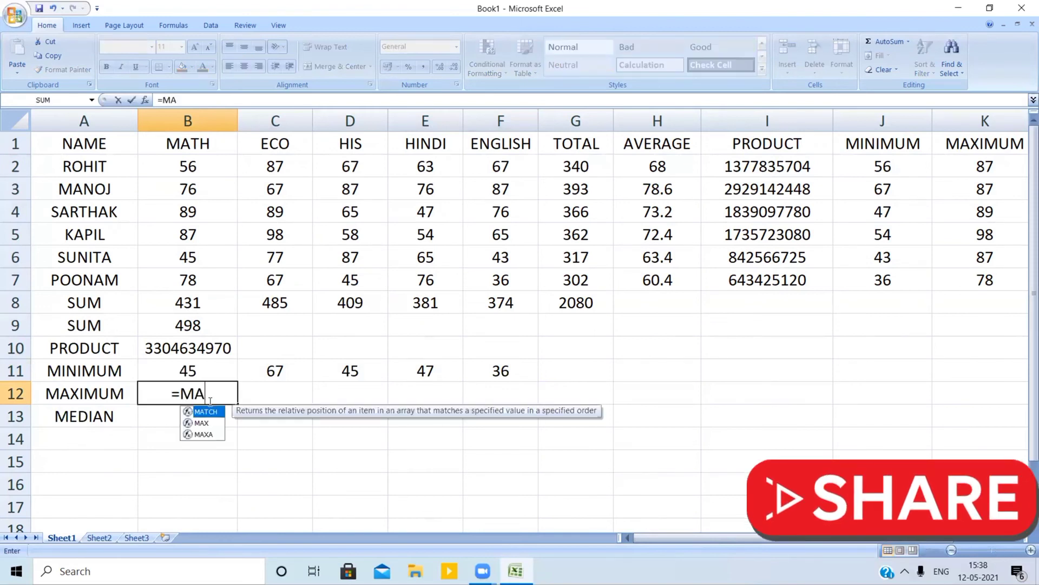
pyautogui.write('X(B2:')
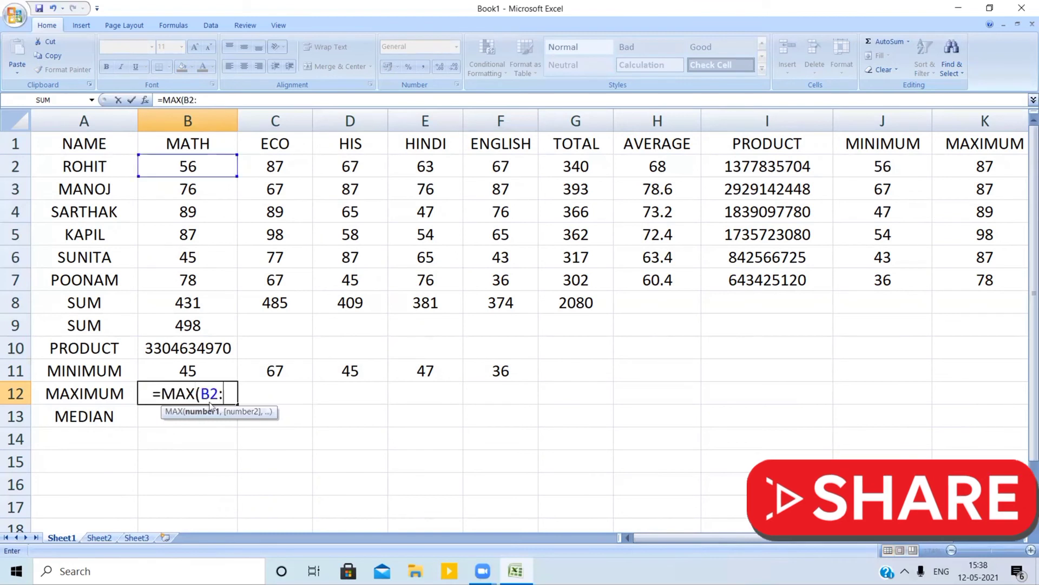
pyautogui.write('B9)')
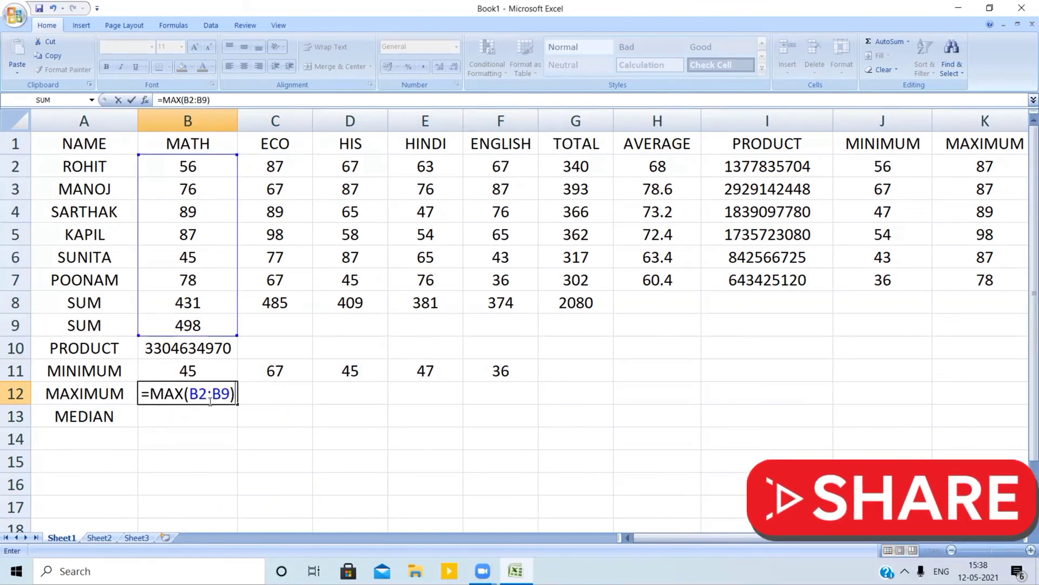
pyautogui.press('Return')
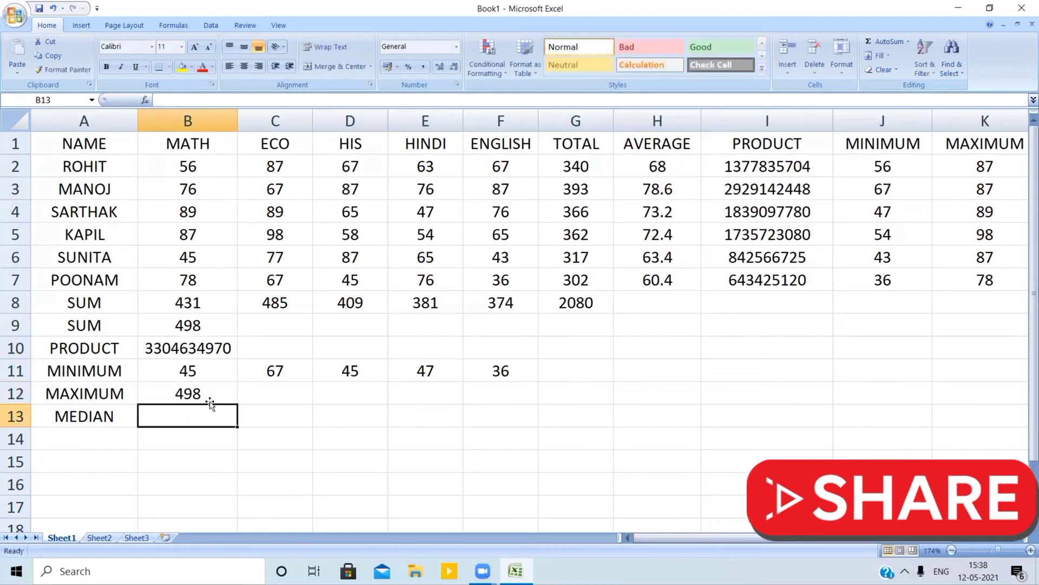
# Correct the formula in B12 to =MAX(B2:B7) and copy it across to F12
pyautogui.click(209, 392)
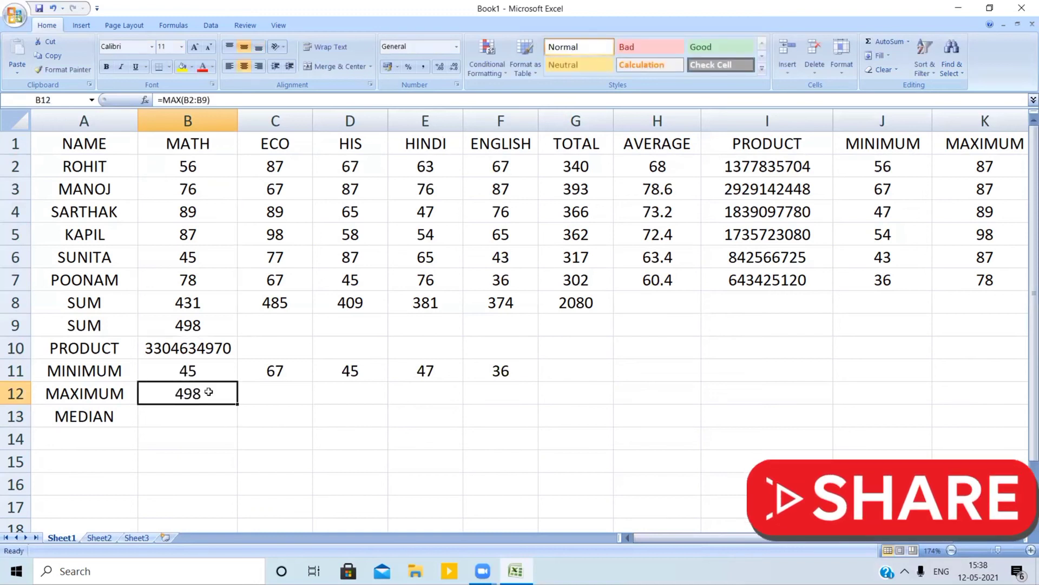
pyautogui.doubleClick(209, 392)
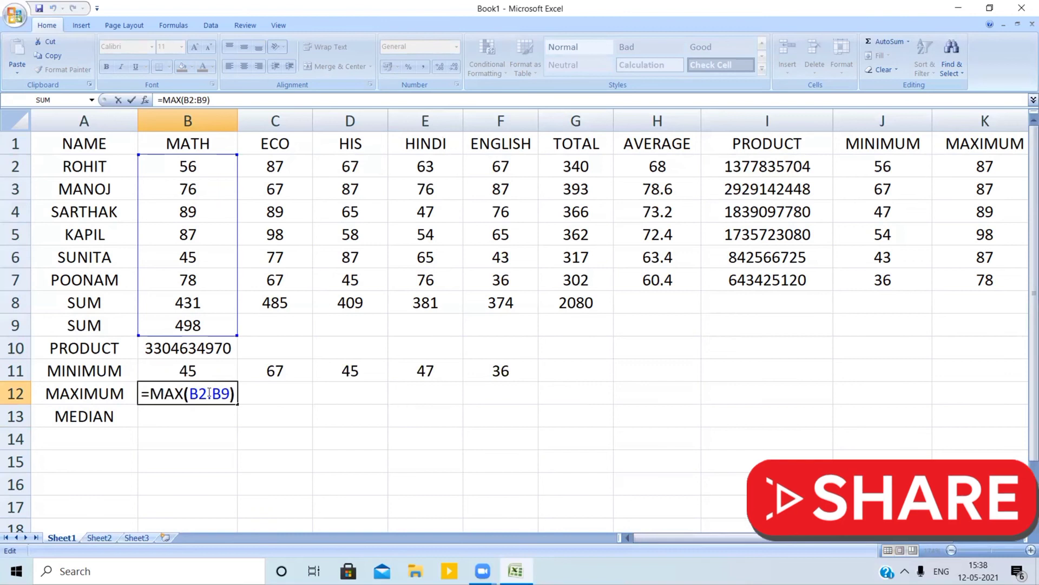
pyautogui.press('BackSpace')
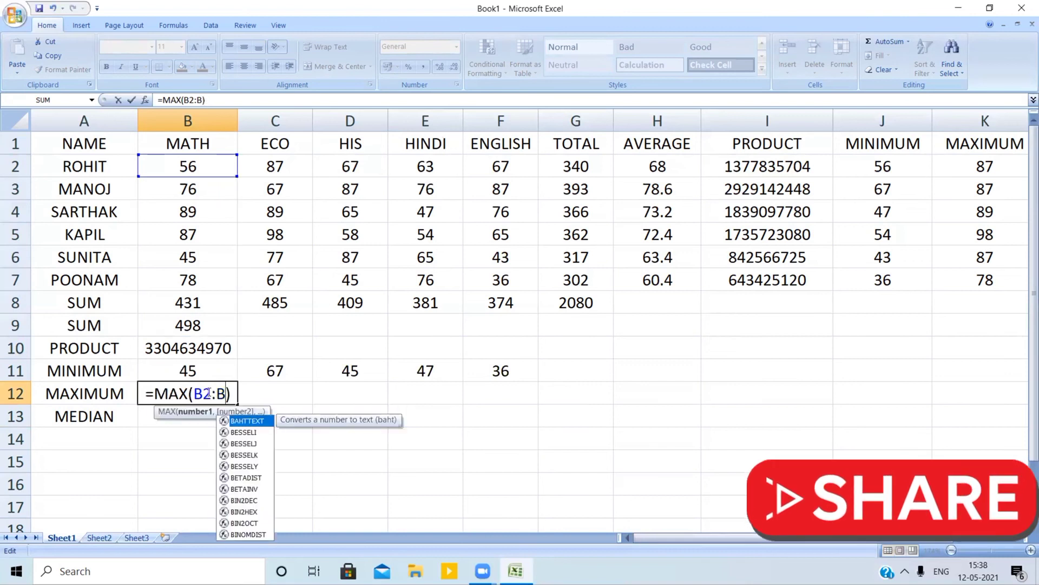
pyautogui.write('7')
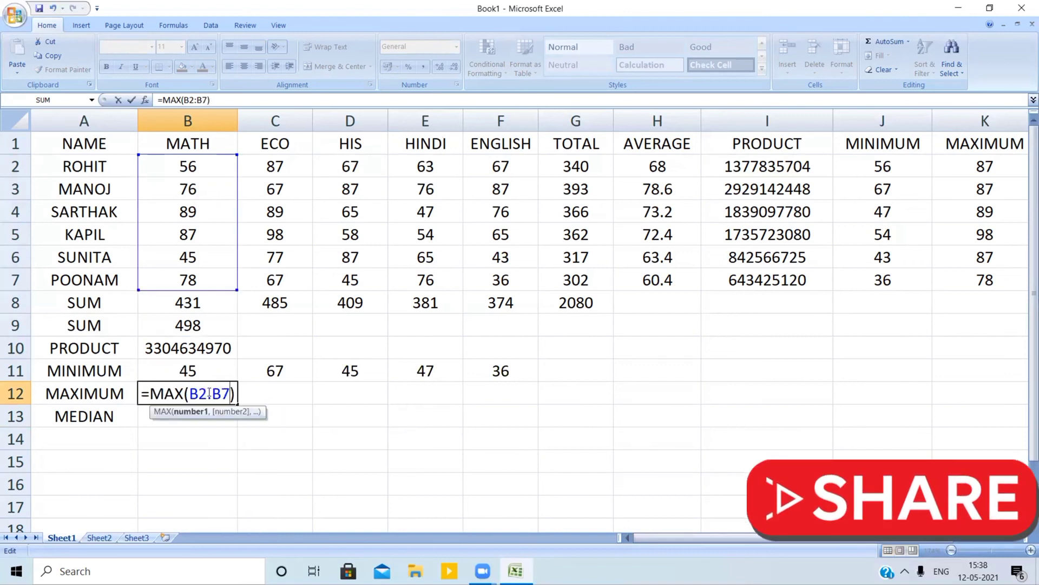
pyautogui.press('Return')
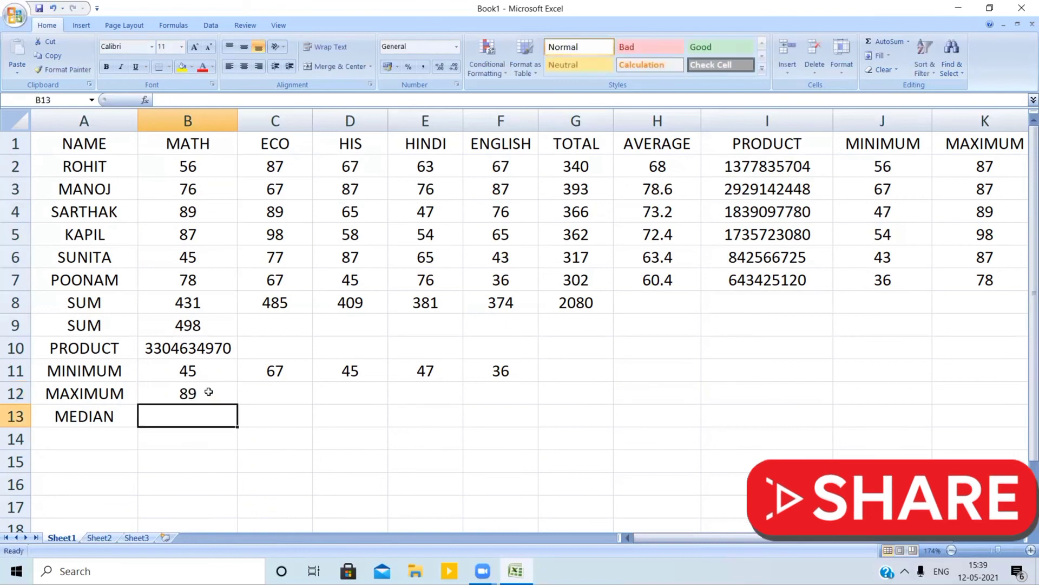
pyautogui.click(208, 392)
pyautogui.press('Down')
pyautogui.click(209, 392)
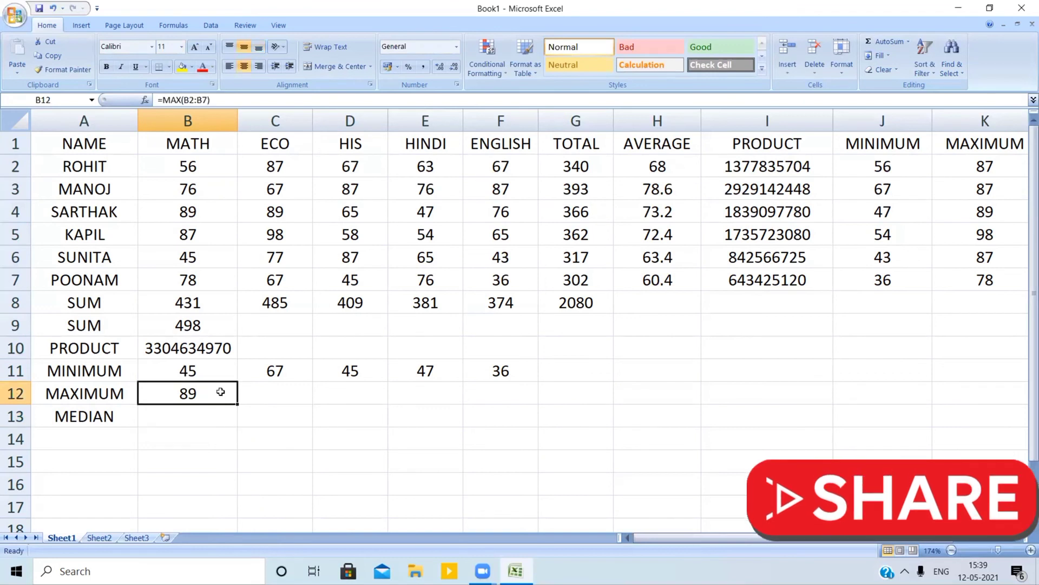
pyautogui.moveTo(238, 404); pyautogui.dragTo(524, 429)
# Enter the formula =MEDIAN(B2:B7) in B13 for the median MATH mark
pyautogui.click(183, 421)
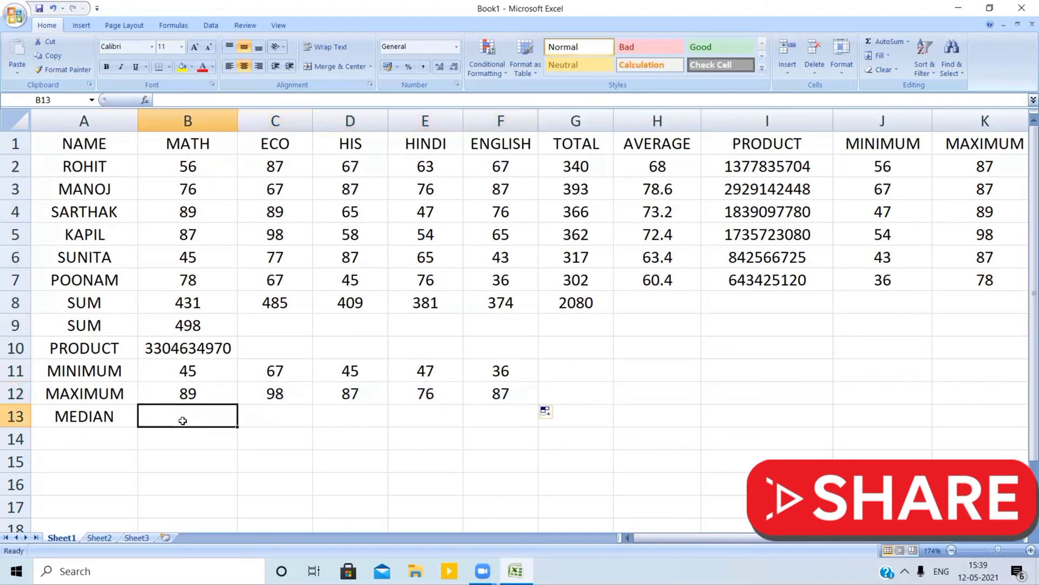
pyautogui.write('=')
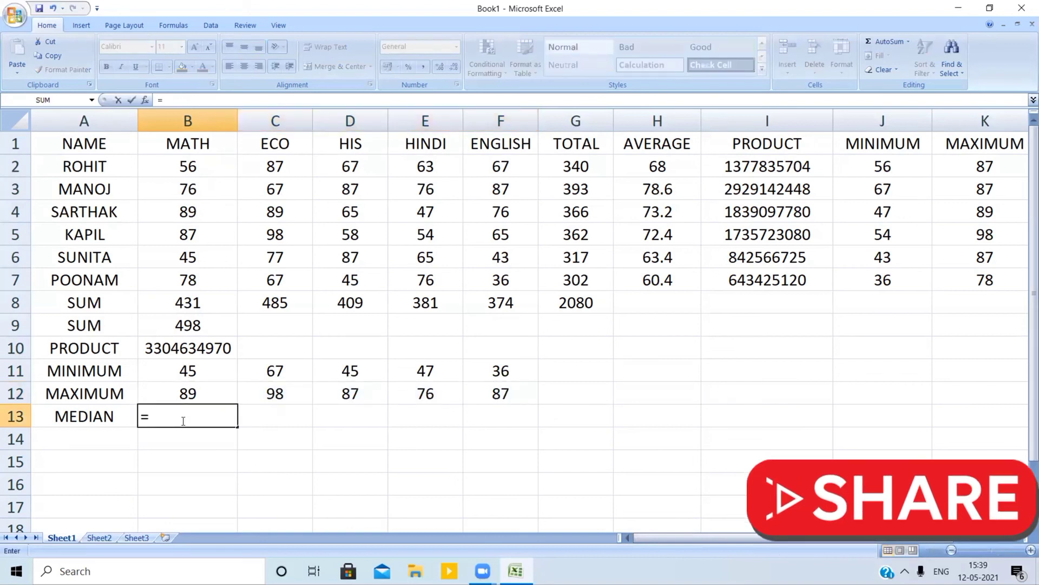
pyautogui.write('MEDIAN(B')
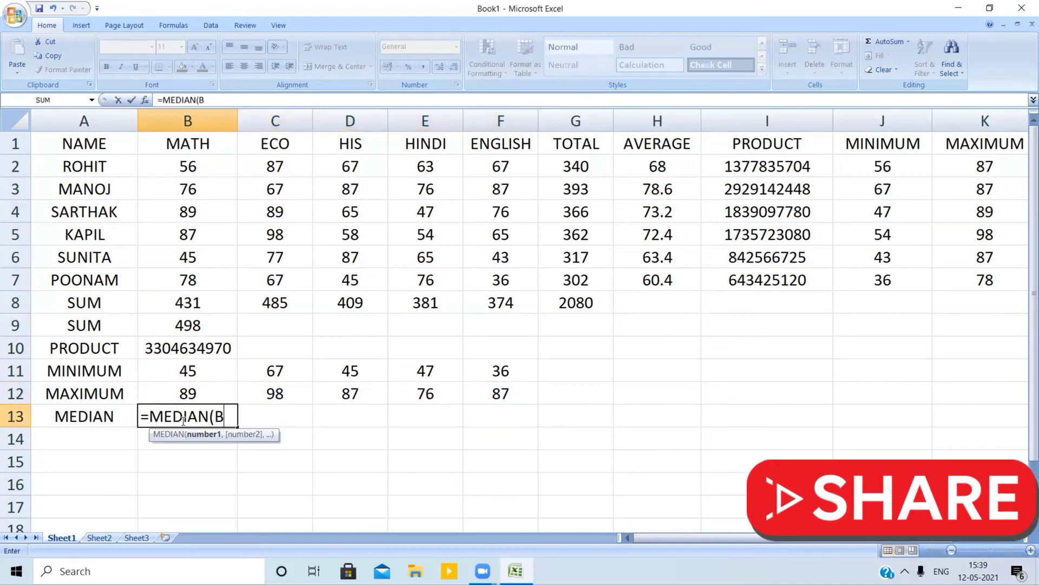
pyautogui.write('2:')
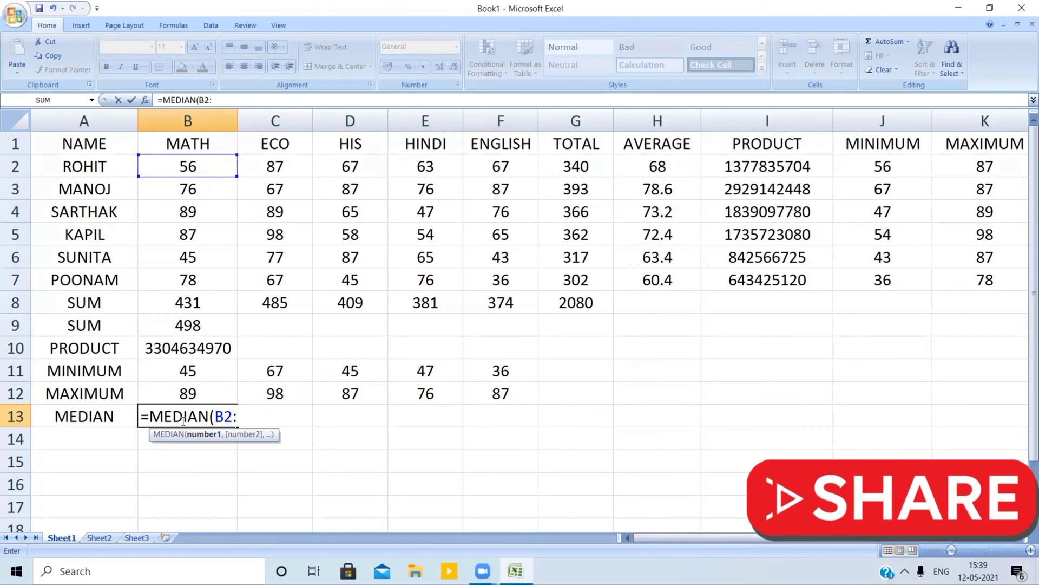
pyautogui.write('B7)')
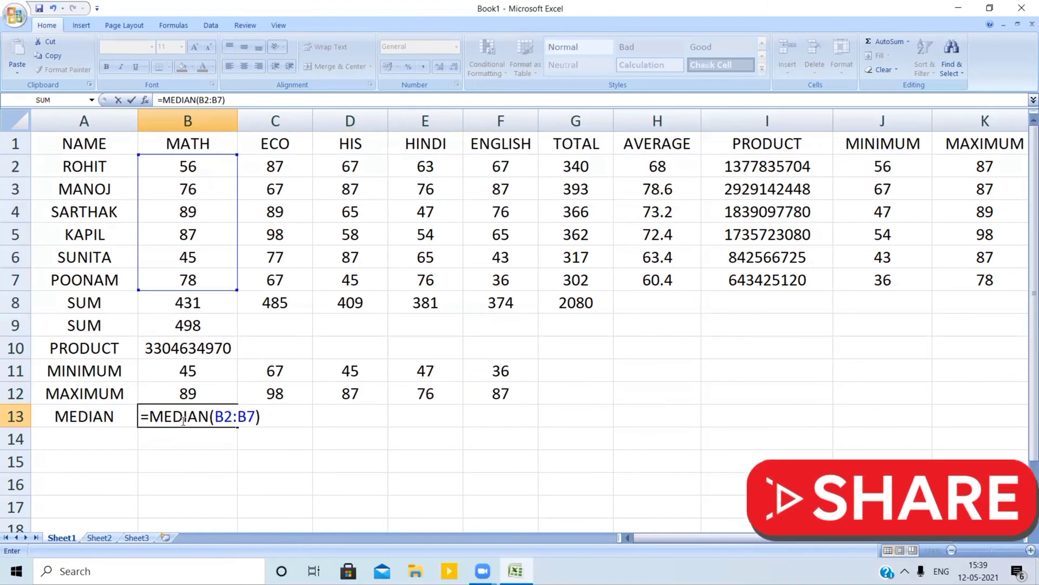
pyautogui.press('Return')
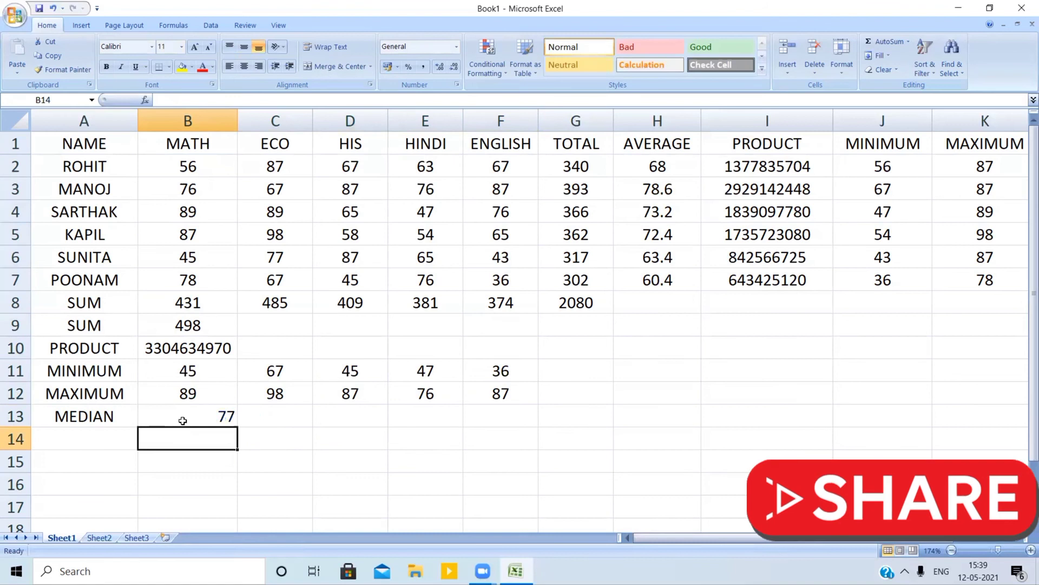
# Copy the median formula from B13 across to F13 and centre the values in B13:F13
pyautogui.click(225, 415)
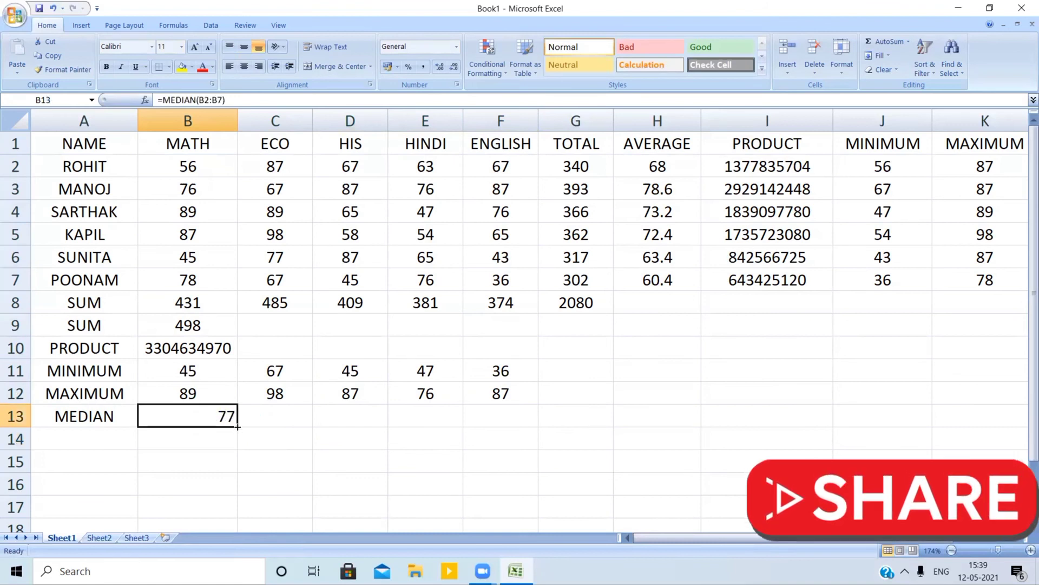
pyautogui.moveTo(236, 429); pyautogui.dragTo(506, 411)
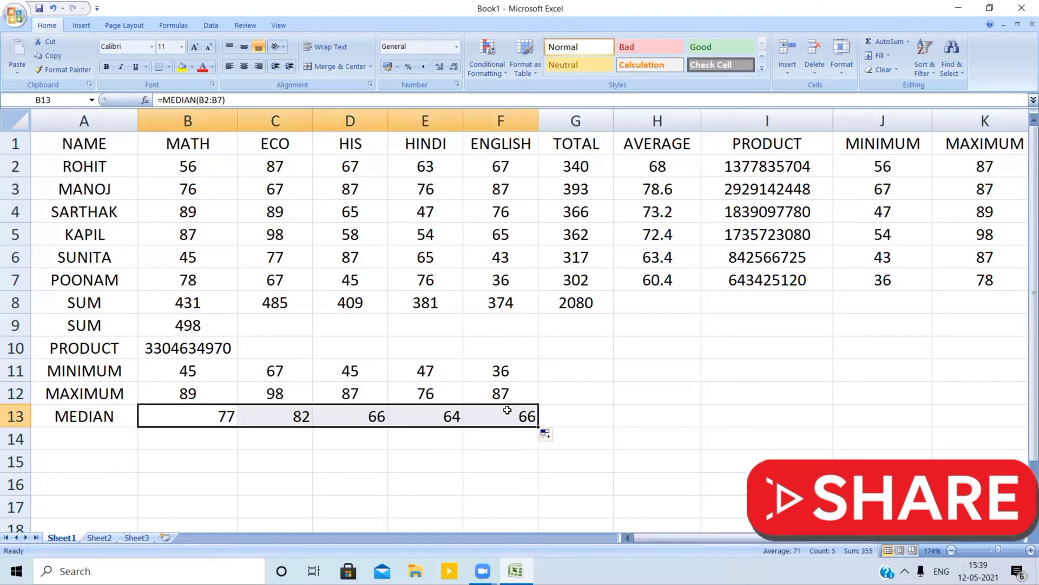
pyautogui.click(244, 66)
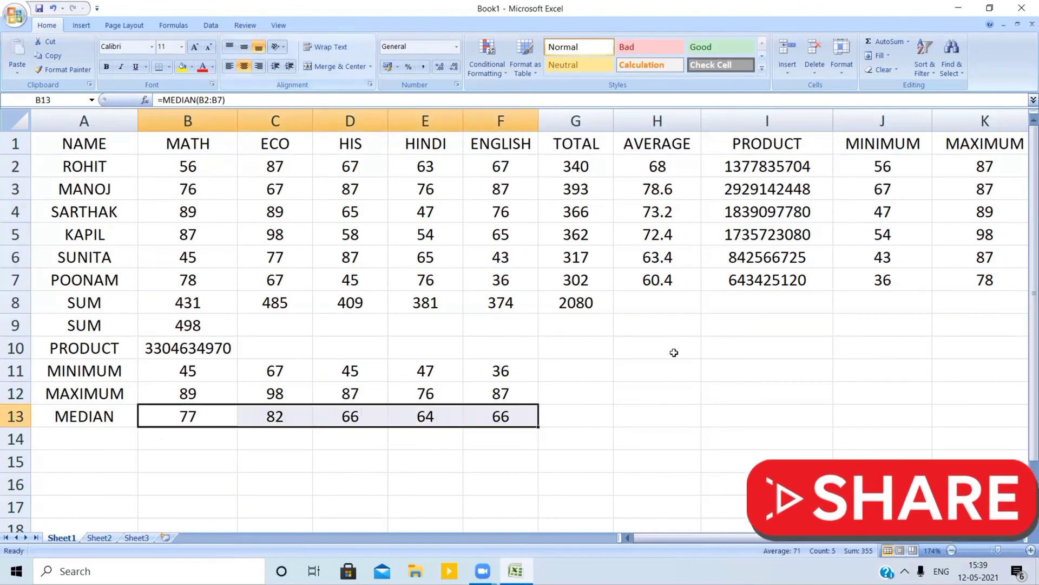
pyautogui.click(674, 352)
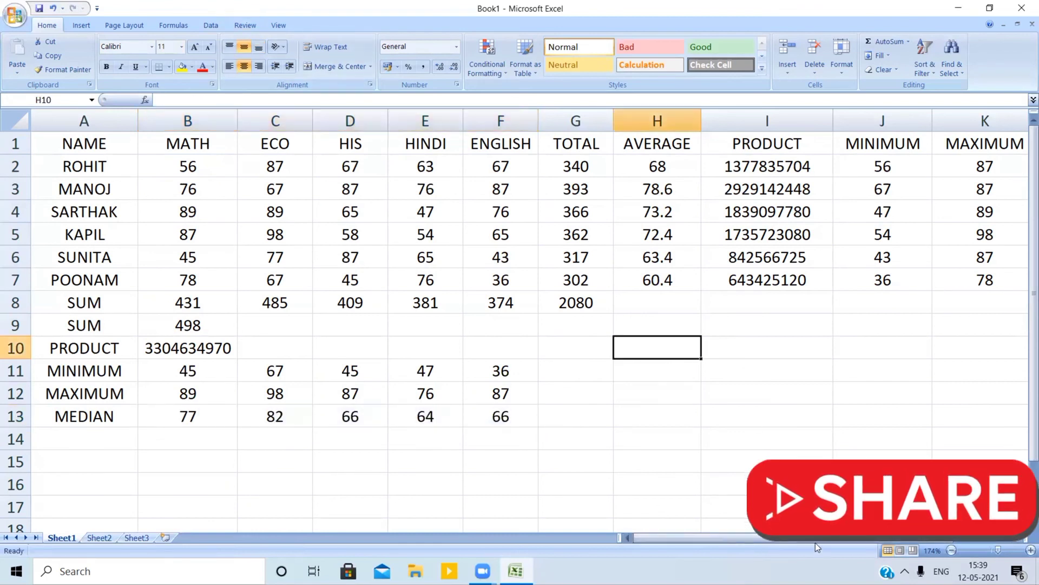
# Begin an IF formula in M2 under RESULT with the logical test G2>=350
pyautogui.moveTo(815, 538); pyautogui.dragTo(873, 538)
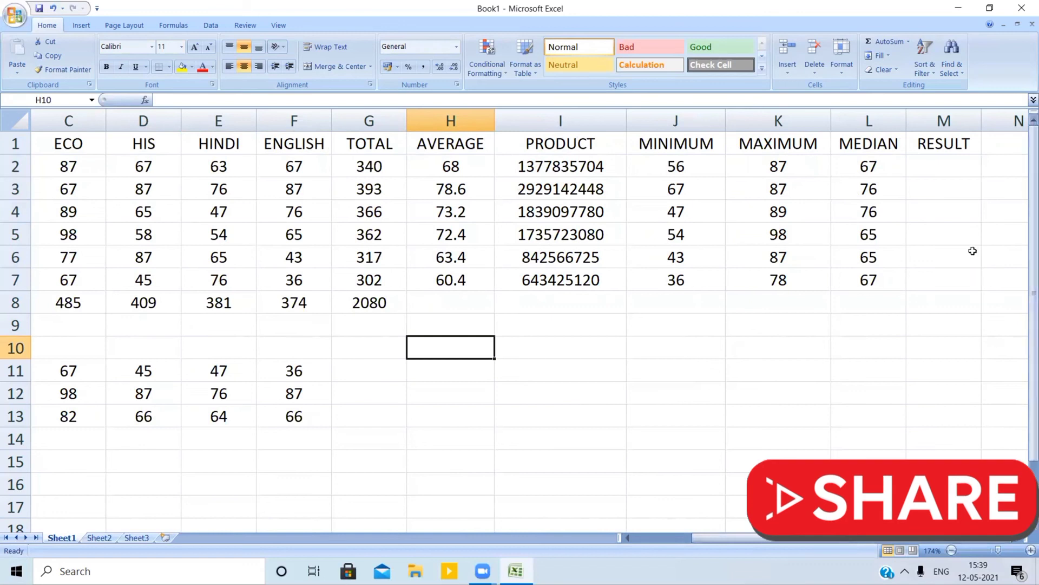
pyautogui.click(950, 174)
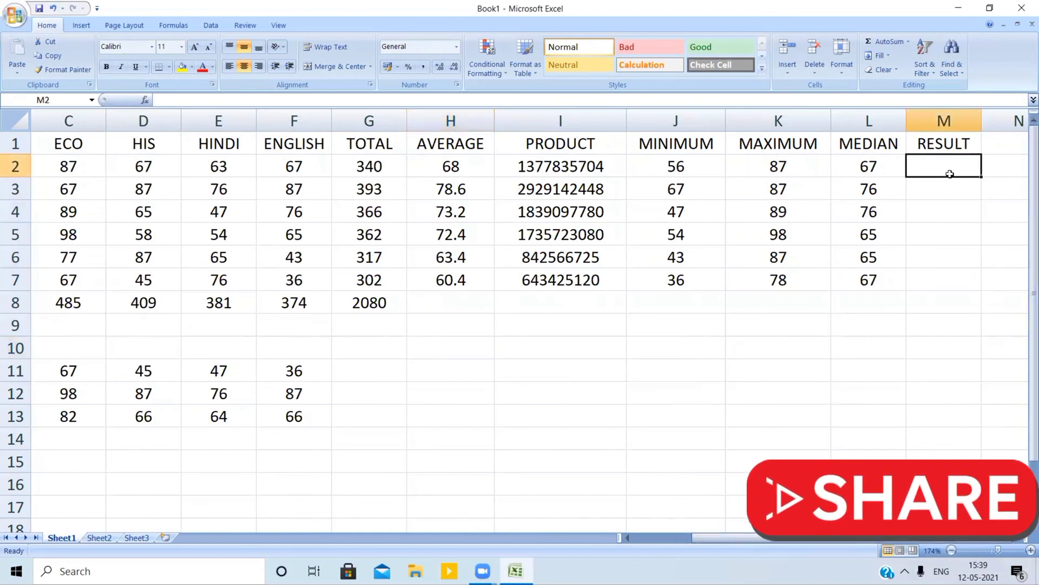
pyautogui.hscroll(2, 951, 174)
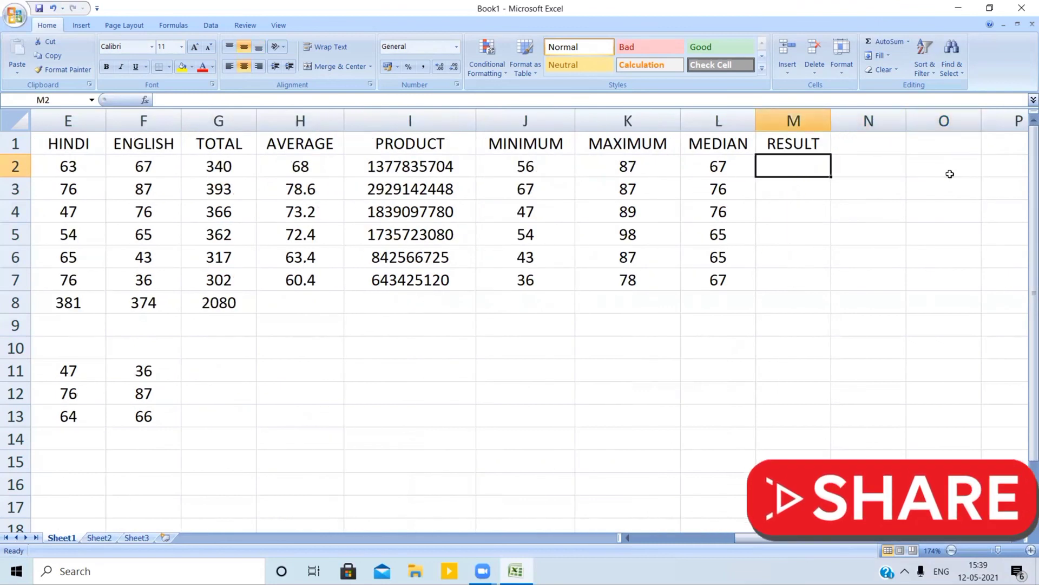
pyautogui.write('=IF')
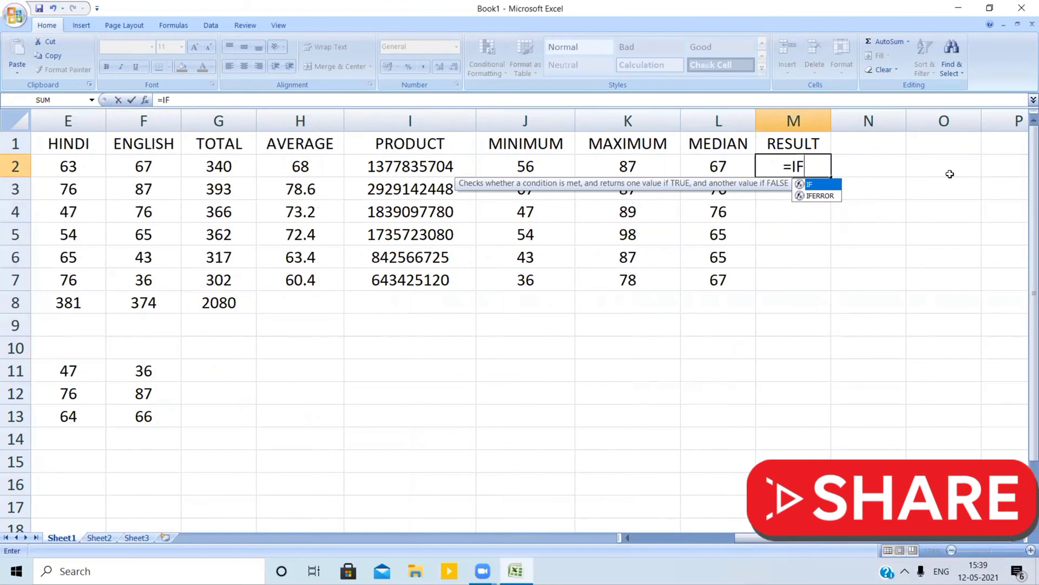
pyautogui.write('(')
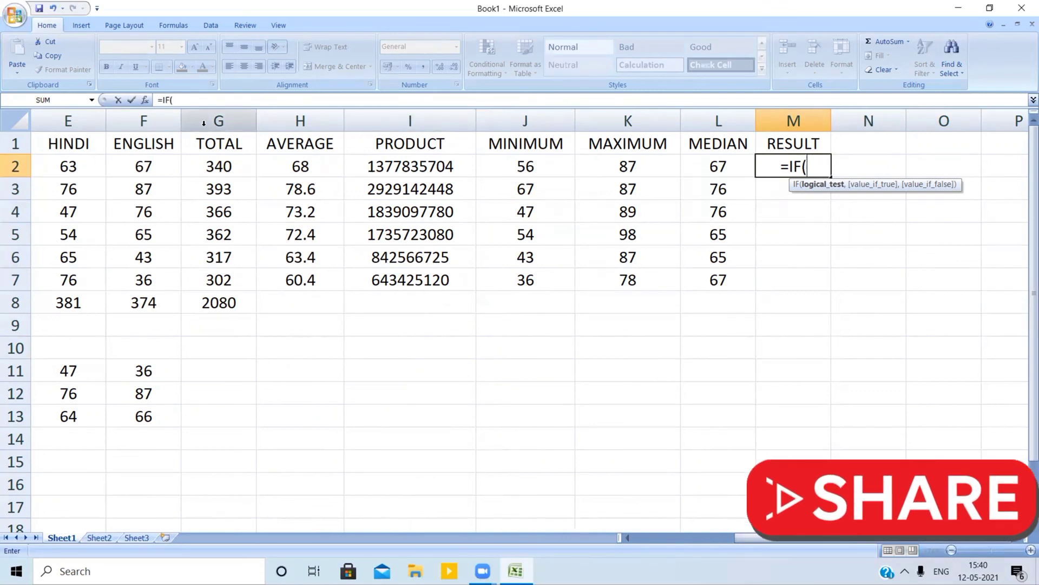
pyautogui.write('G')
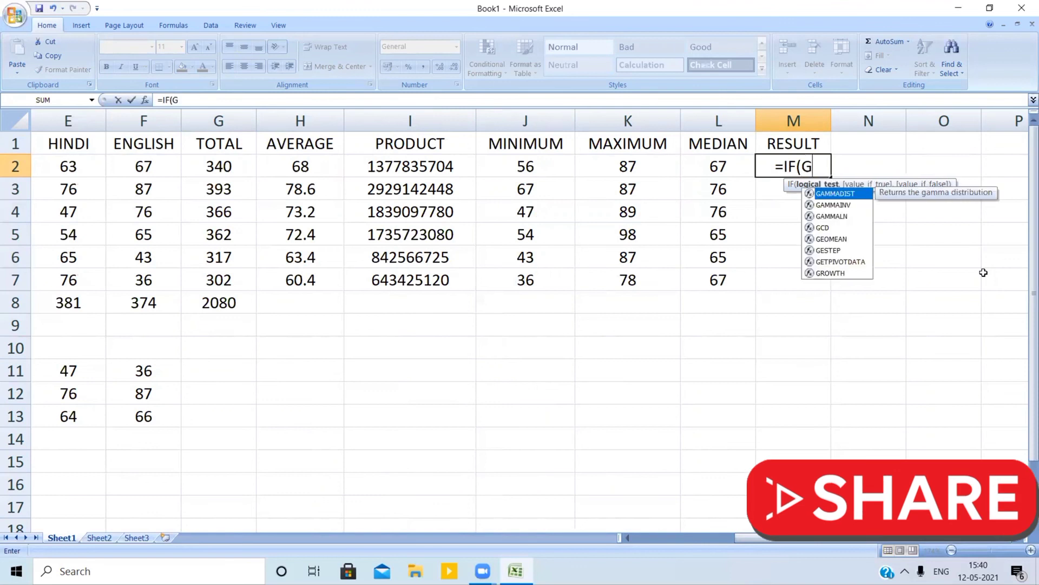
pyautogui.write('2>')
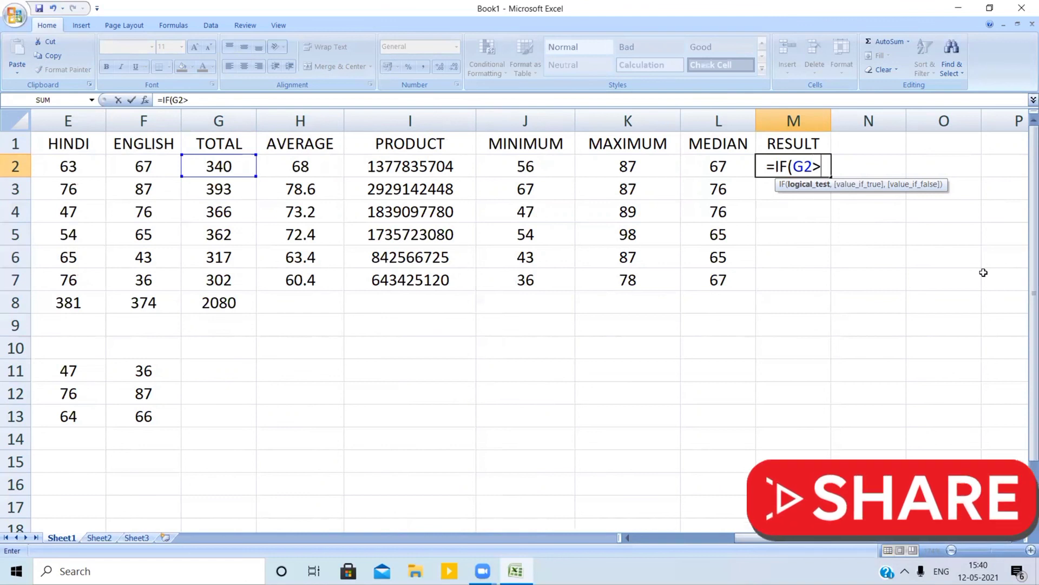
pyautogui.write('=350')
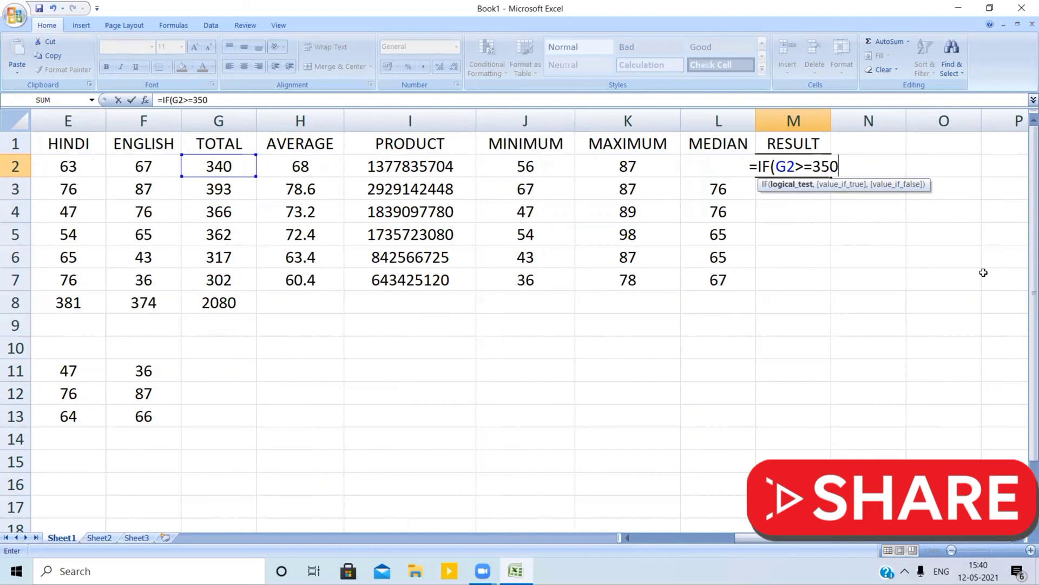
pyautogui.write(',')
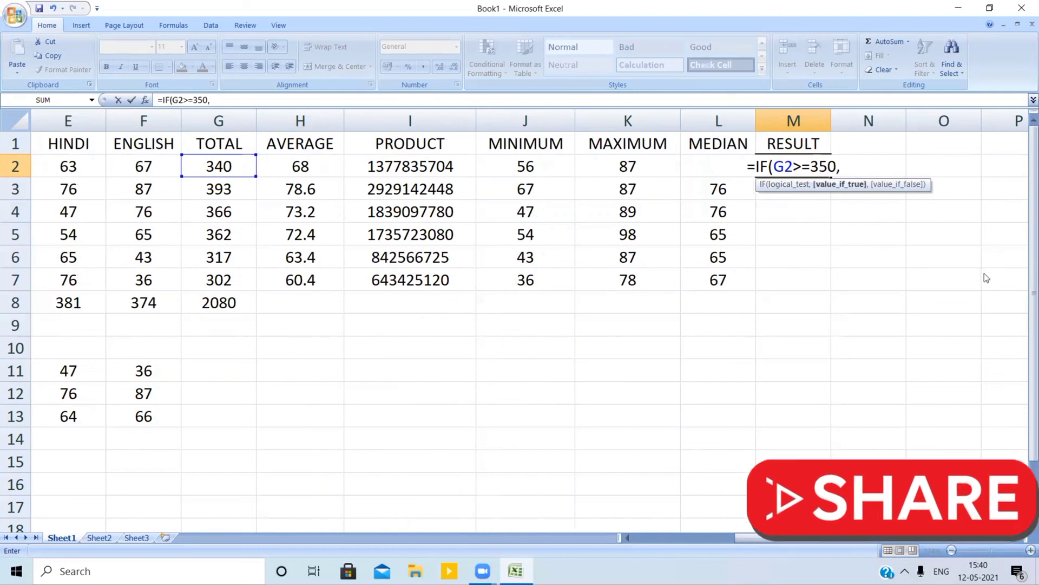
# Complete the IF formula in M2 with "PASS" when true and "FAIL" when false, and check its result against the total in G2
pyautogui.write('"pASS')
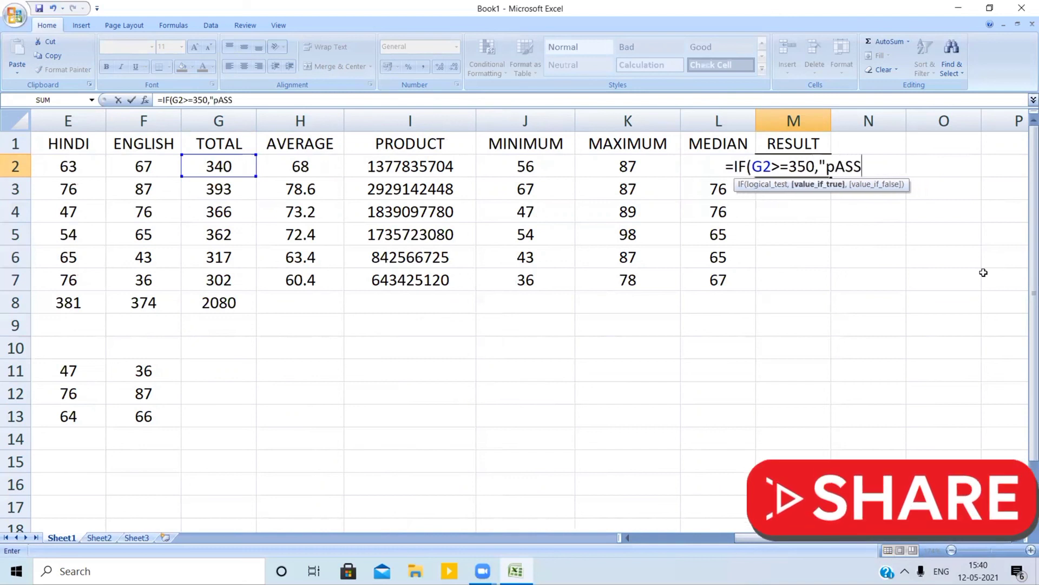
pyautogui.press('BackSpace')
pyautogui.press('BackSpace')
pyautogui.press('BackSpace')
pyautogui.press('BackSpace')
pyautogui.write('PA')
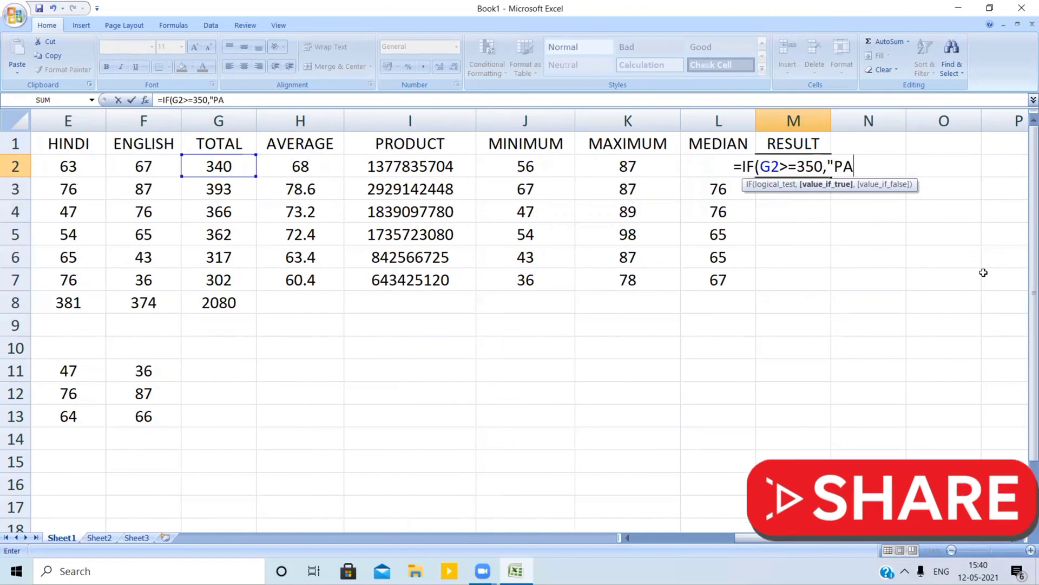
pyautogui.write('SS","')
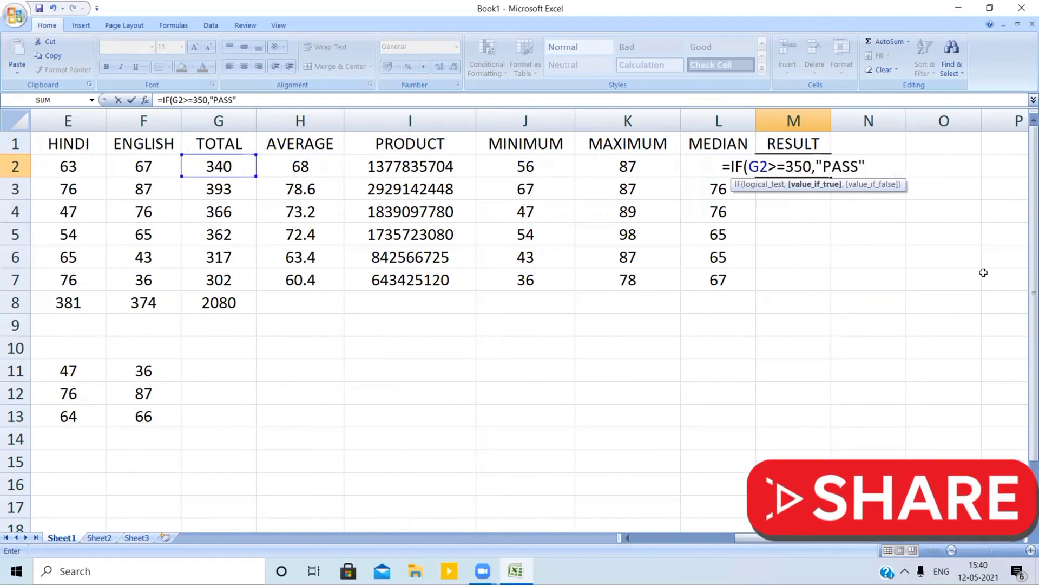
pyautogui.write('FAIL')
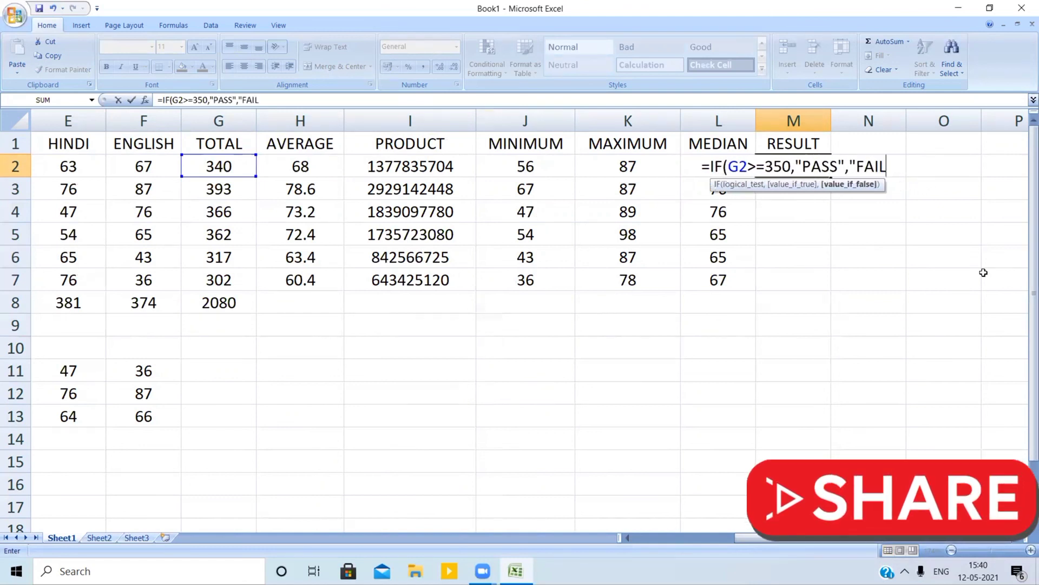
pyautogui.write('")')
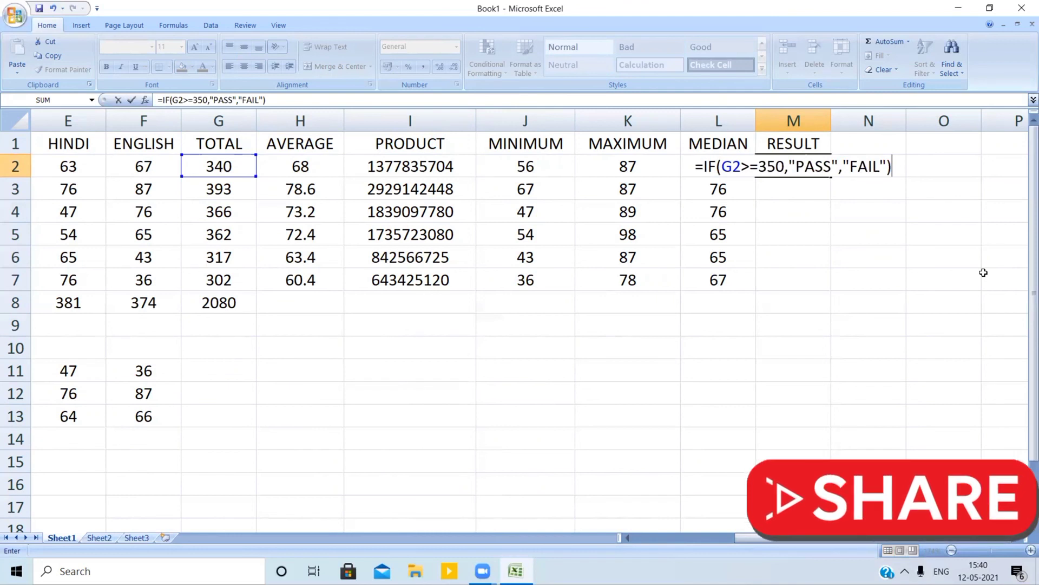
pyautogui.press('Return')
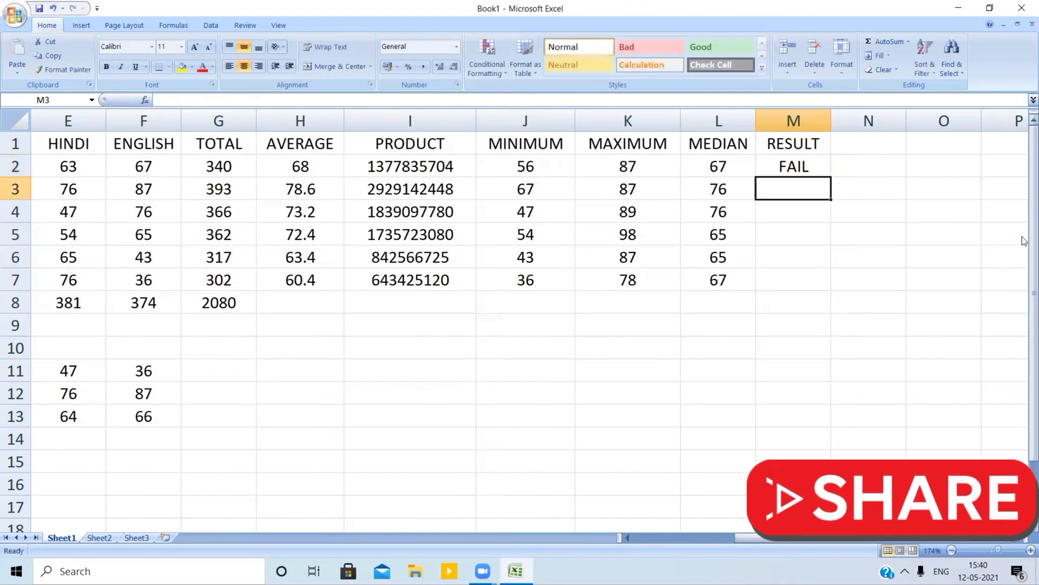
pyautogui.click(783, 164)
pyautogui.click(246, 173)
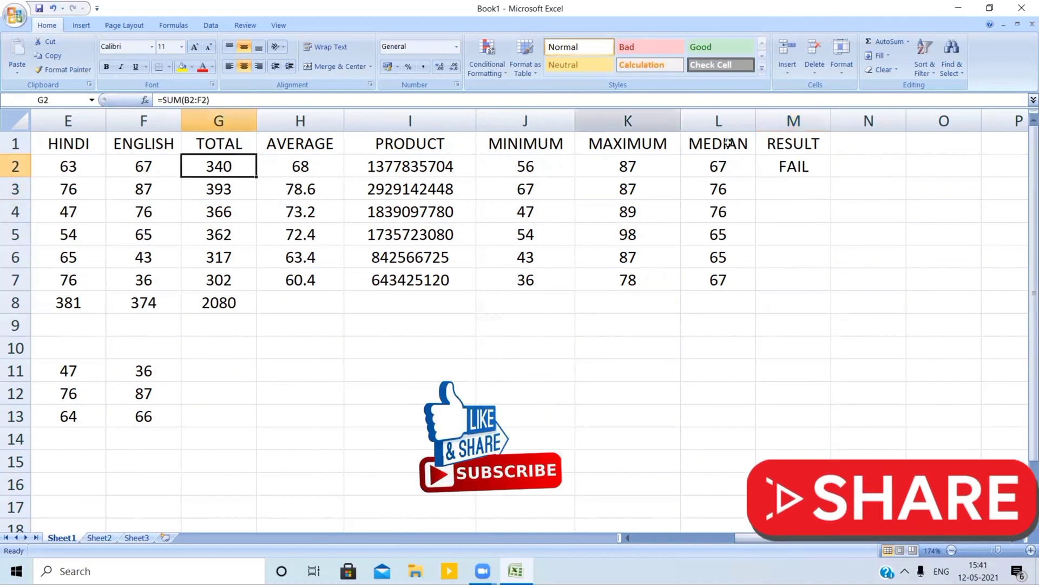
pyautogui.click(769, 162)
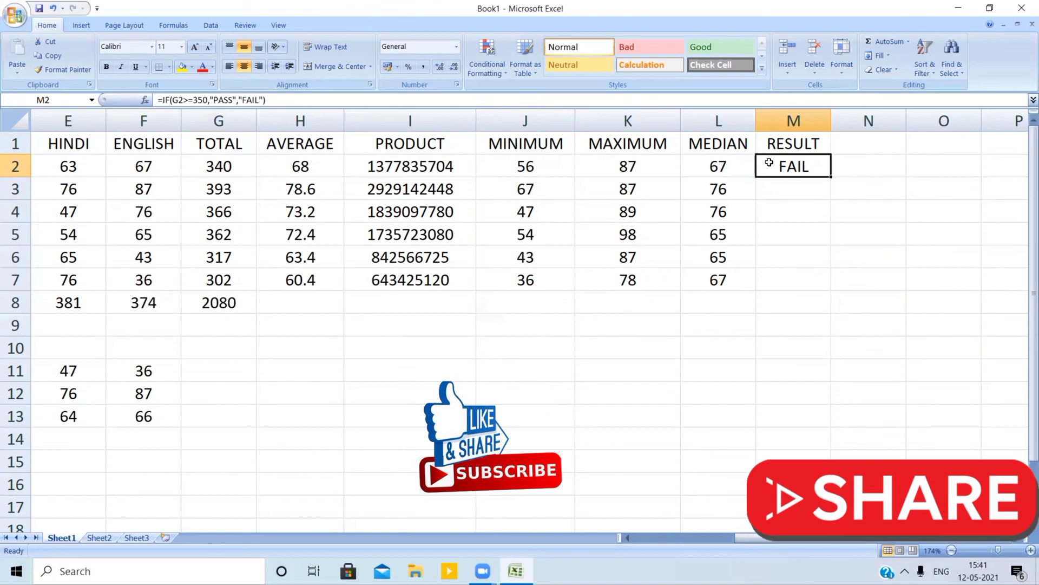